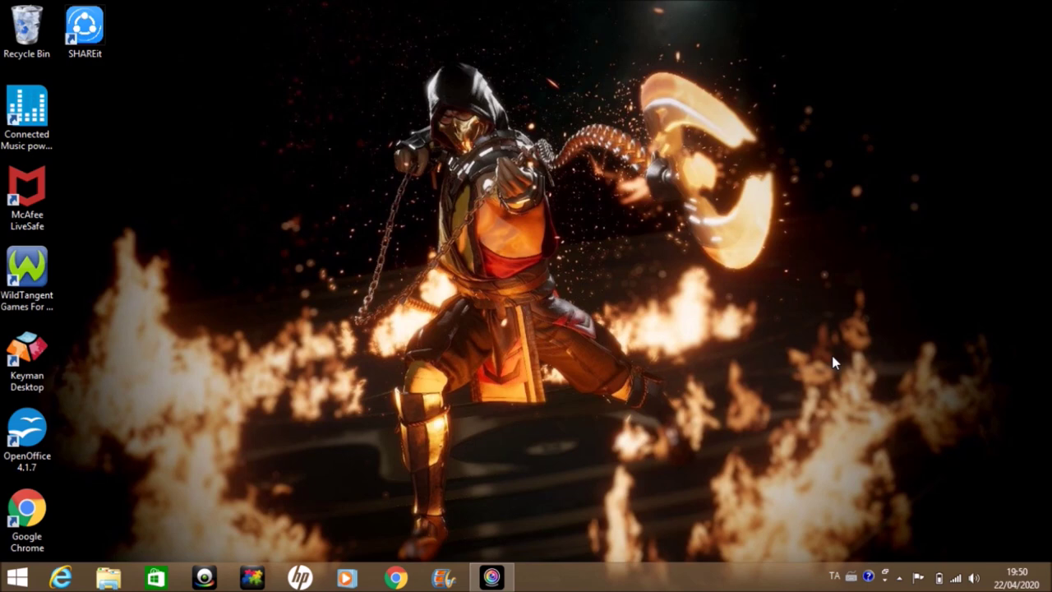
pyautogui.rightClick(572, 249)
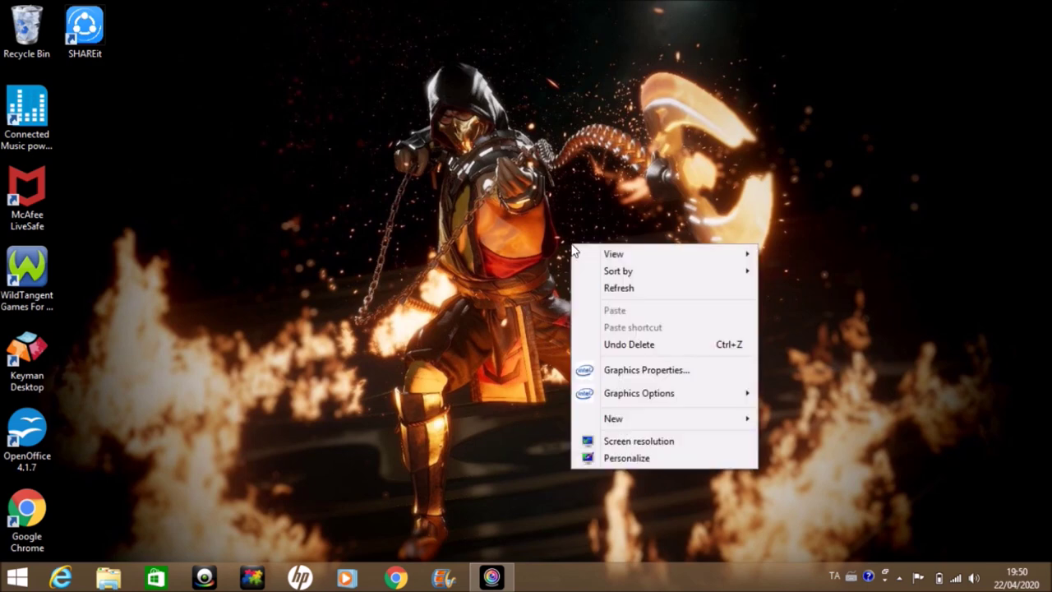
pyautogui.click(588, 288)
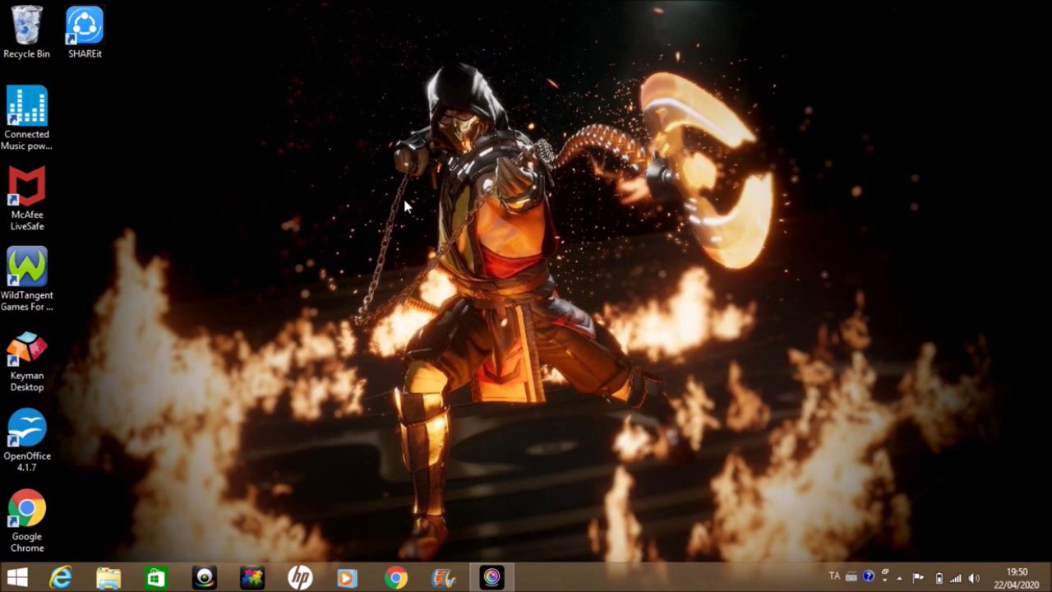
# Open the website nxtlegends.renderforestsites.com in Google Chrome.
pyautogui.click(396, 578)
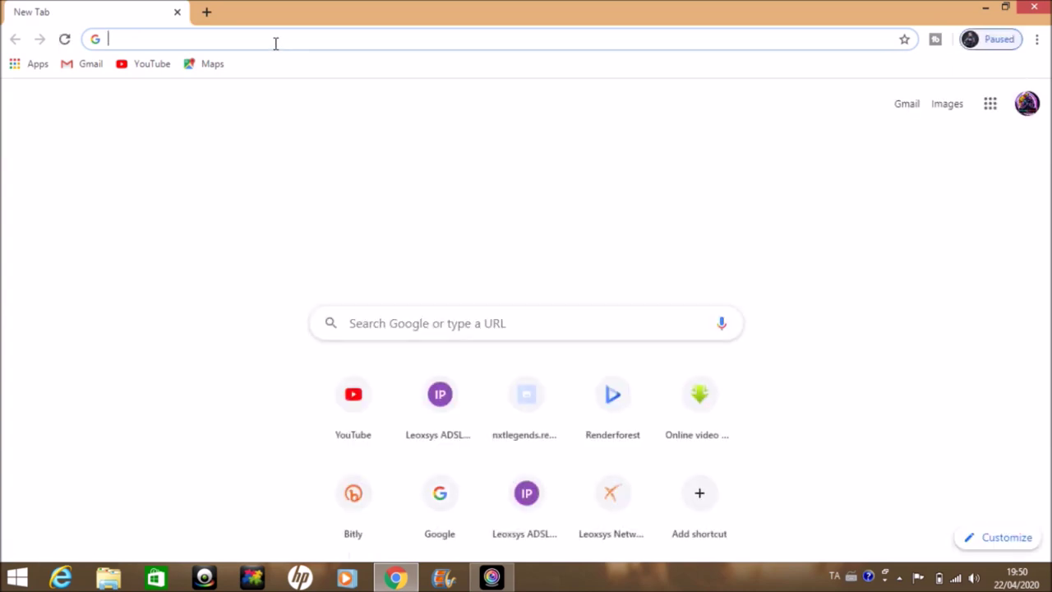
pyautogui.write('nxtlegends.renderforestsites.com')
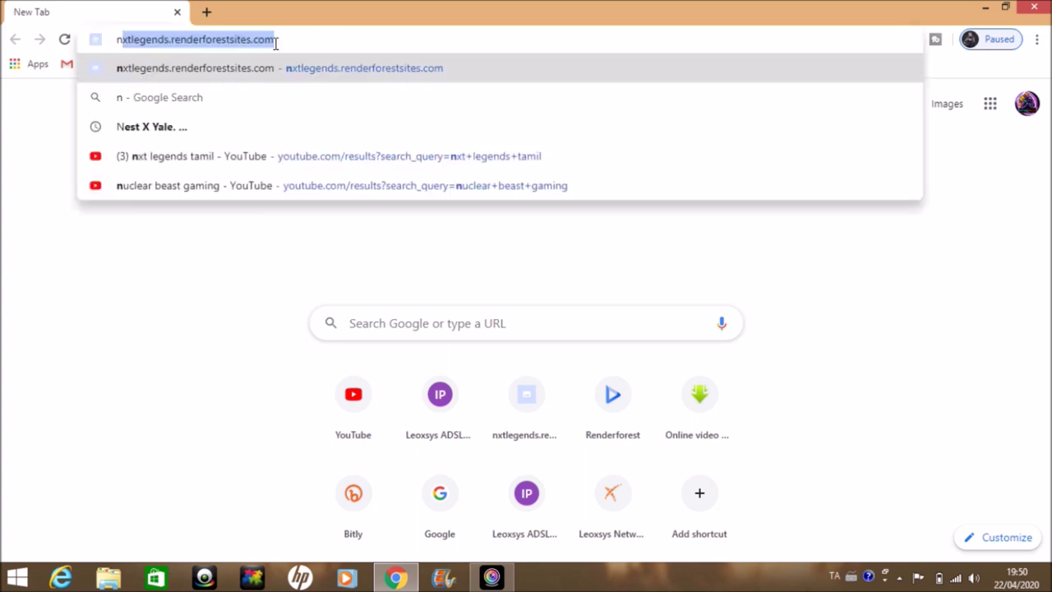
pyautogui.press('Return')
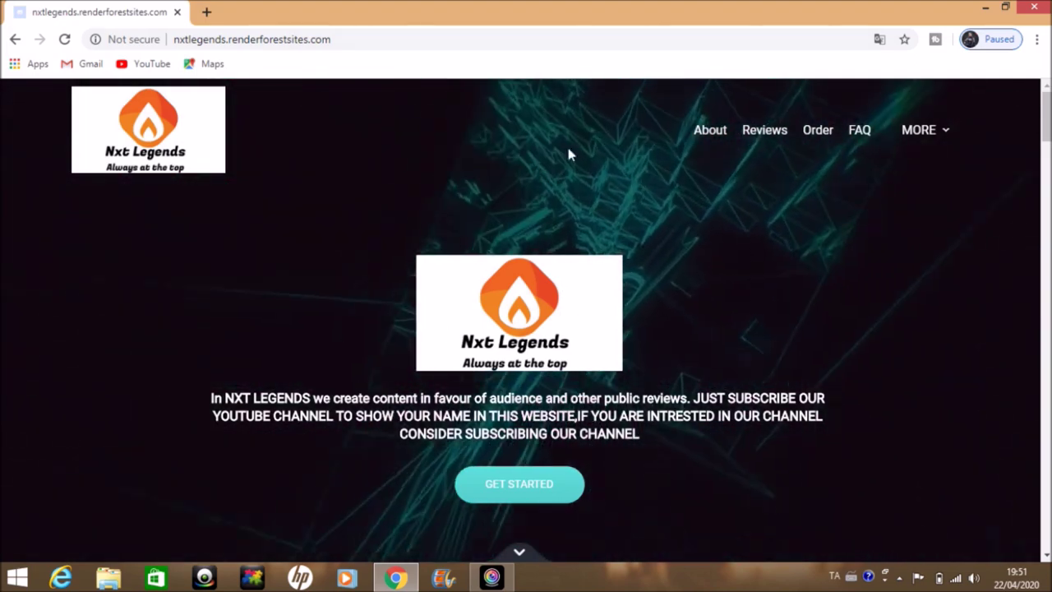
# Look through the Nxt Legends home page, including the VR videos, customer reviews, statistics, FAQ and footer sections, and return to its header.
pyautogui.scroll(-2, 344, 285)
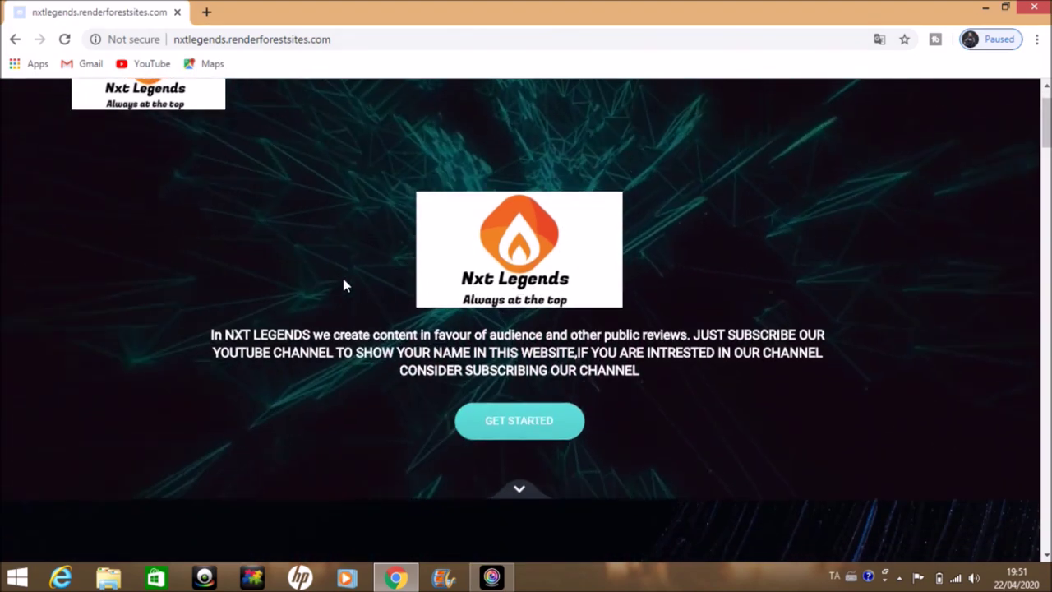
pyautogui.scroll(-5, 344, 285)
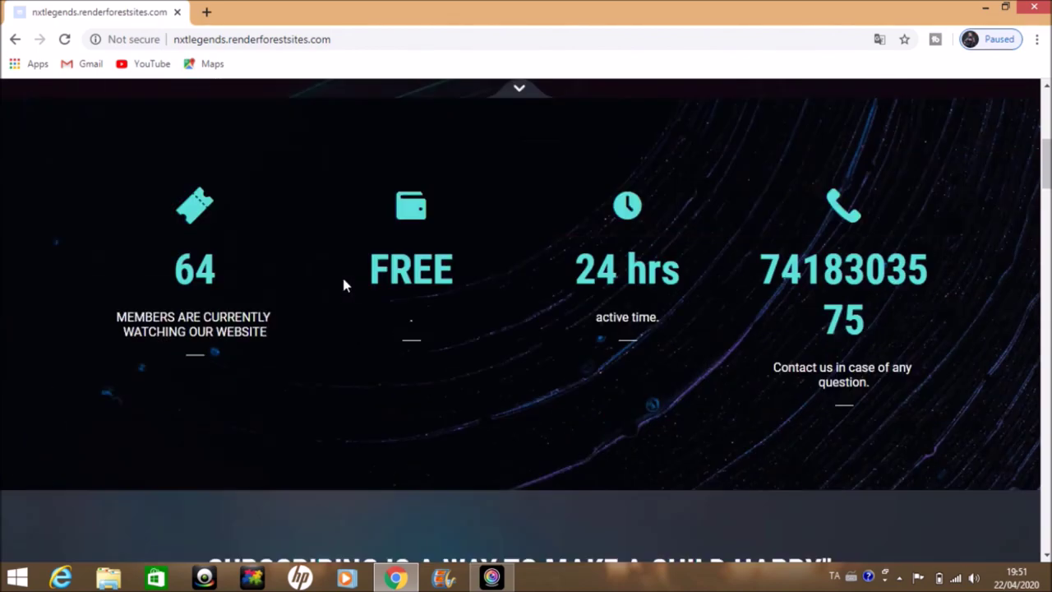
pyautogui.scroll(-8, 345, 285)
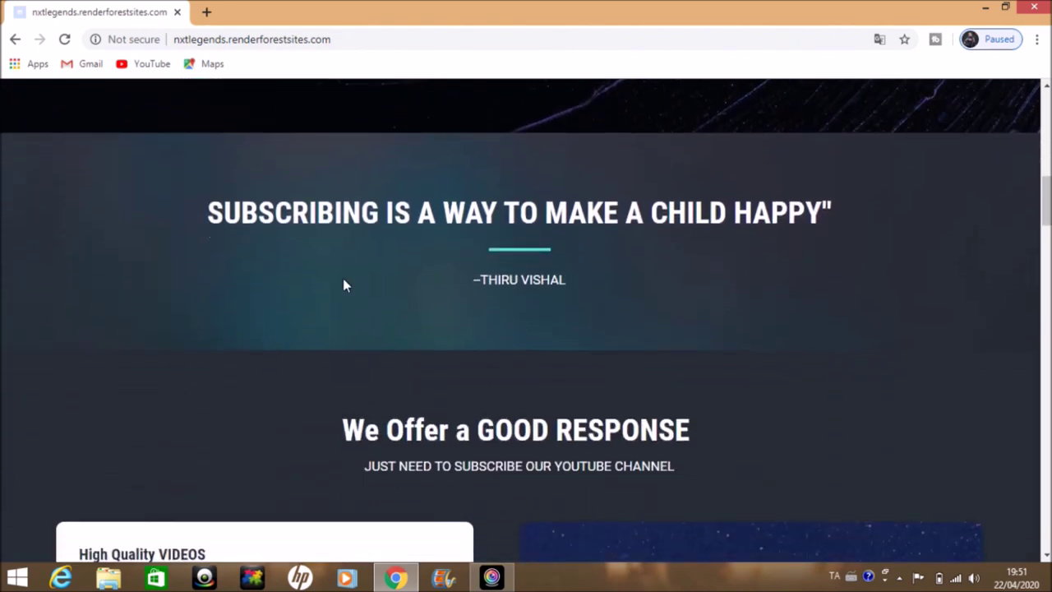
pyautogui.scroll(-6, 345, 285)
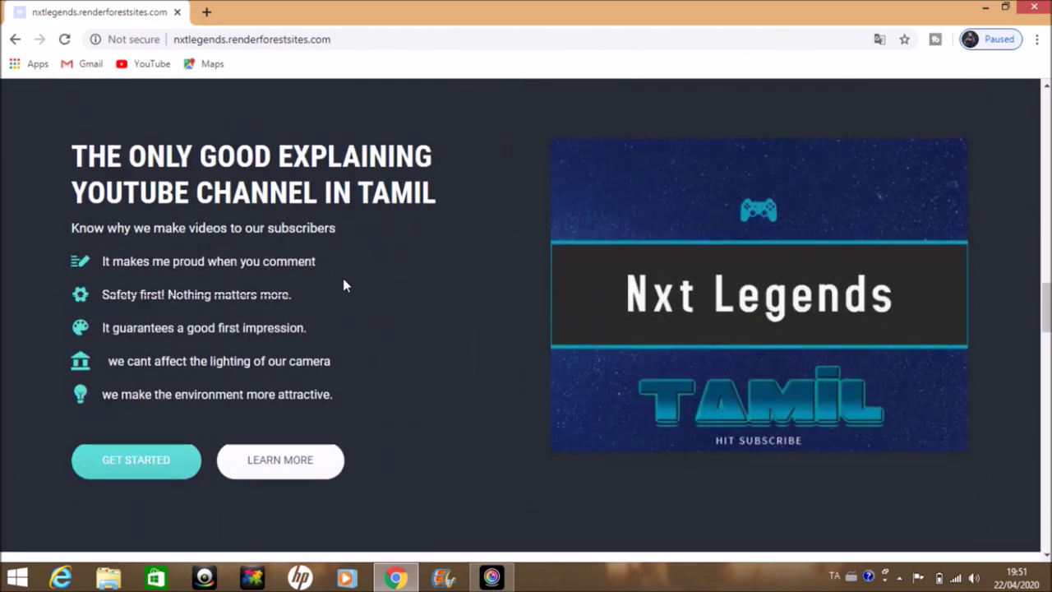
pyautogui.scroll(-12, 344, 286)
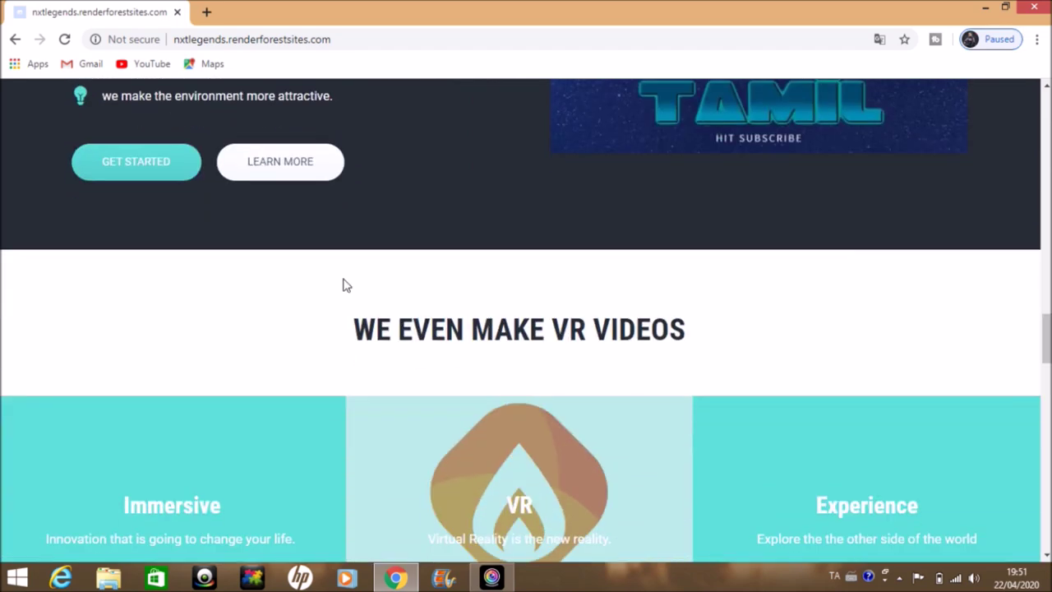
pyautogui.scroll(-10, 344, 283)
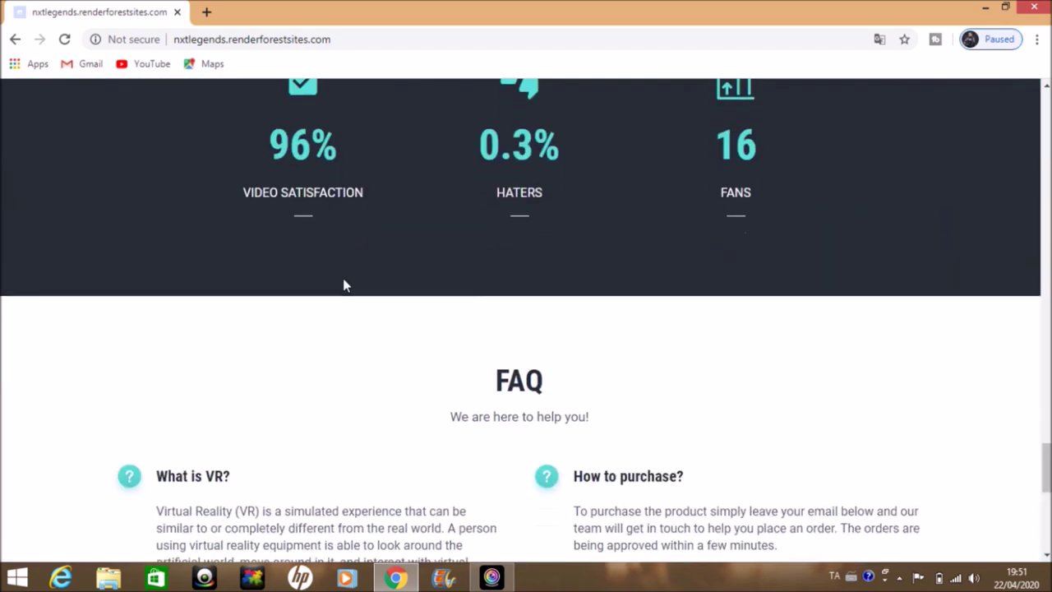
pyautogui.scroll(-5, 344, 285)
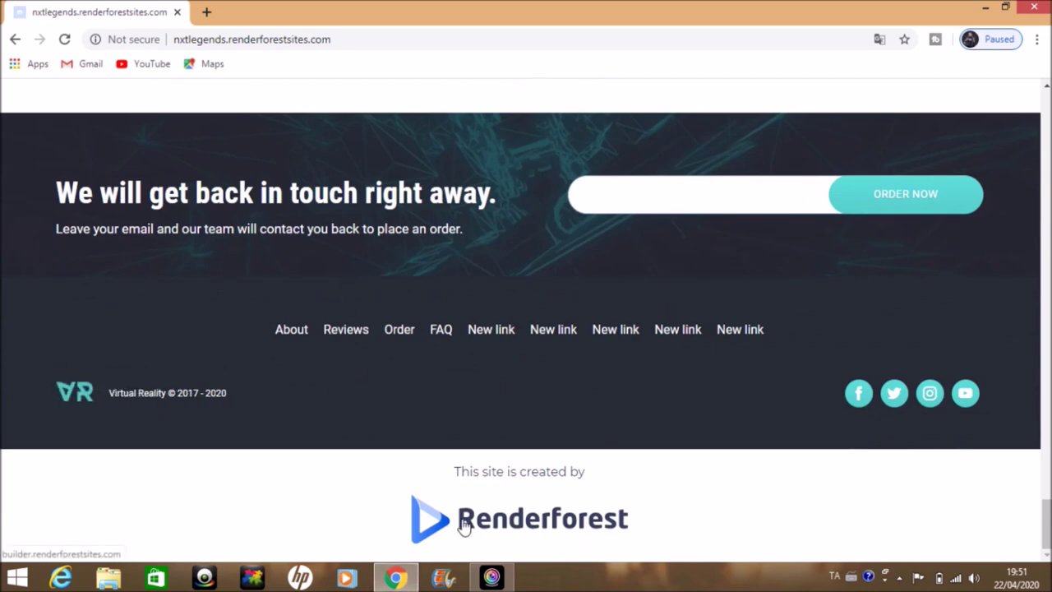
pyautogui.scroll(3, 591, 511)
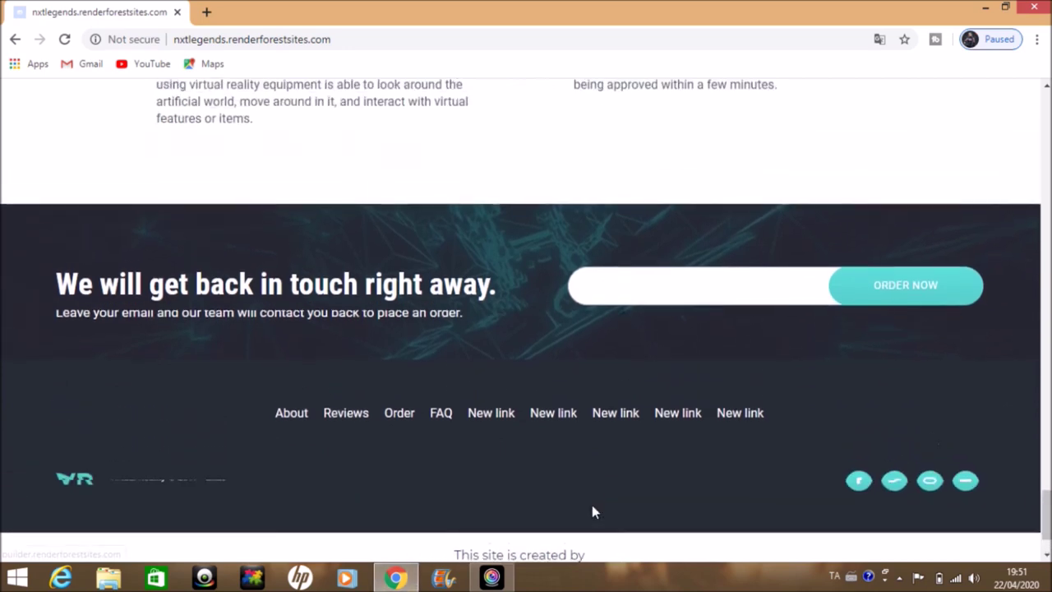
pyautogui.scroll(5, 592, 506)
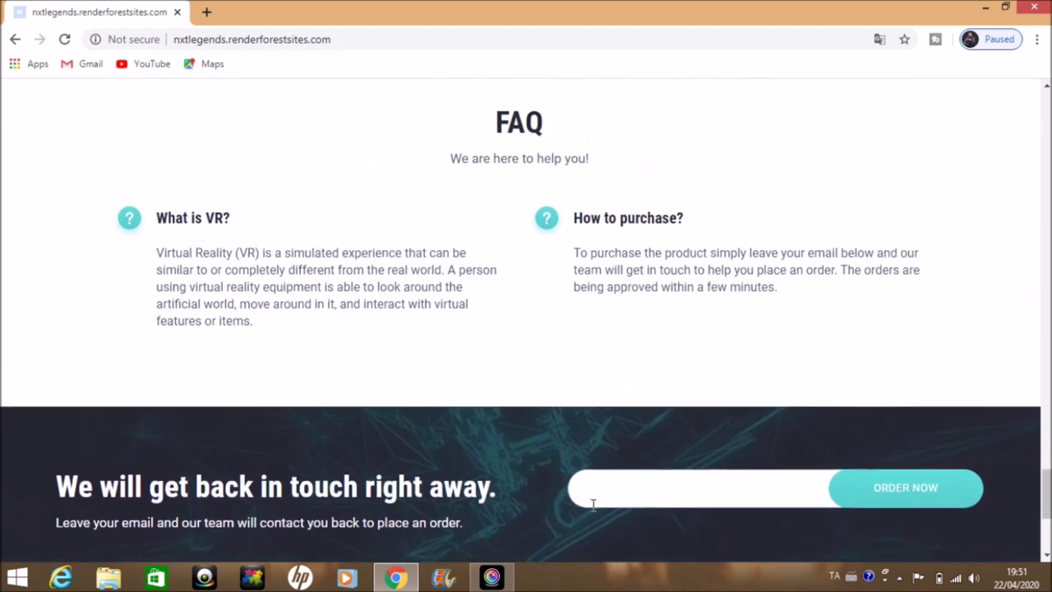
pyautogui.scroll(4, 594, 511)
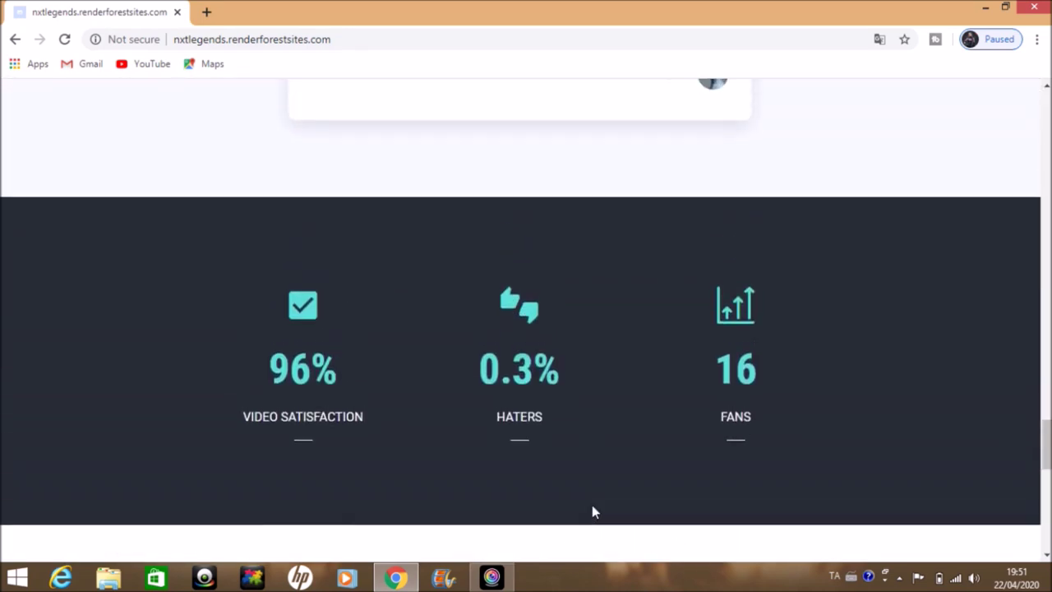
pyautogui.scroll(8, 593, 511)
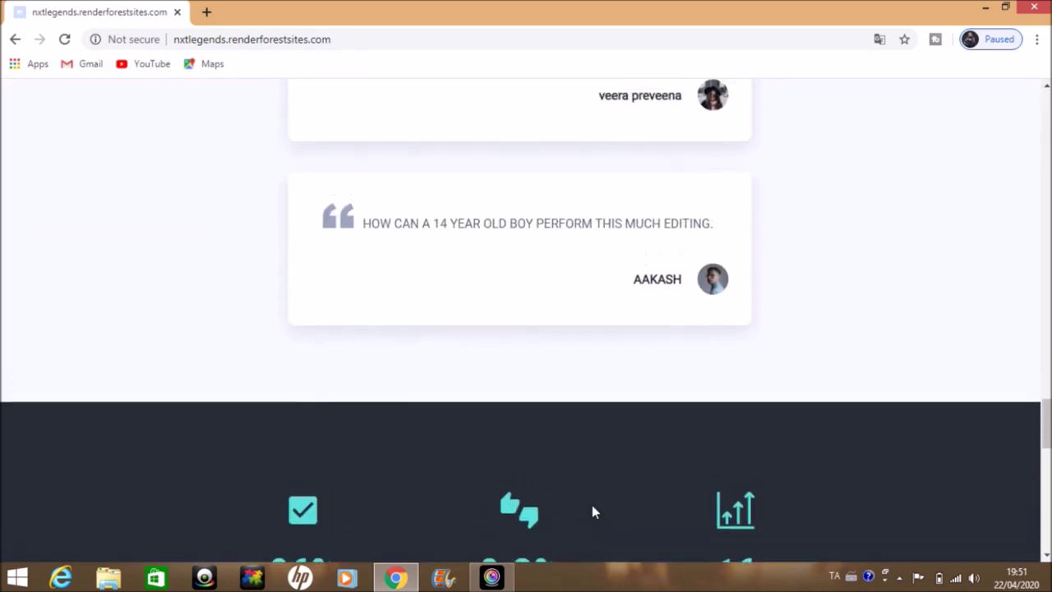
pyautogui.scroll(5, 594, 511)
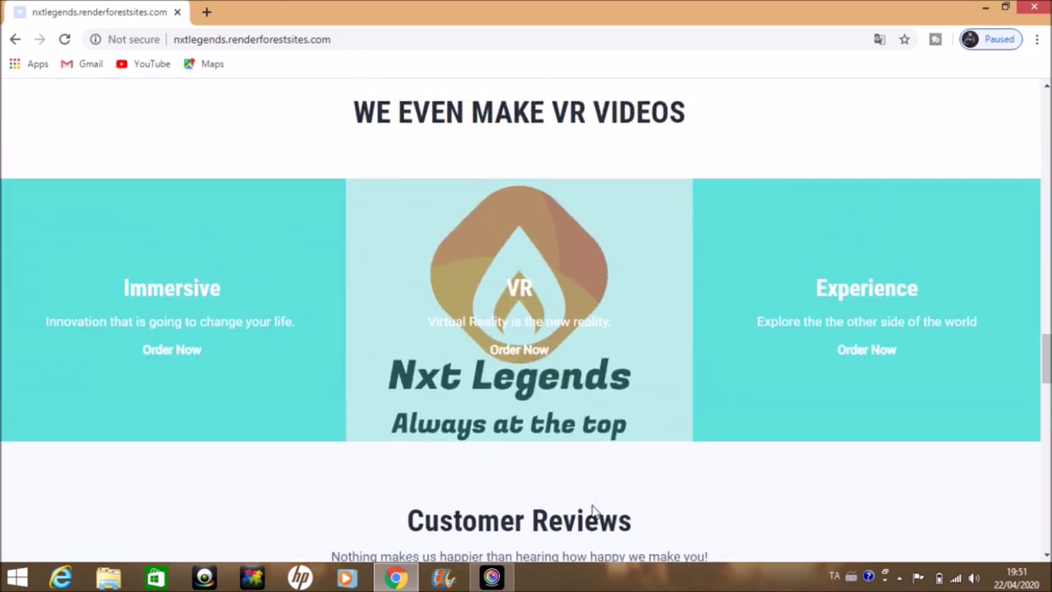
pyautogui.scroll(-10, 595, 511)
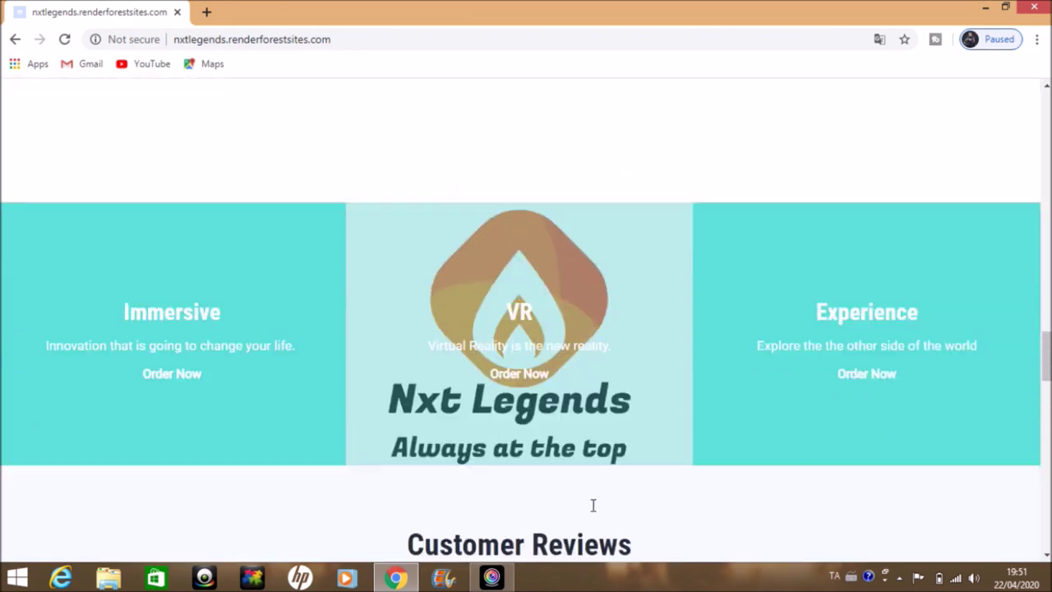
pyautogui.scroll(-10, 595, 511)
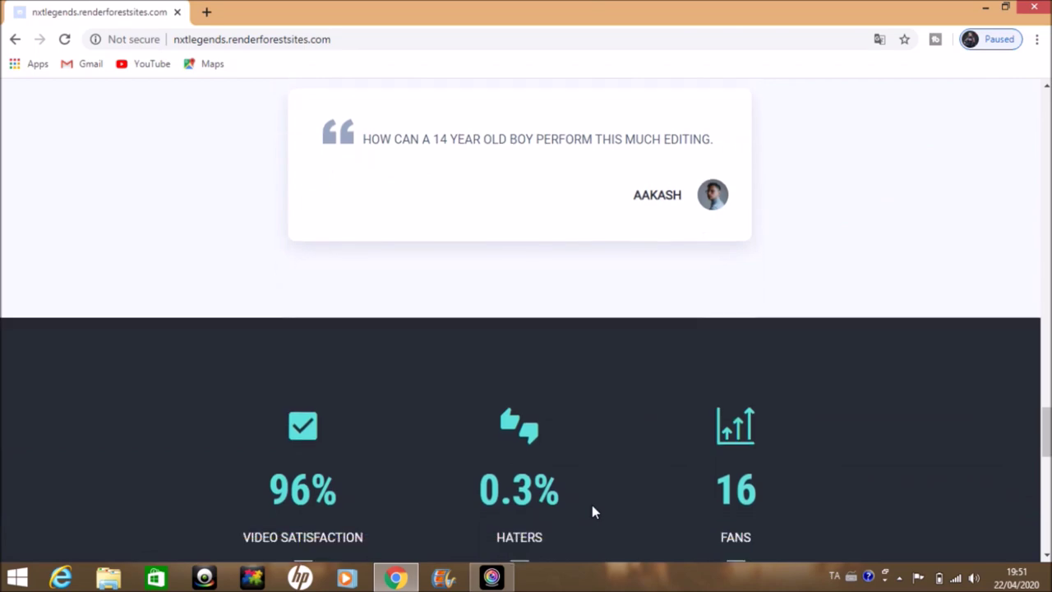
pyautogui.scroll(1, 595, 511)
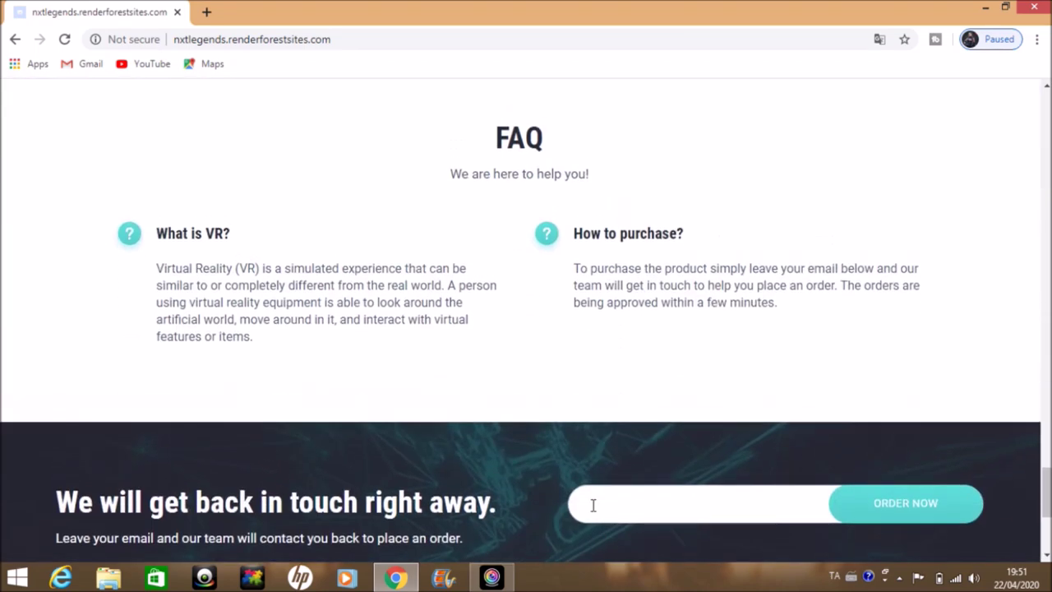
pyautogui.scroll(5, 592, 505)
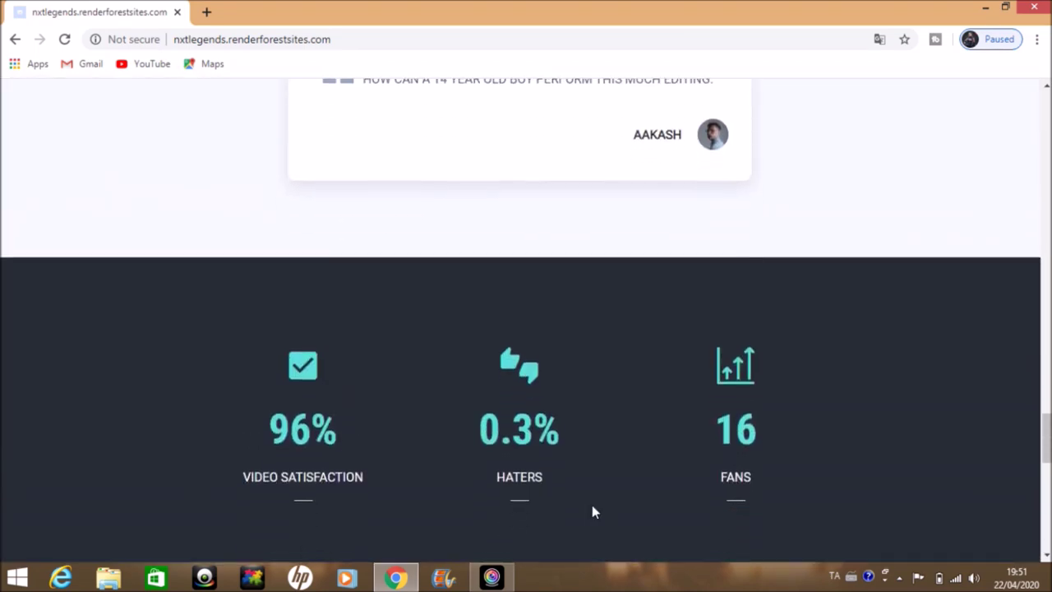
pyautogui.scroll(-6, 592, 504)
pyautogui.scroll(1, 592, 505)
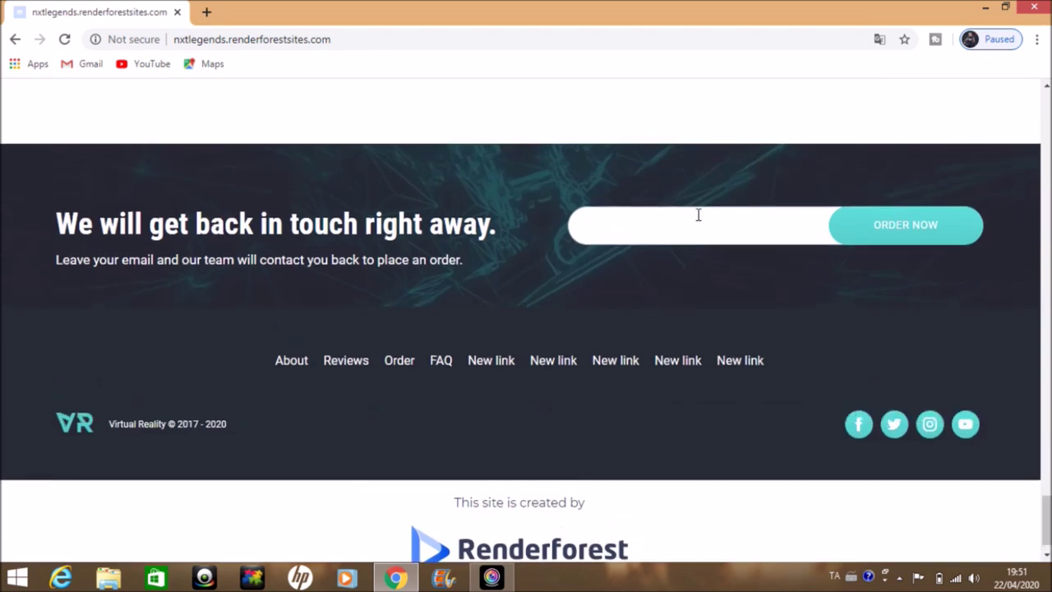
pyautogui.scroll(1, 698, 215)
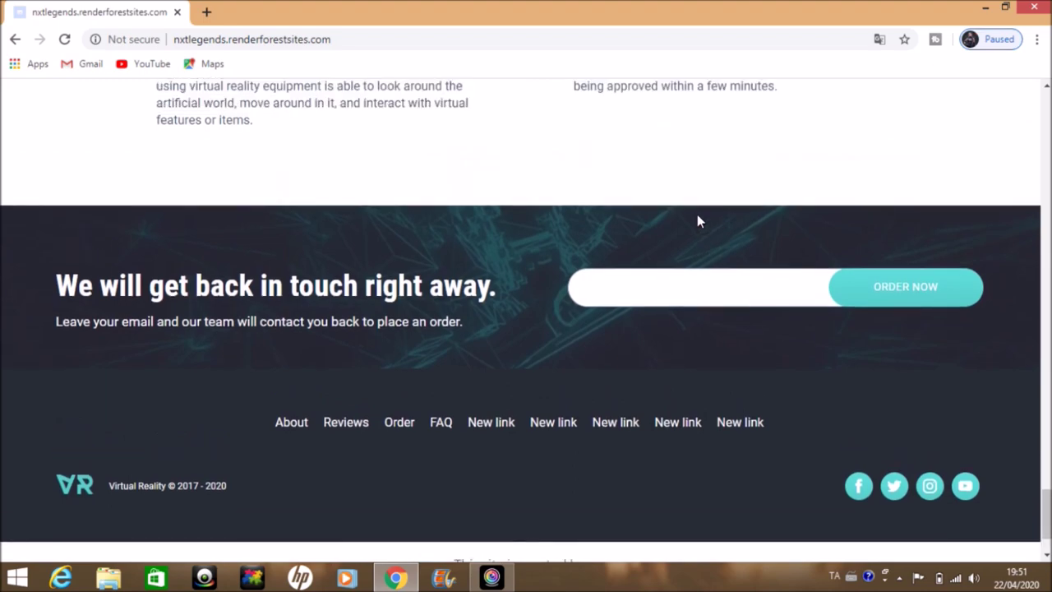
pyautogui.scroll(15, 697, 220)
pyautogui.scroll(15, 696, 220)
pyautogui.scroll(12, 697, 217)
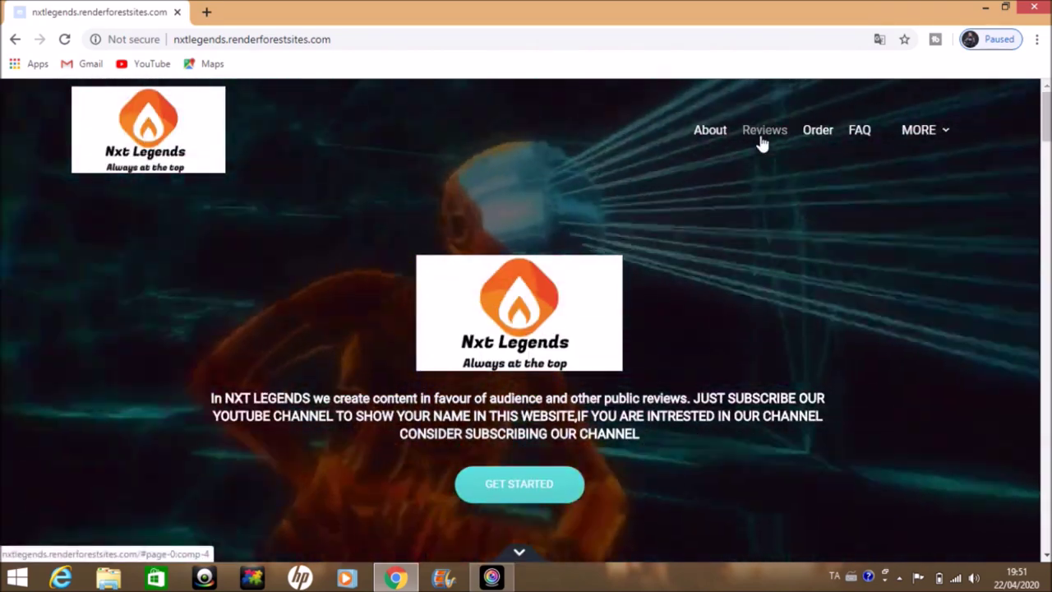
# Open renderforest.com in a new browser tab.
pyautogui.click(207, 11)
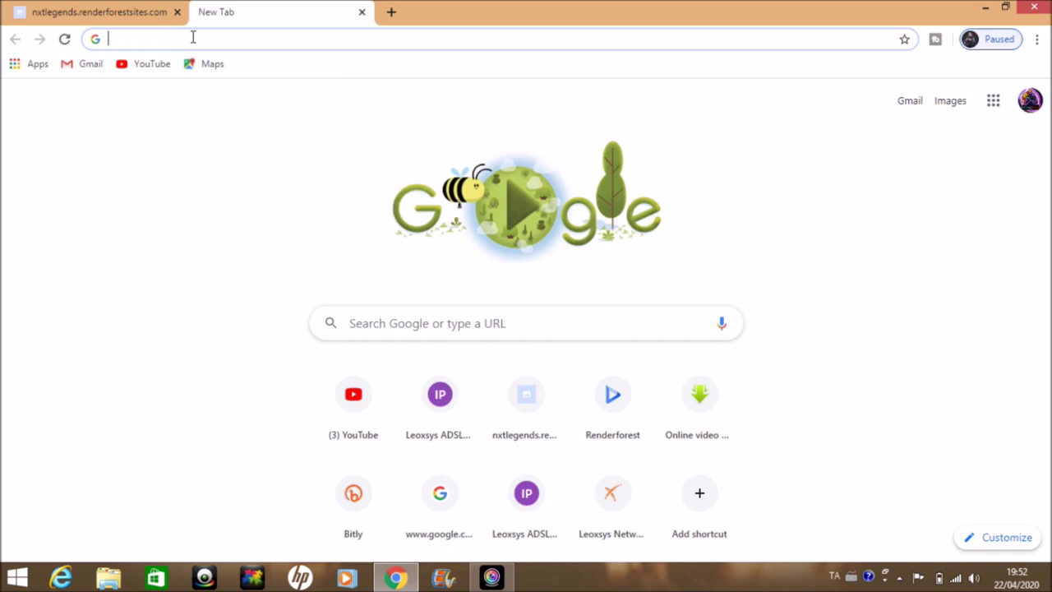
pyautogui.write('r')
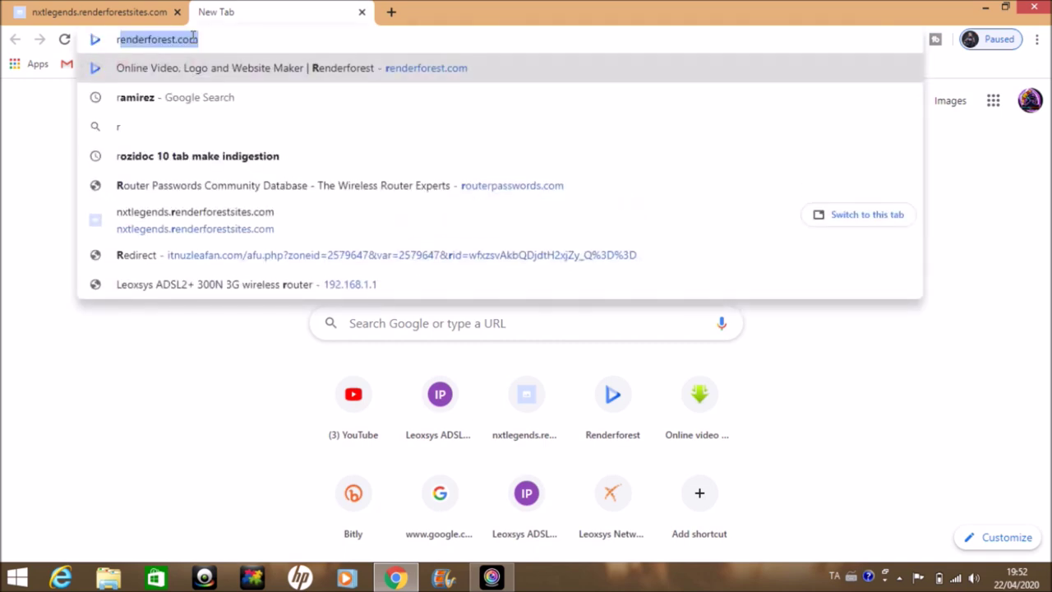
pyautogui.press('Return')
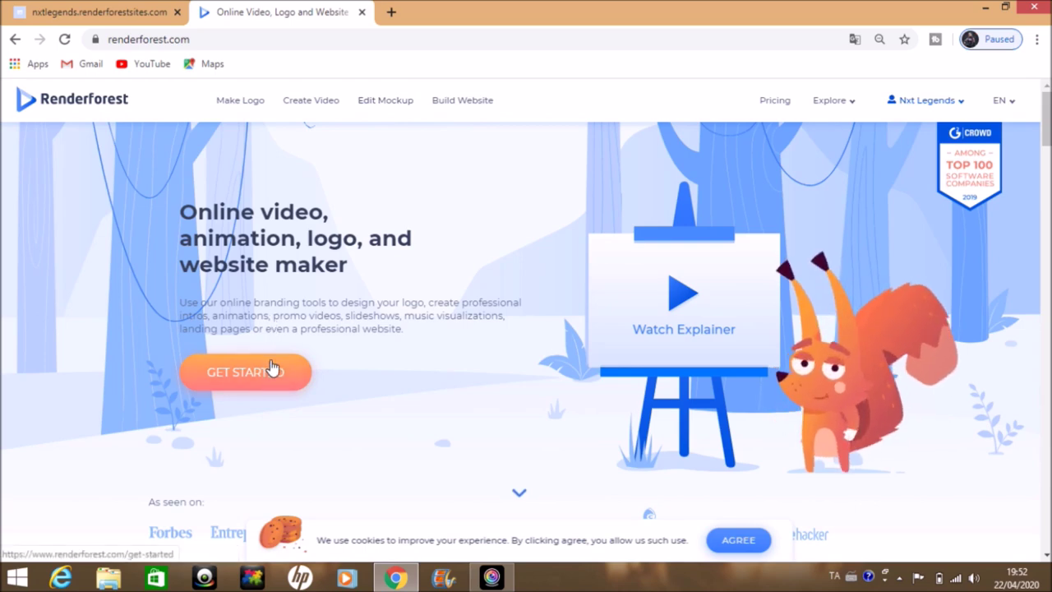
# Start a new logo in the Renderforest logo maker with the brand name "nxt legends tamil".
pyautogui.click(237, 102)
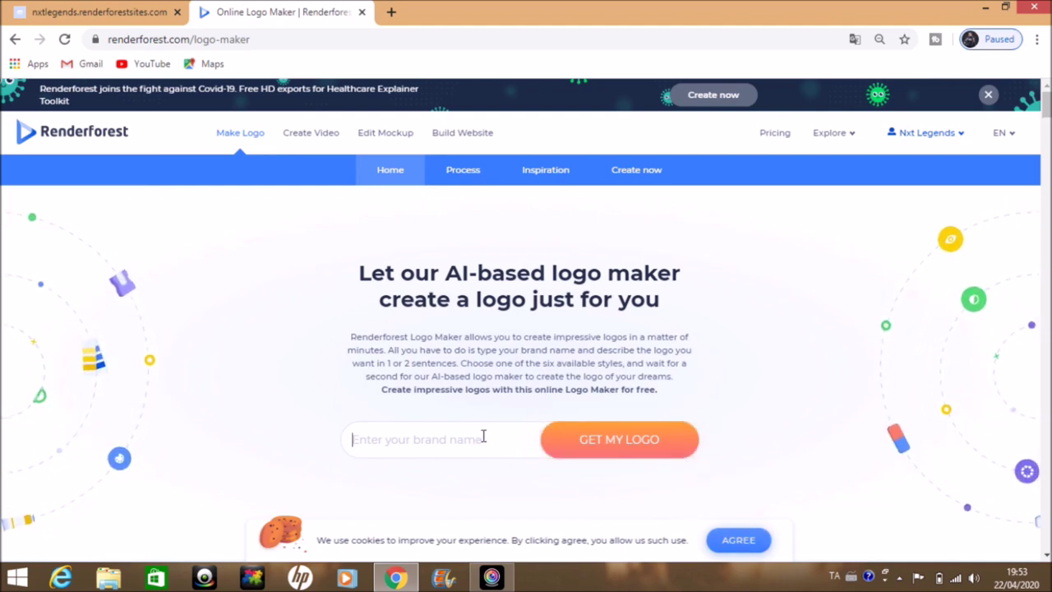
pyautogui.click(483, 436)
pyautogui.write('n')
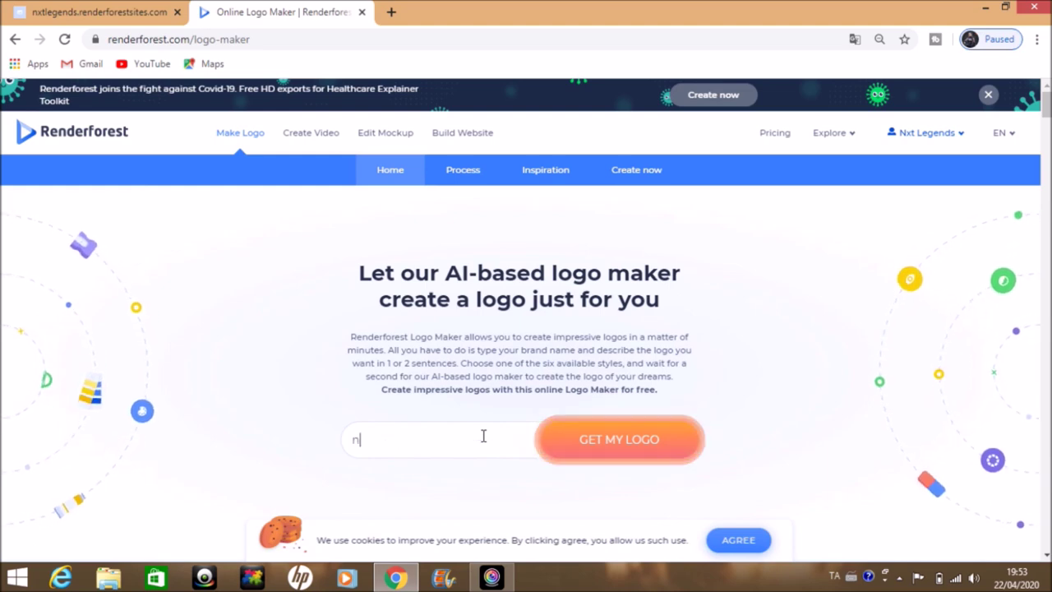
pyautogui.write('xt legends tamil')
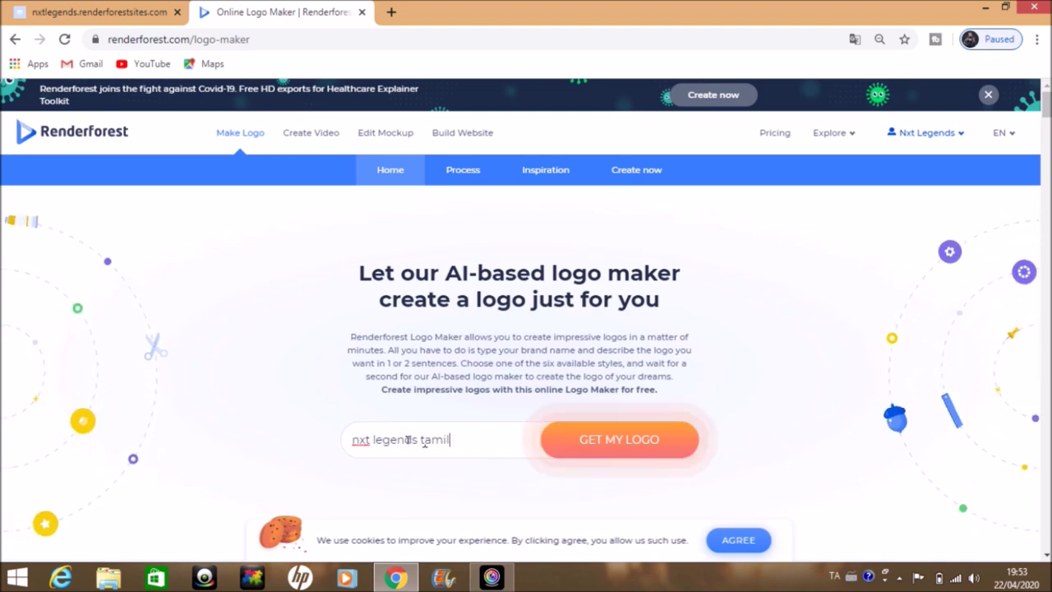
pyautogui.moveTo(371, 439); pyautogui.dragTo(431, 439)
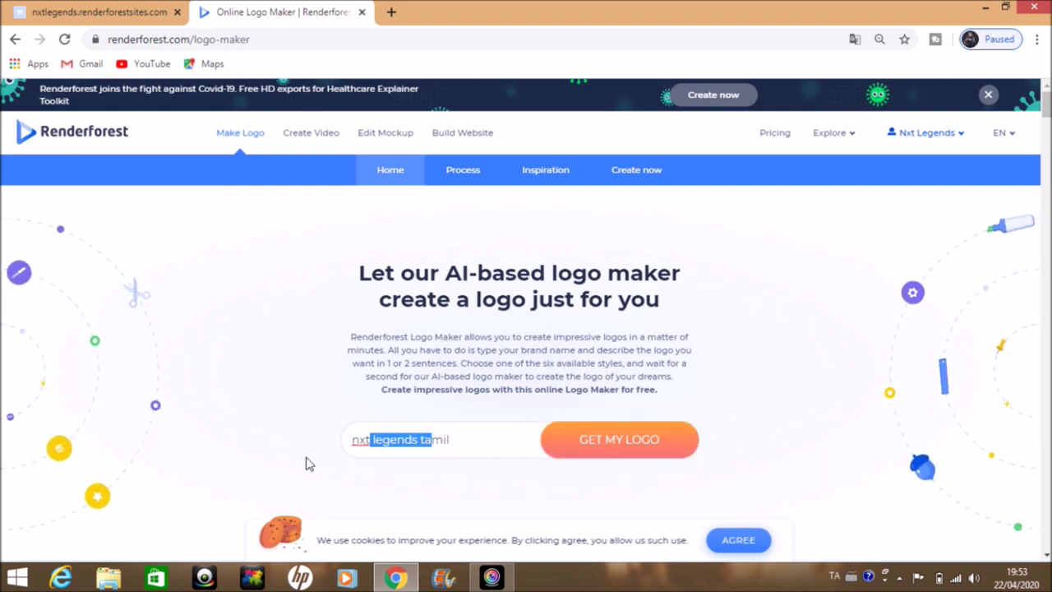
pyautogui.click(624, 441)
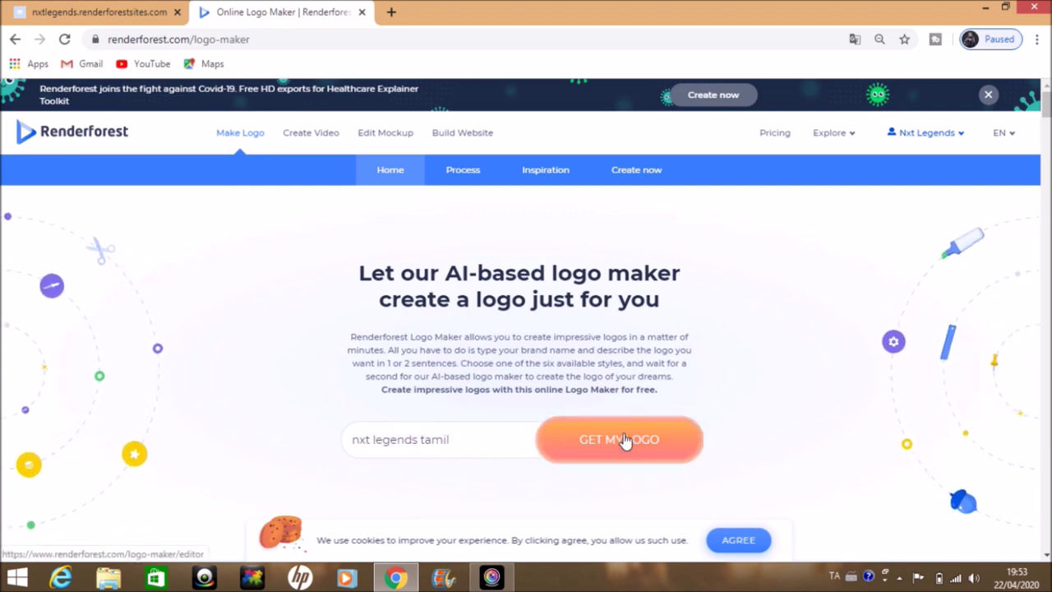
pyautogui.click(624, 441)
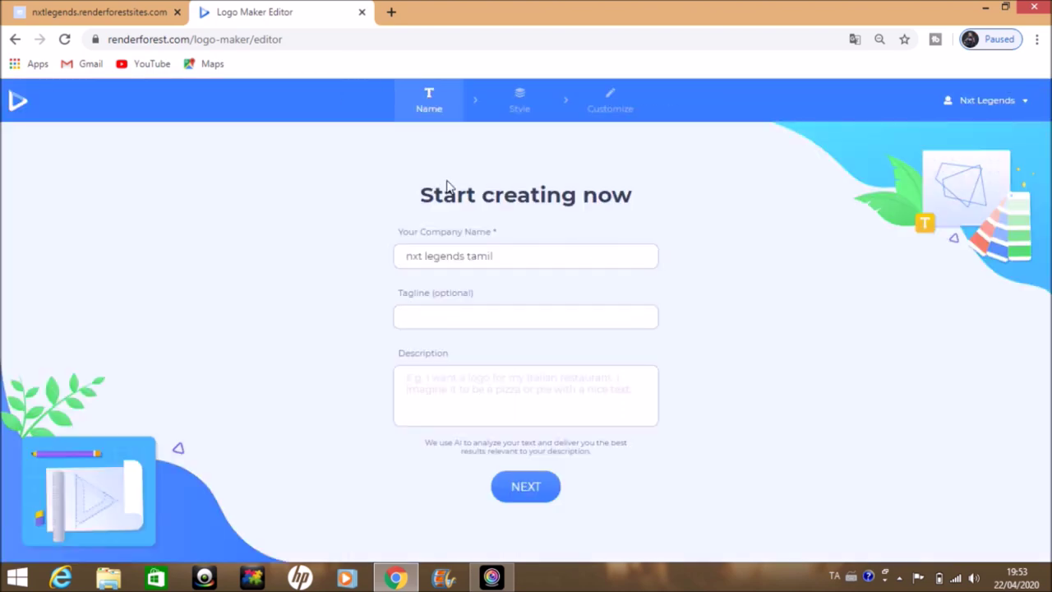
# Set the logo's tagline to "#legends".
pyautogui.click(490, 322)
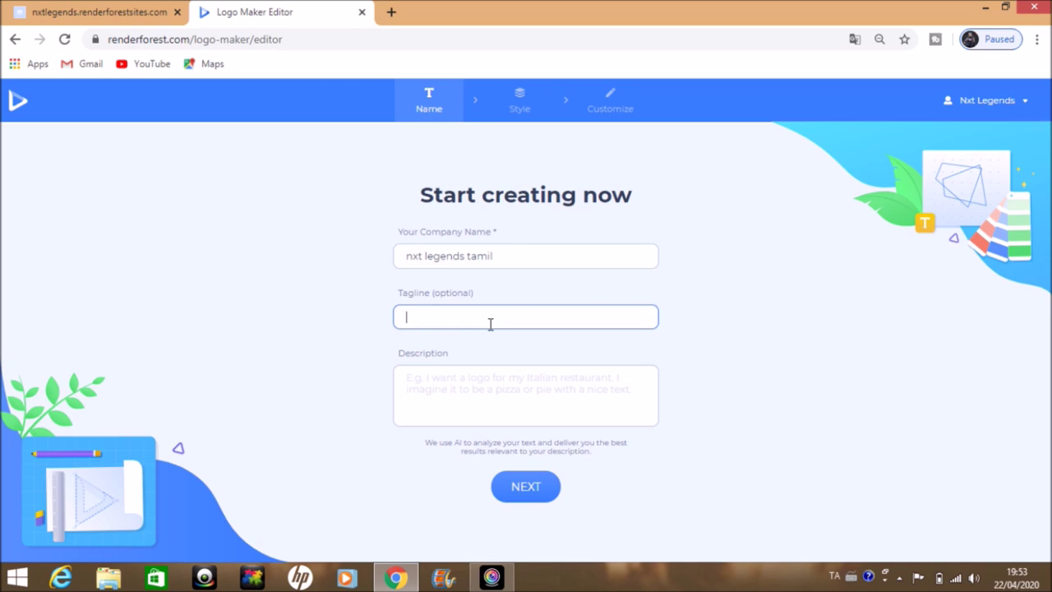
pyautogui.write('#')
pyautogui.write('lege')
pyautogui.write('bd')
pyautogui.press('BackSpace')
pyautogui.press('BackSpace')
pyautogui.write('nds')
# Enter the logo description "we make wonderful and informative videos." and continue to the style selection.
pyautogui.click(475, 394)
pyautogui.write('we')
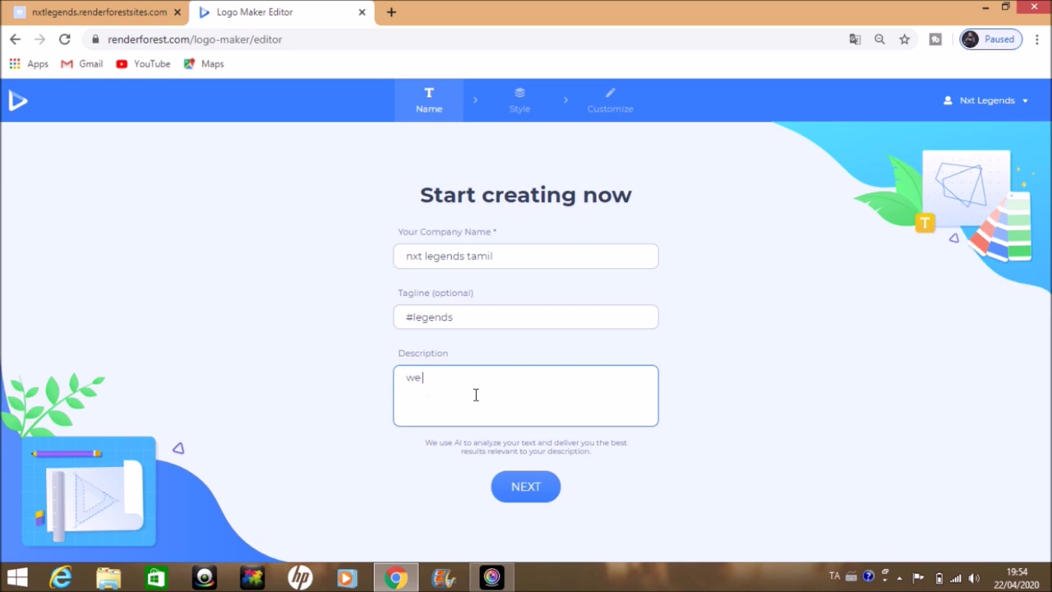
pyautogui.write(' make wonderfula')
pyautogui.press('BackSpace')
pyautogui.write('and in ')
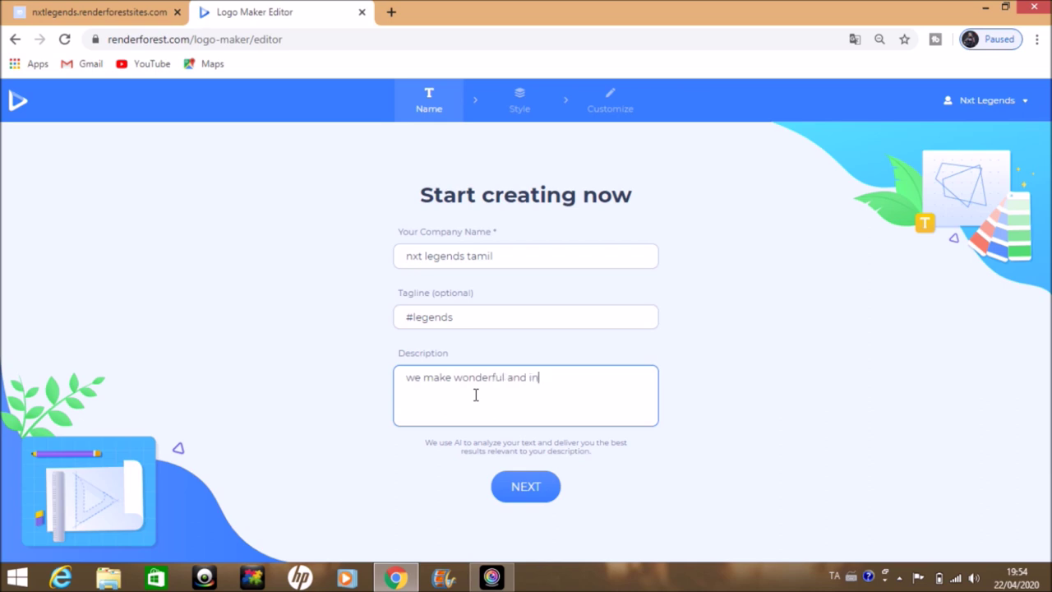
pyautogui.write('formative videos.')
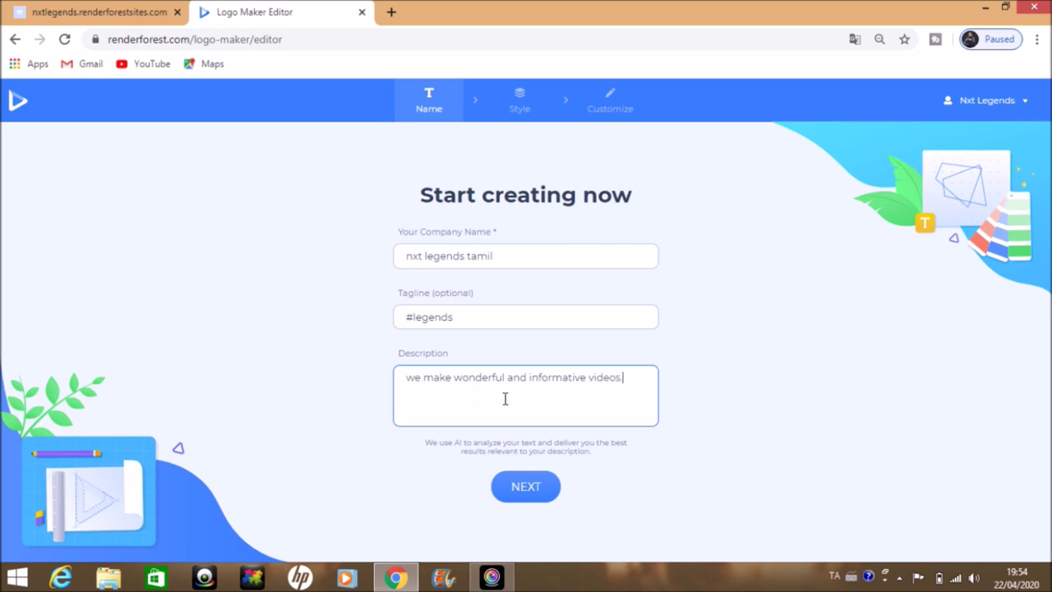
pyautogui.click(533, 498)
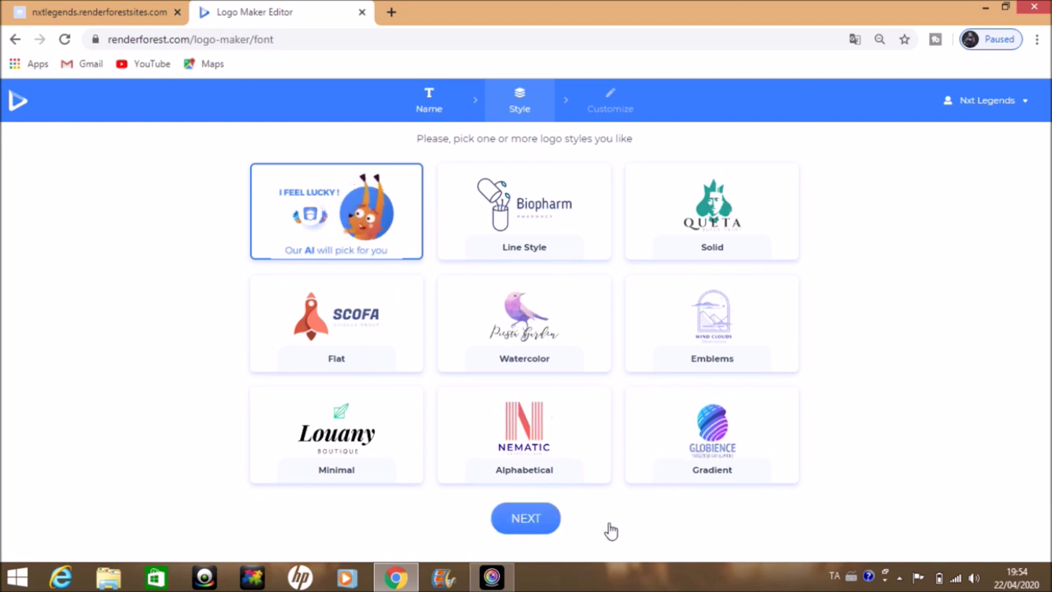
pyautogui.click(532, 518)
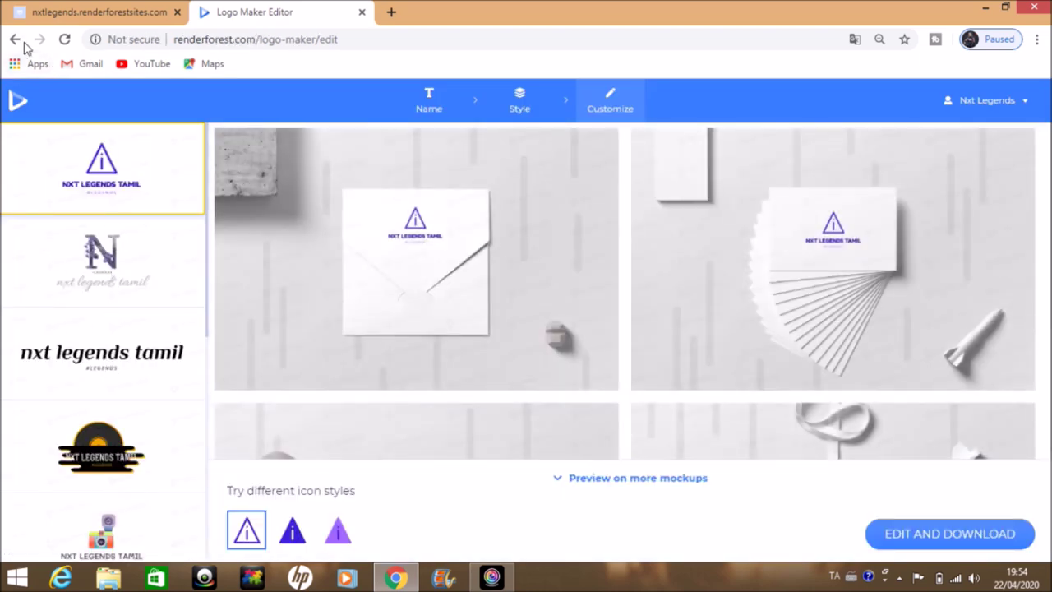
pyautogui.click(16, 40)
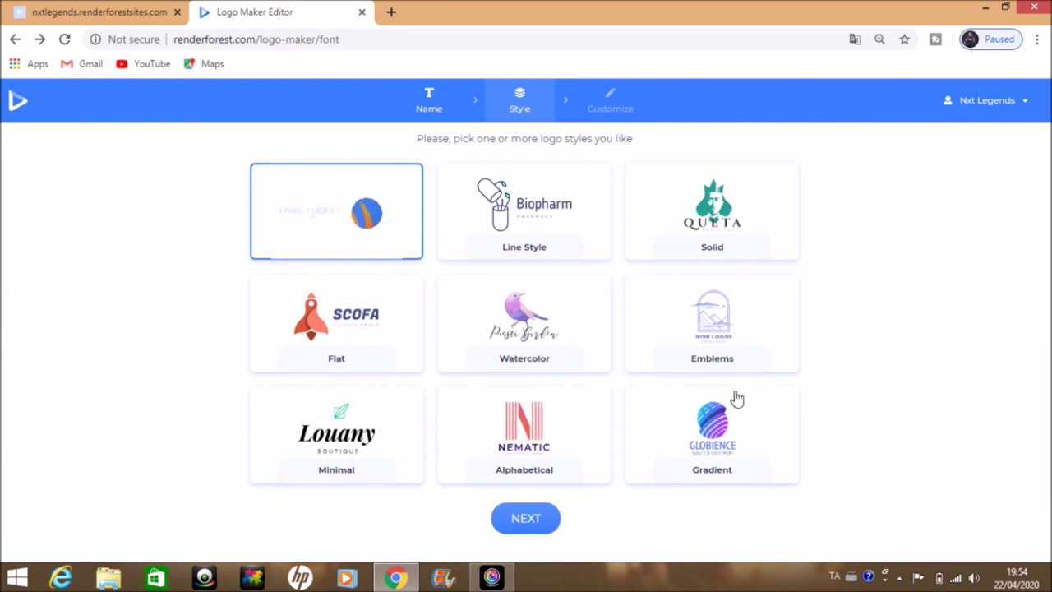
pyautogui.click(736, 431)
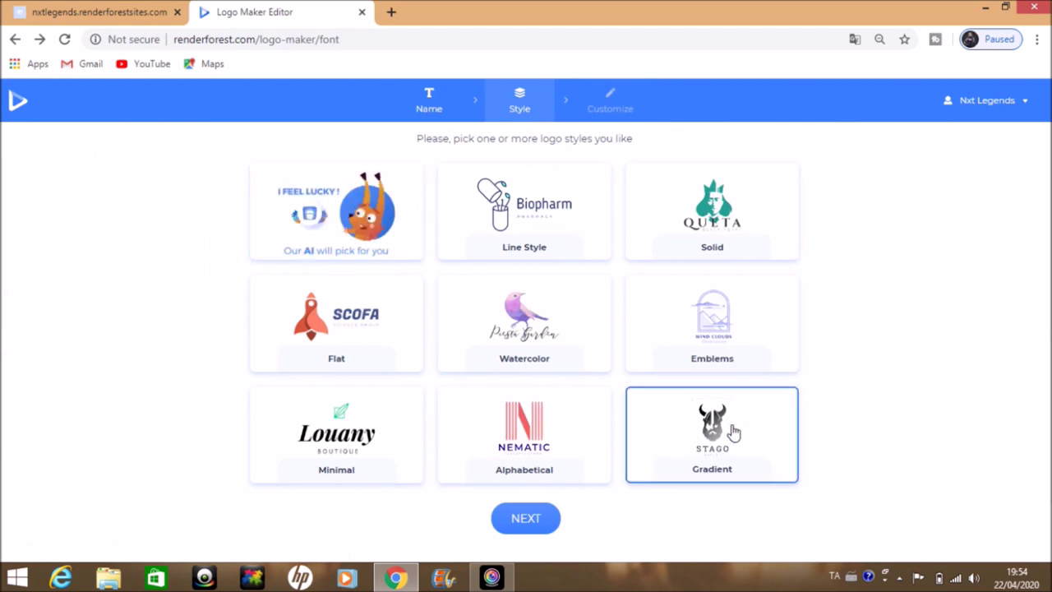
pyautogui.click(735, 431)
pyautogui.click(734, 432)
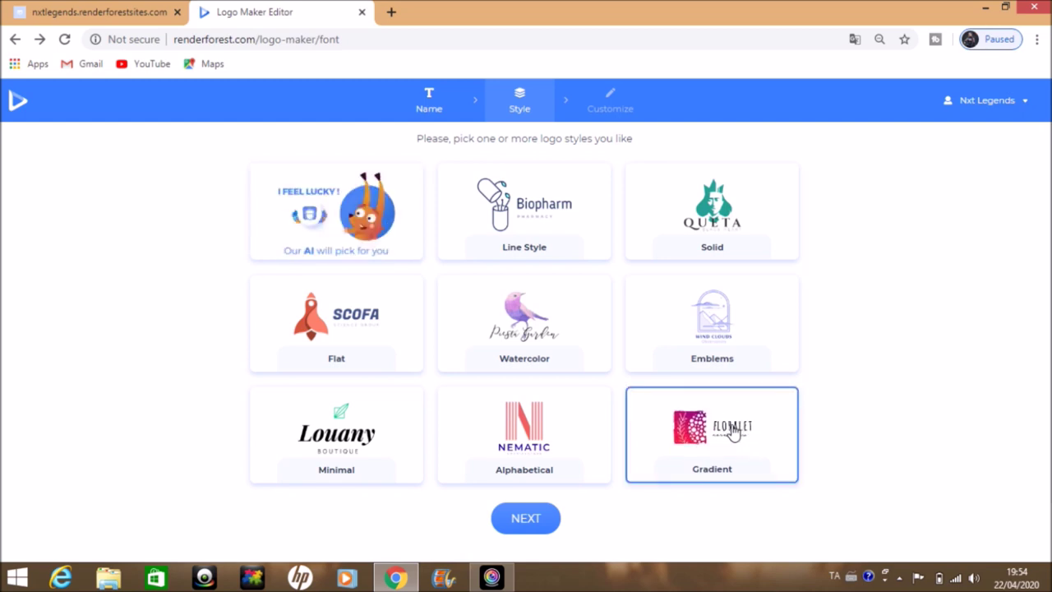
pyautogui.click(382, 222)
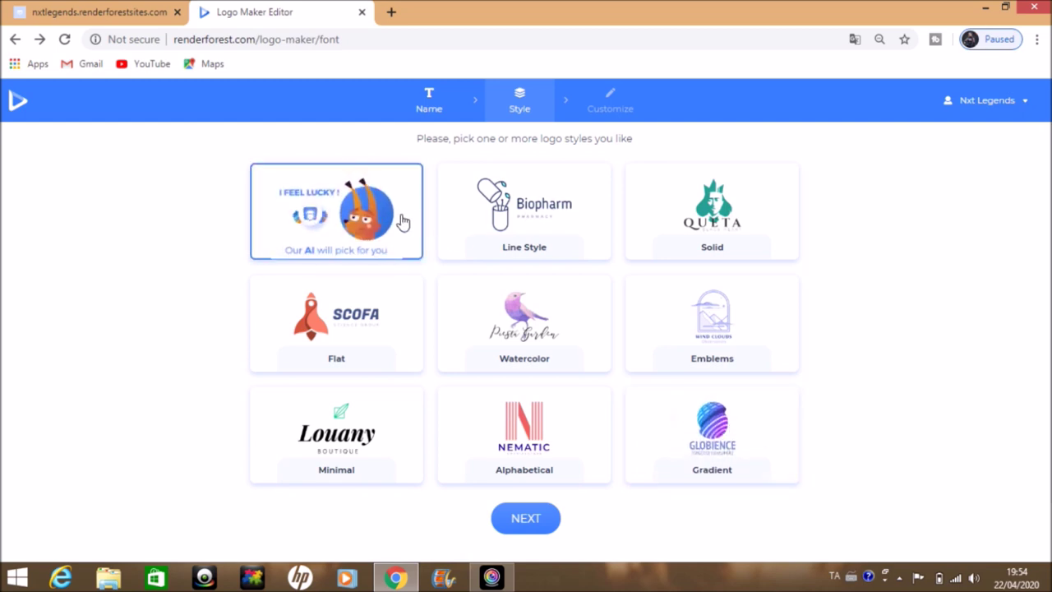
pyautogui.click(535, 523)
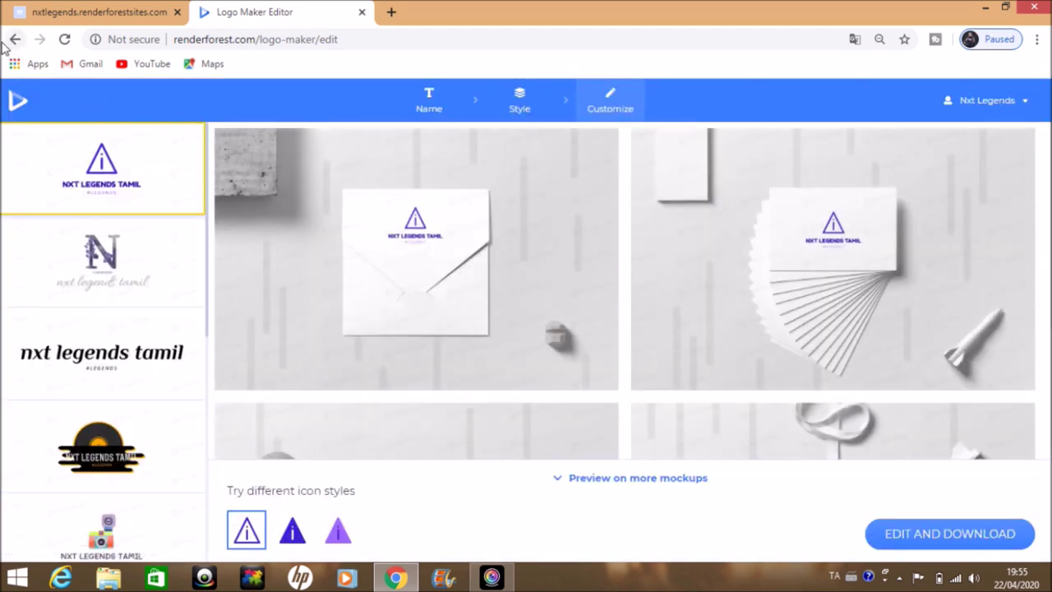
pyautogui.click(11, 39)
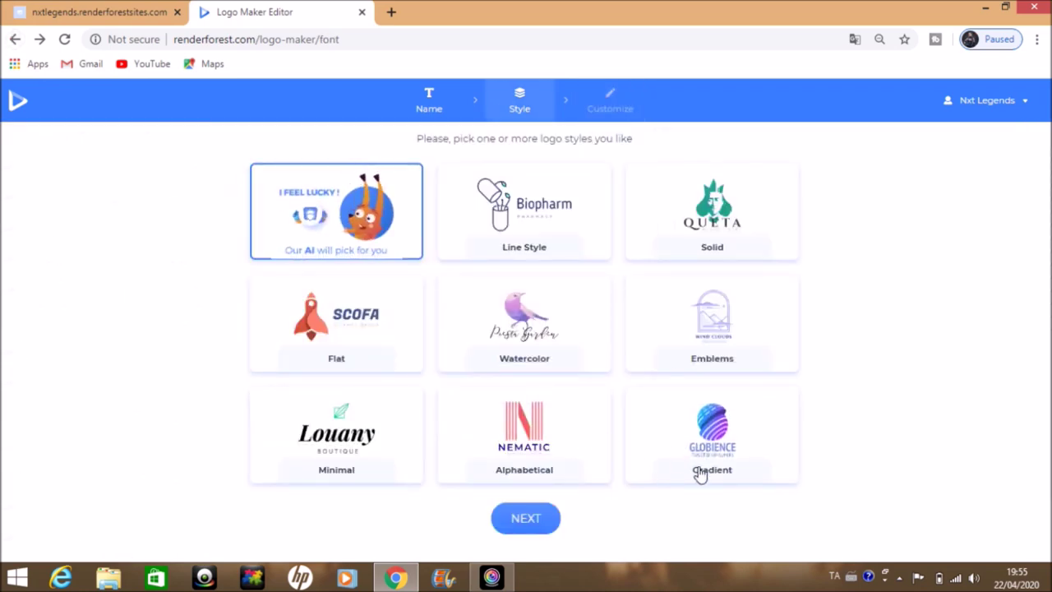
# Generate logo suggestions in the Gradient style and preview the purple bird design on the stationery mockups.
pyautogui.click(699, 474)
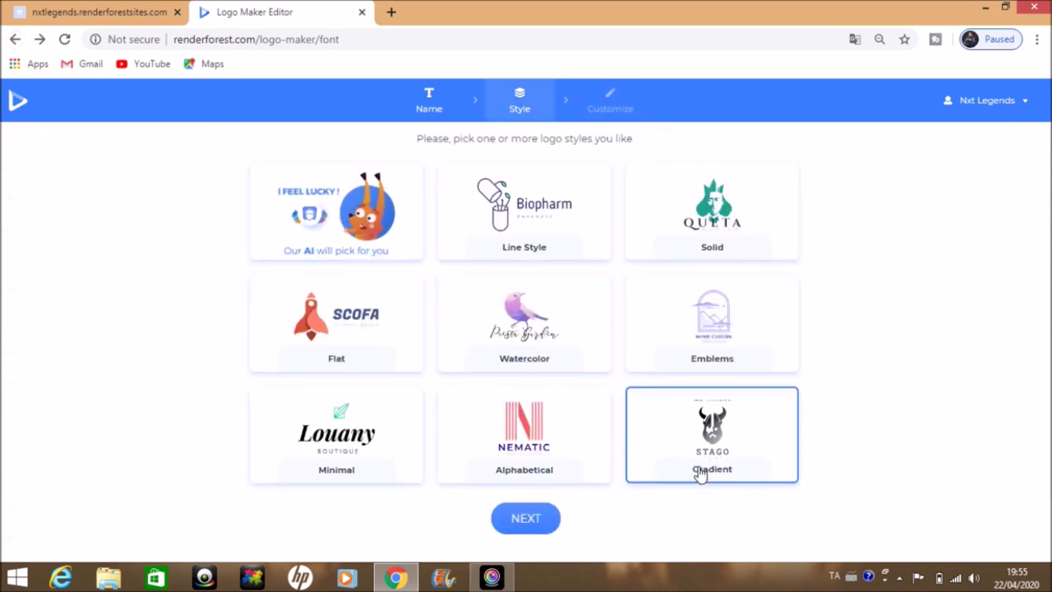
pyautogui.click(530, 517)
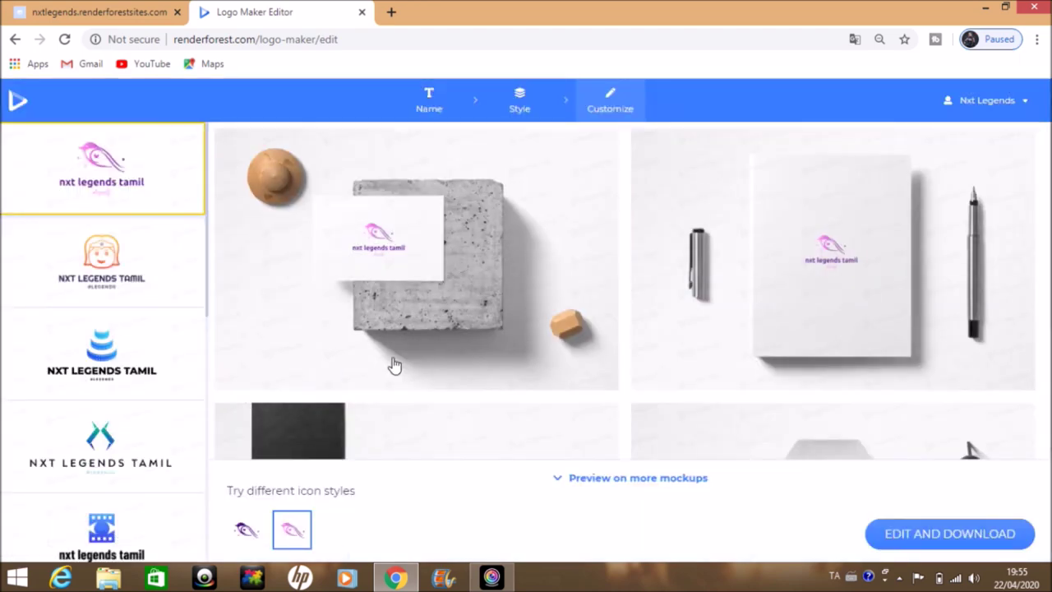
pyautogui.doubleClick(413, 264)
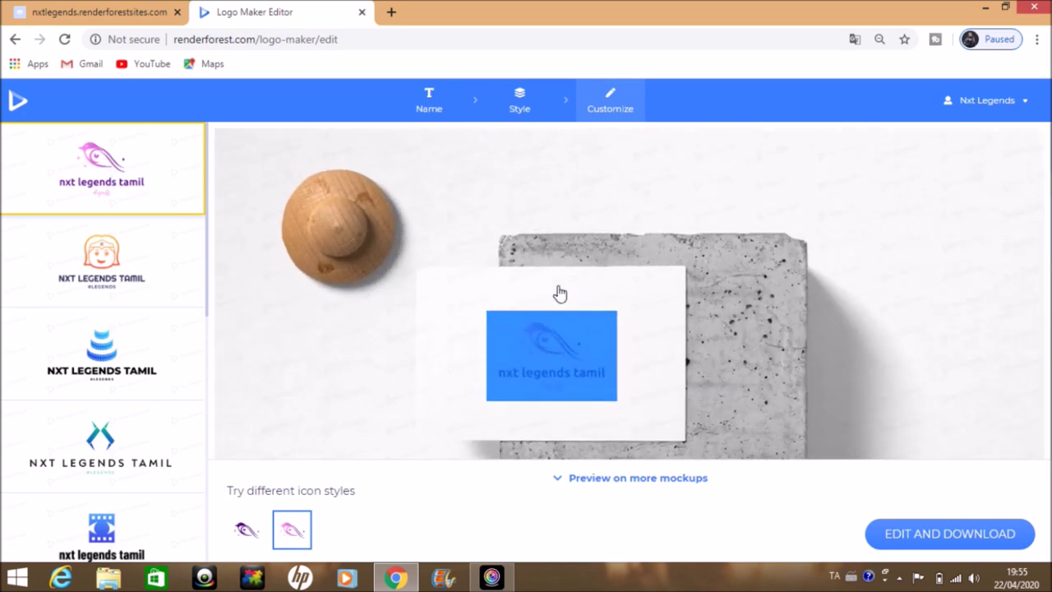
pyautogui.click(559, 294)
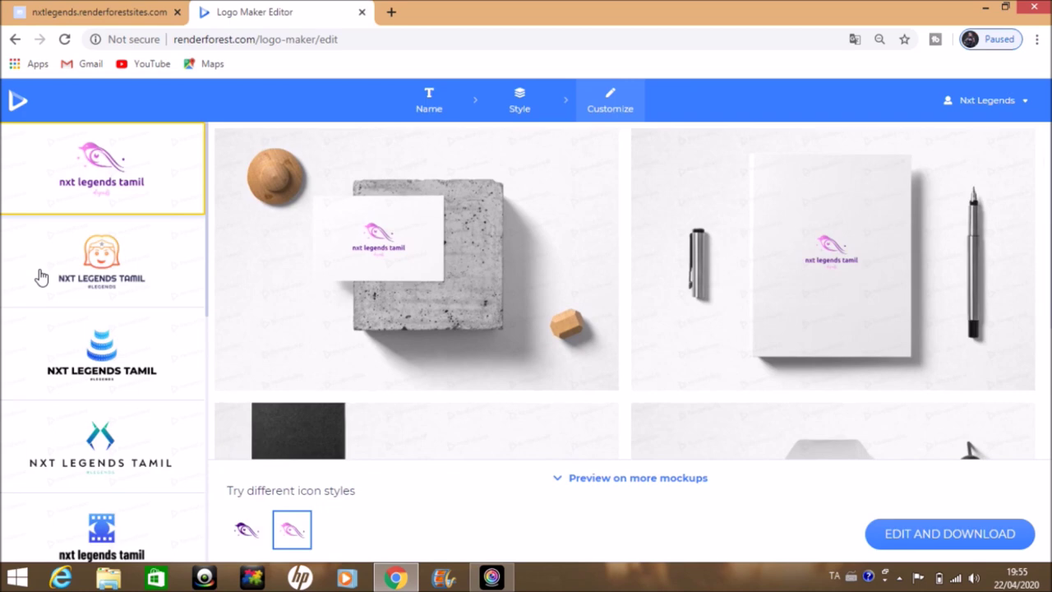
pyautogui.scroll(-3, 963, 331)
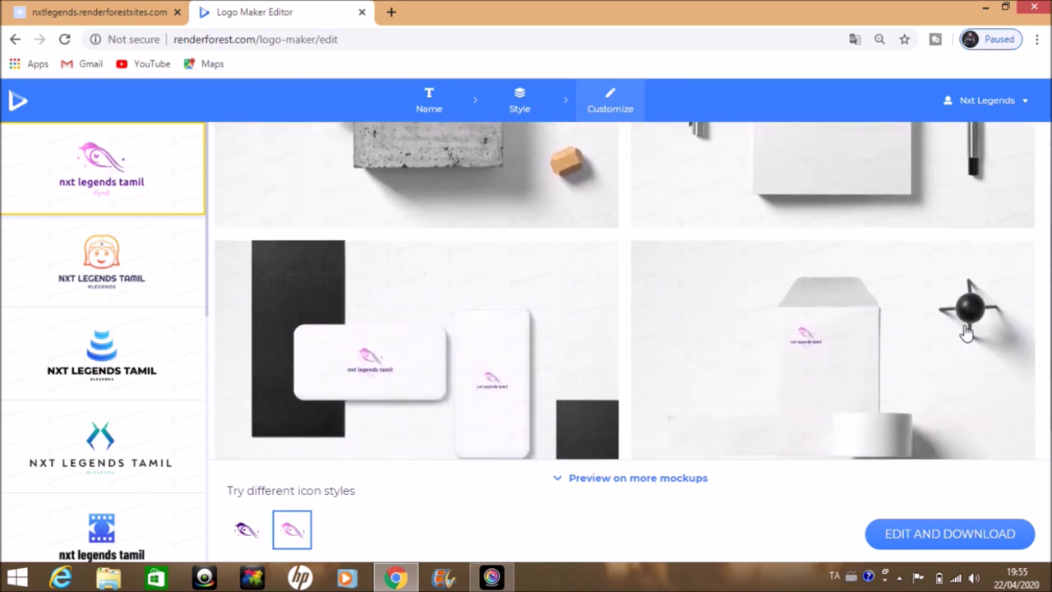
pyautogui.scroll(3, 966, 332)
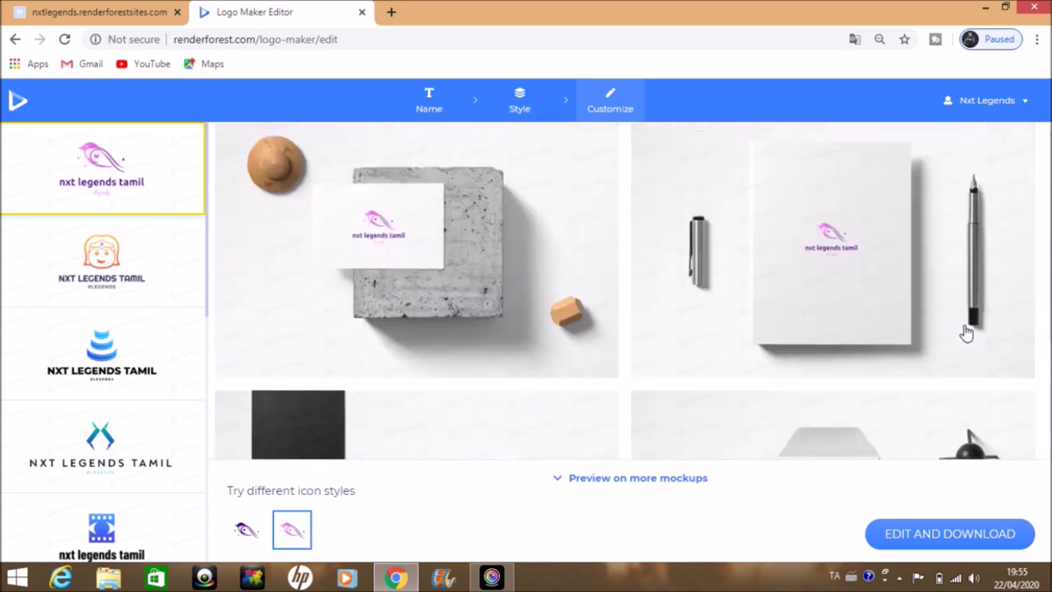
pyautogui.moveTo(186, 460); pyautogui.dragTo(104, 382)
pyautogui.click(866, 128)
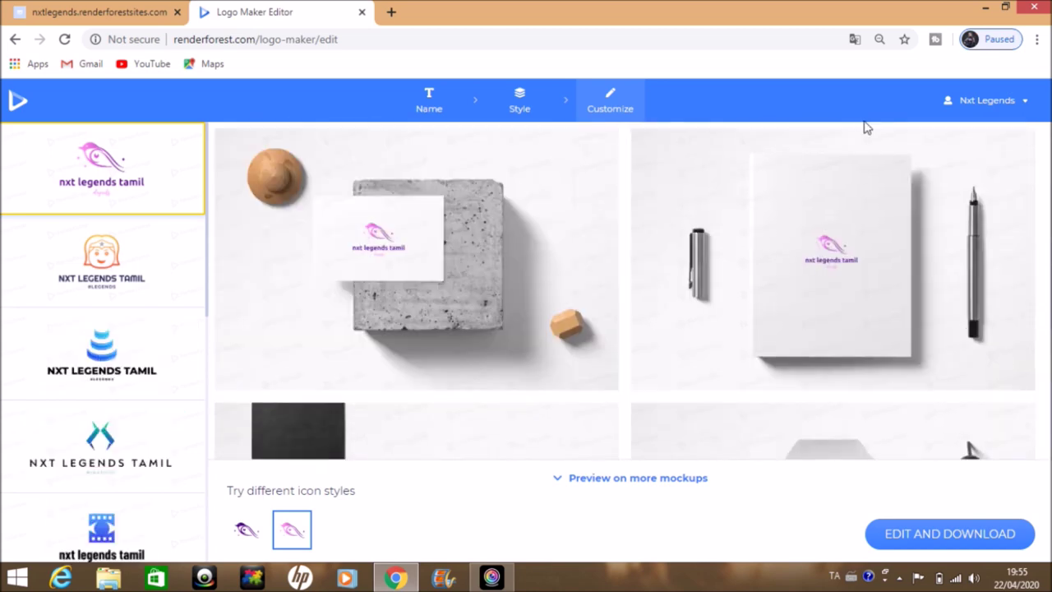
pyautogui.scroll(-3, 866, 132)
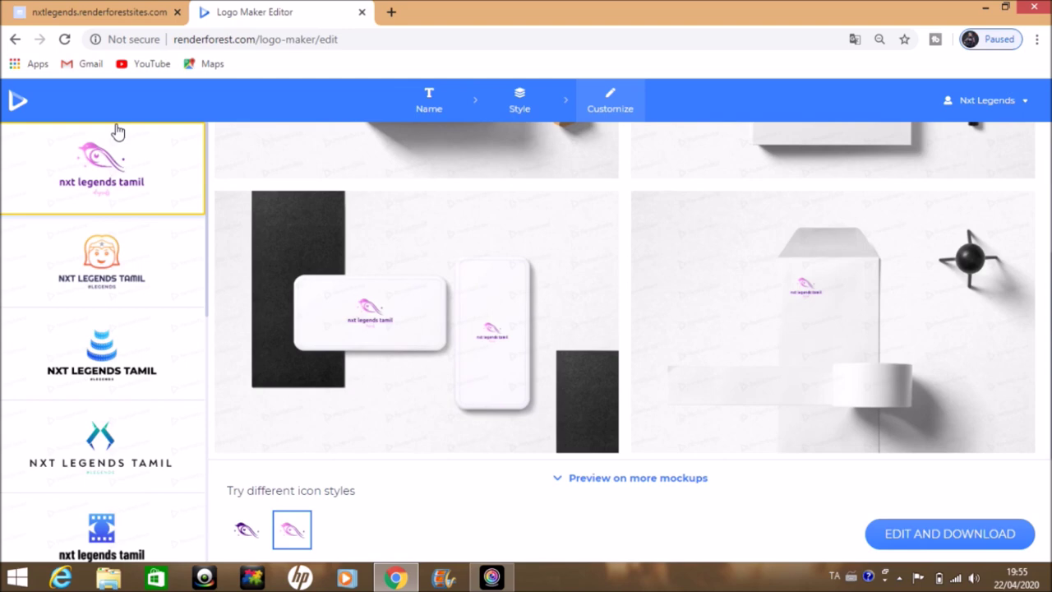
# Choose the blue tiered film-strip logo from the suggestions and open it for editing.
pyautogui.click(115, 380)
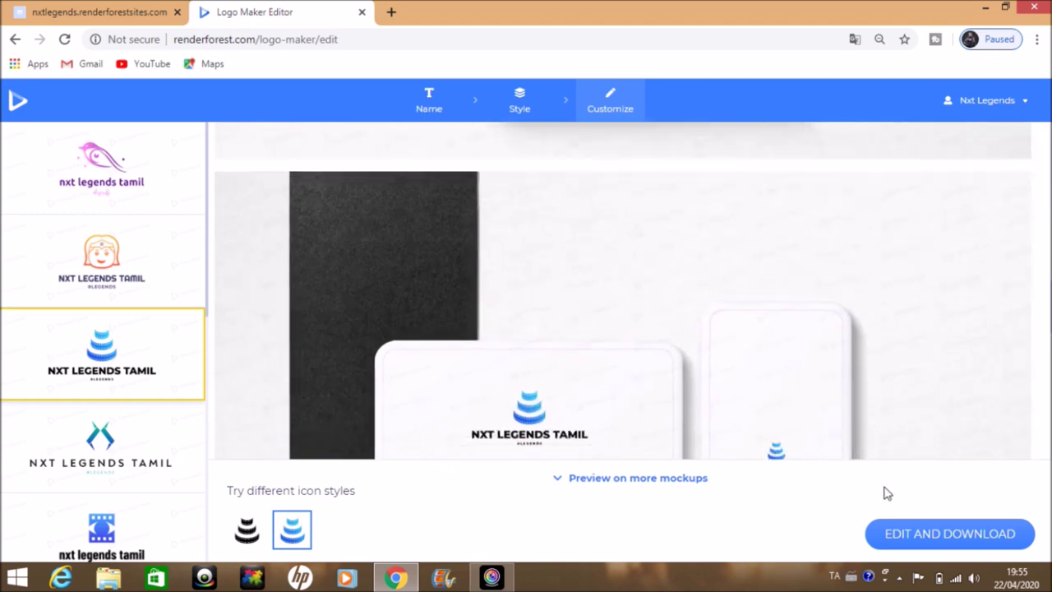
pyautogui.click(929, 533)
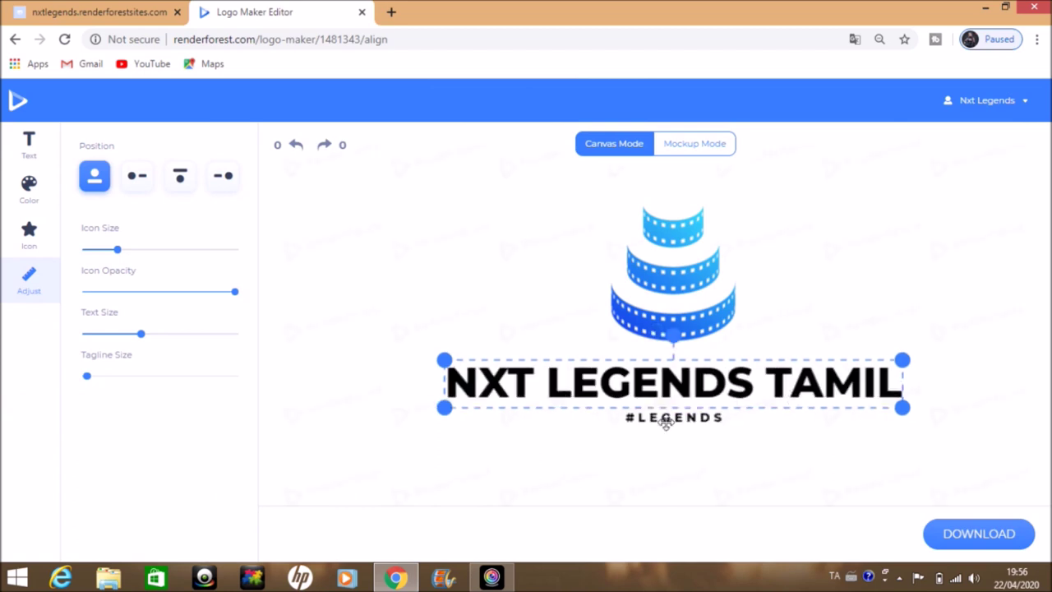
pyautogui.click(732, 430)
pyautogui.click(714, 419)
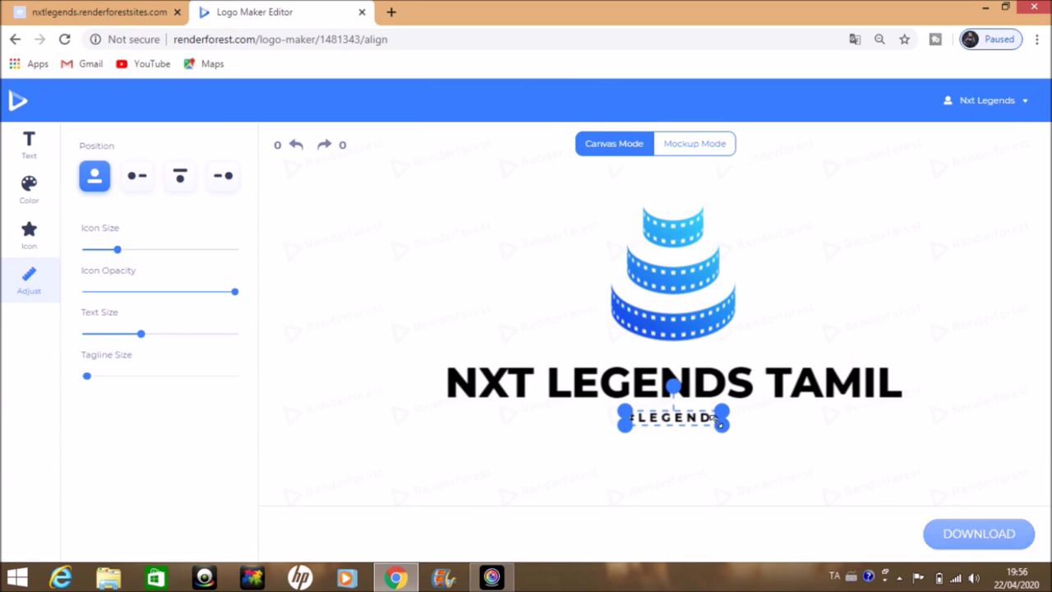
pyautogui.click(840, 474)
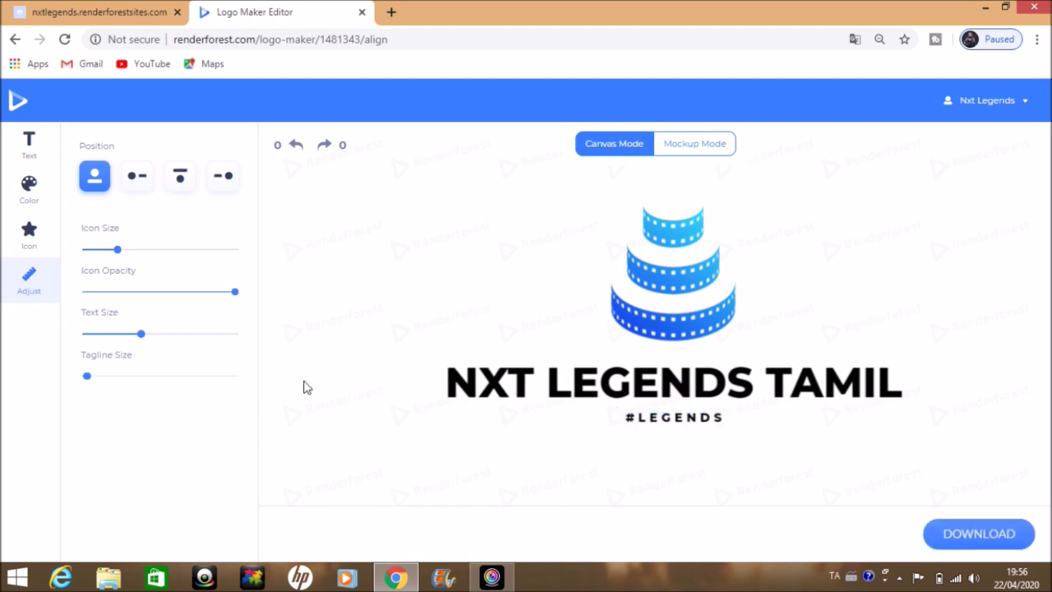
# Enlarge the film-strip icon until its base sits just above the company name.
pyautogui.moveTo(141, 332)
pyautogui.mouseDown()
pyautogui.moveTo(152, 335)
pyautogui.moveTo(82, 327)
pyautogui.moveTo(249, 331)
pyautogui.moveTo(142, 345)
pyautogui.mouseUp()
pyautogui.moveTo(118, 250); pyautogui.dragTo(136, 251)
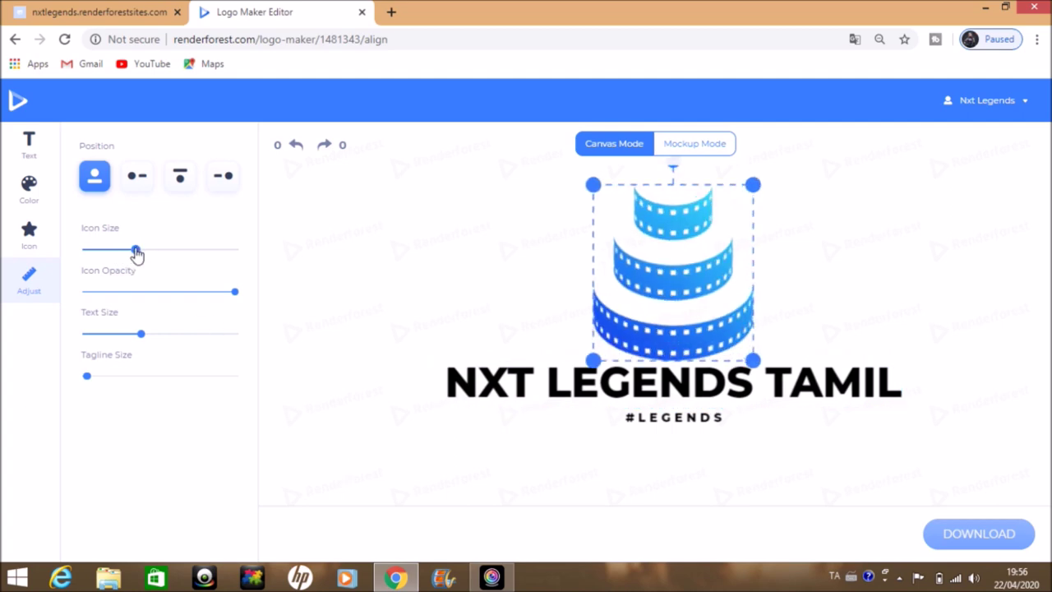
pyautogui.moveTo(135, 250); pyautogui.dragTo(131, 249)
pyautogui.click(467, 435)
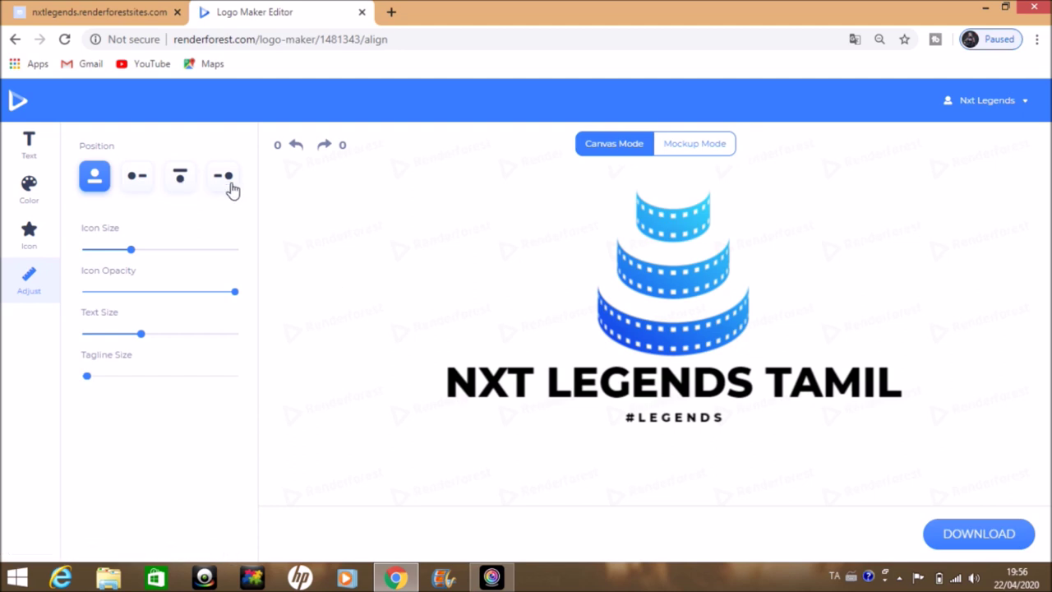
# Preview the logo on mockups and download it as the free low quality PNG.
pyautogui.click(694, 143)
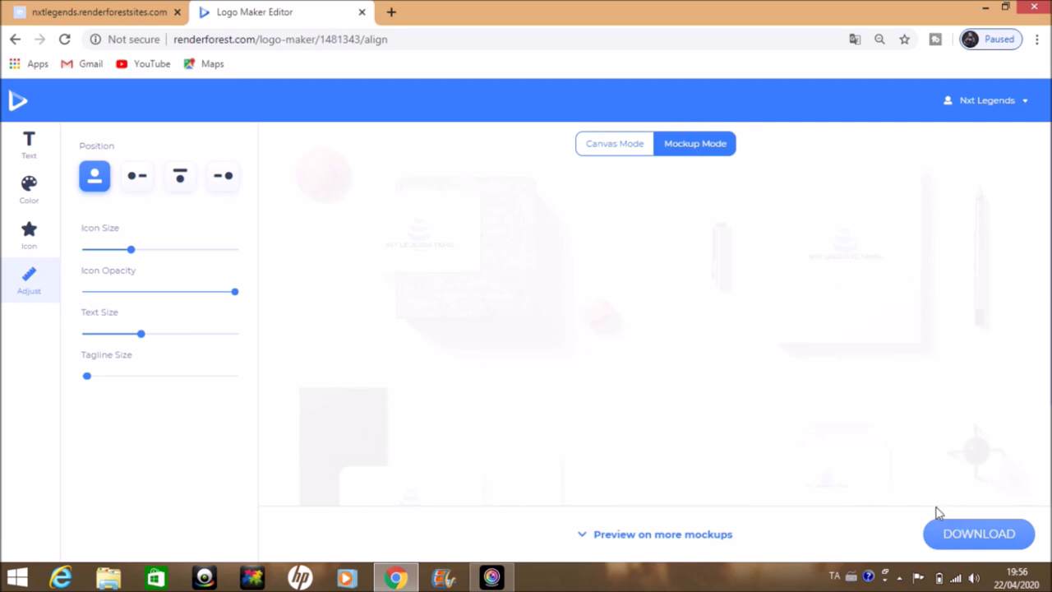
pyautogui.click(967, 536)
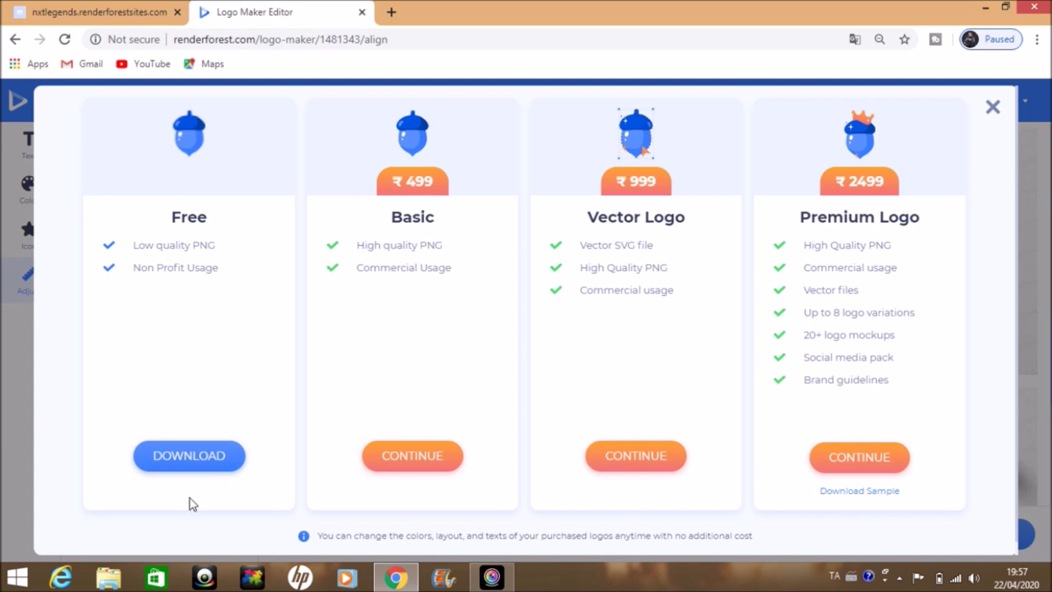
pyautogui.click(208, 460)
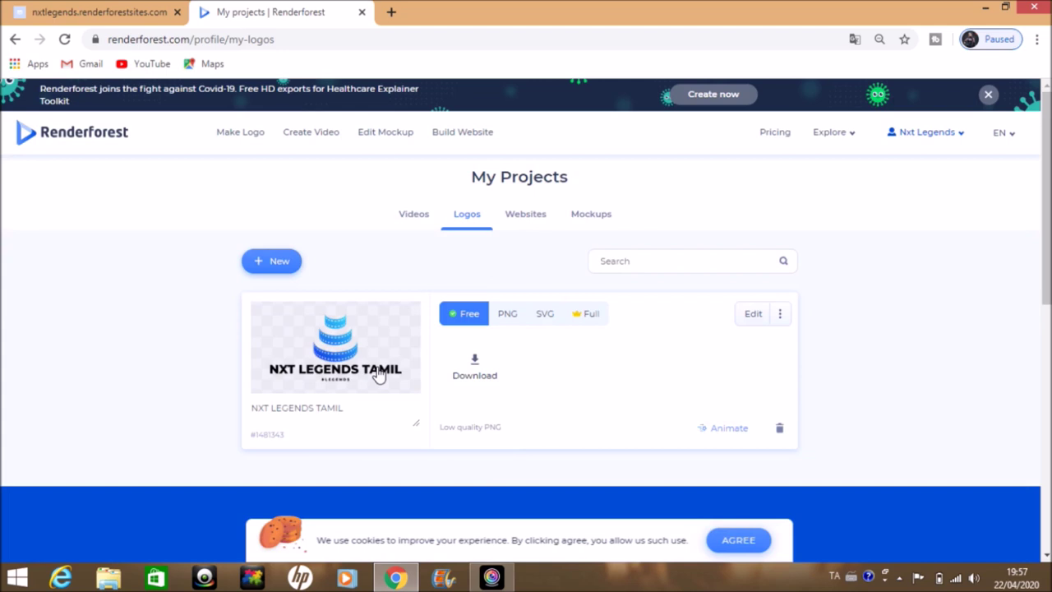
pyautogui.click(475, 368)
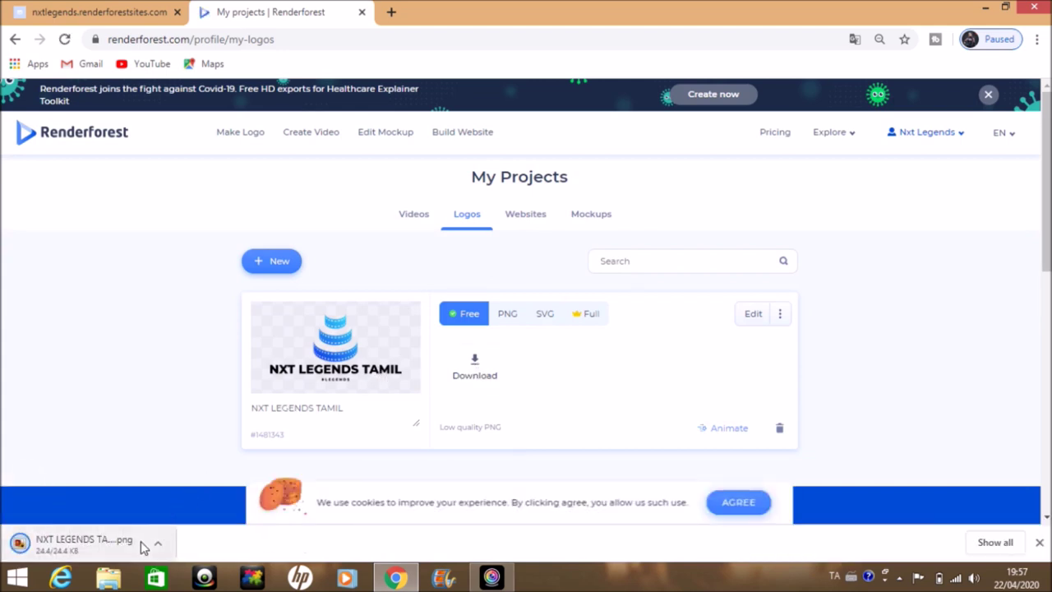
# Open the downloaded logo PNG, inspect it at different magnifications, and close the image viewer.
pyautogui.click(140, 543)
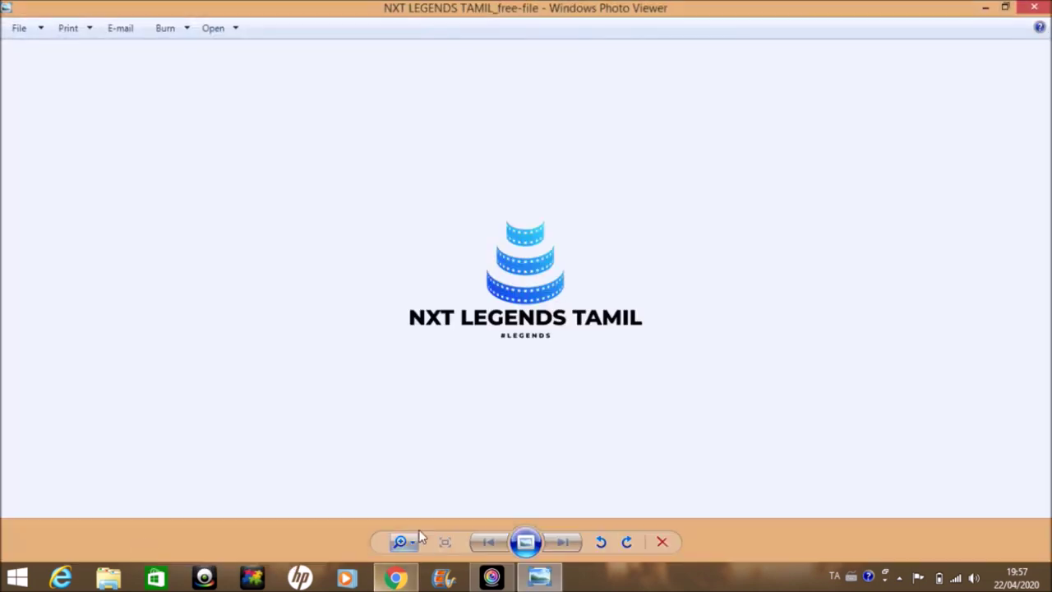
pyautogui.scroll(3, 518, 357)
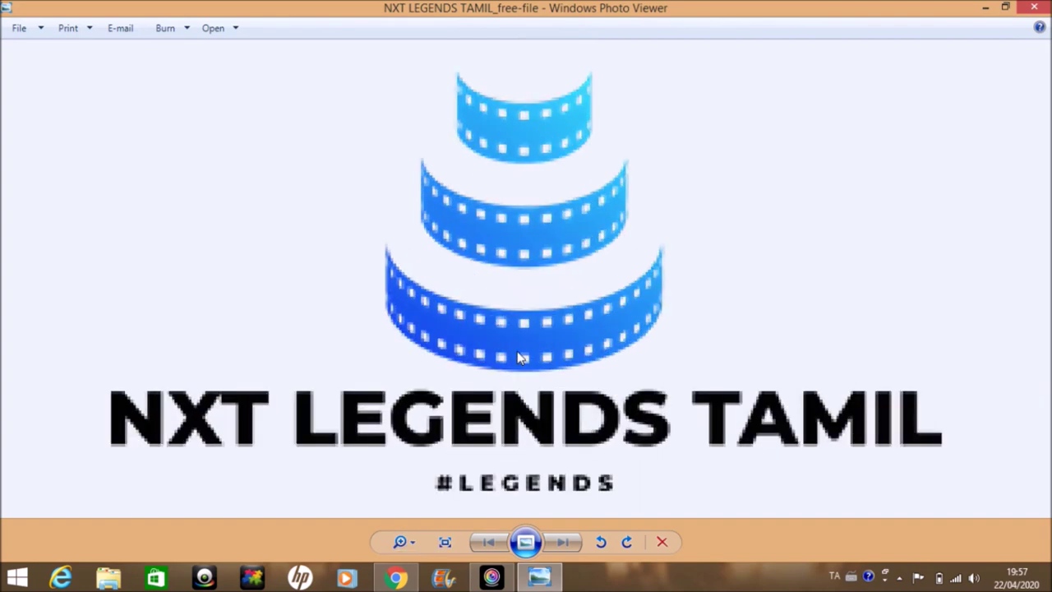
pyautogui.scroll(-5, 518, 358)
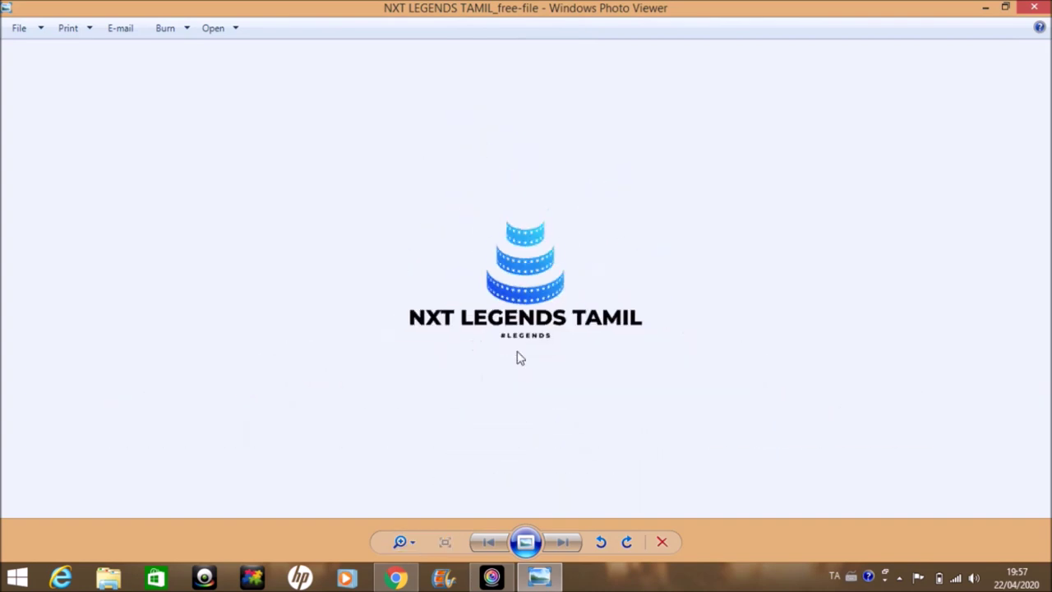
pyautogui.scroll(1, 517, 358)
pyautogui.scroll(1, 518, 357)
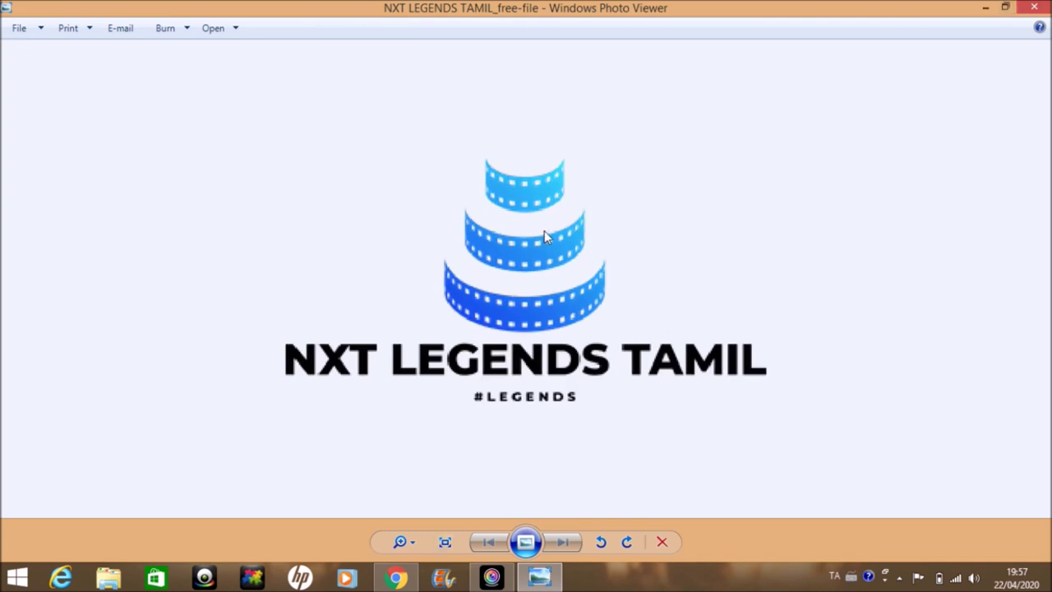
pyautogui.scroll(-3, 544, 238)
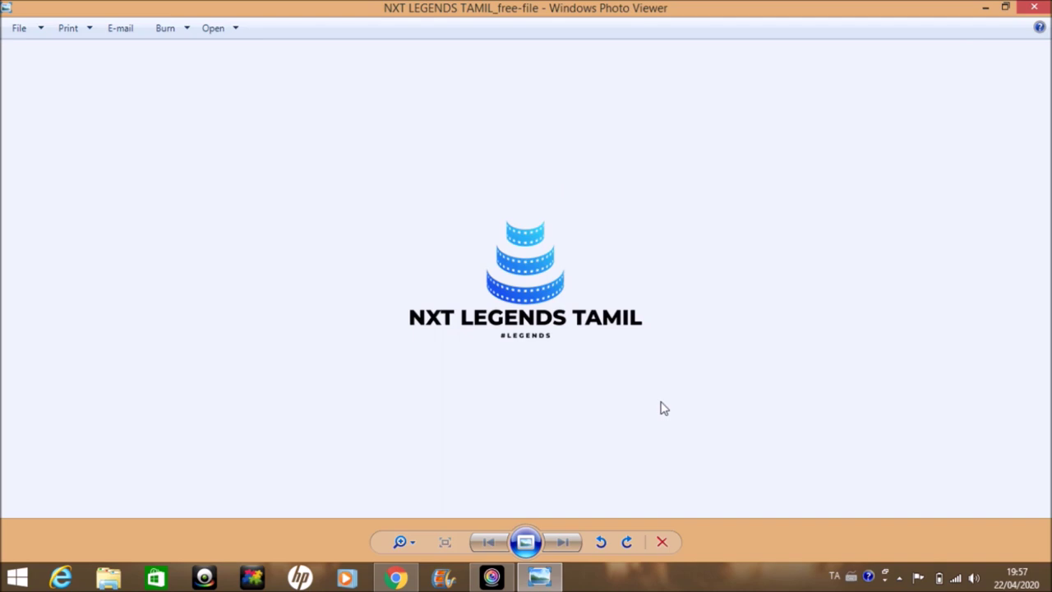
pyautogui.click(1034, 7)
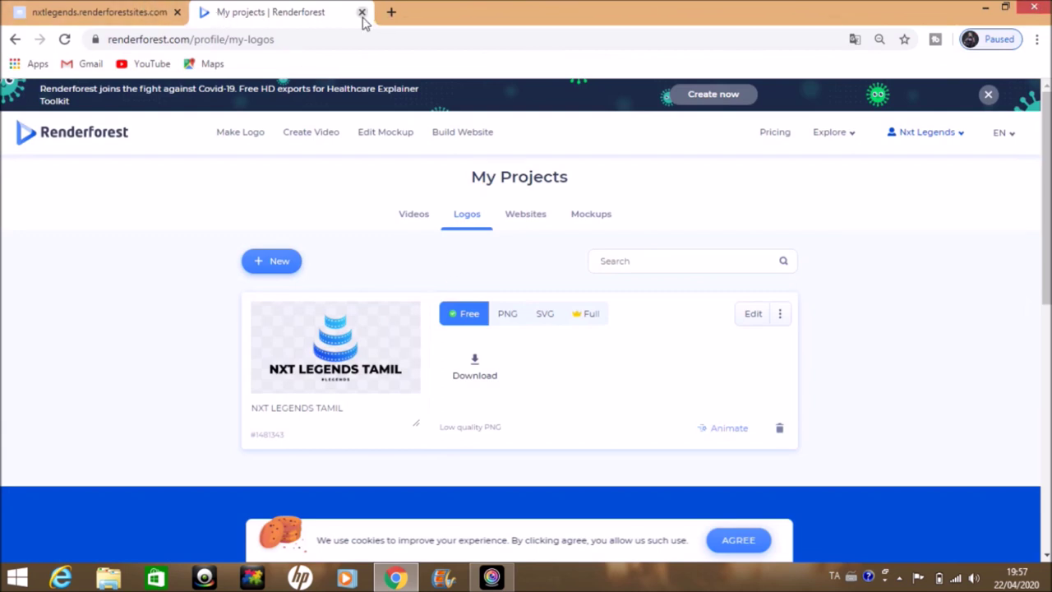
# Browse the video templates, accept the cookie notice, and open the Blazing Cube Logo template.
pyautogui.click(306, 137)
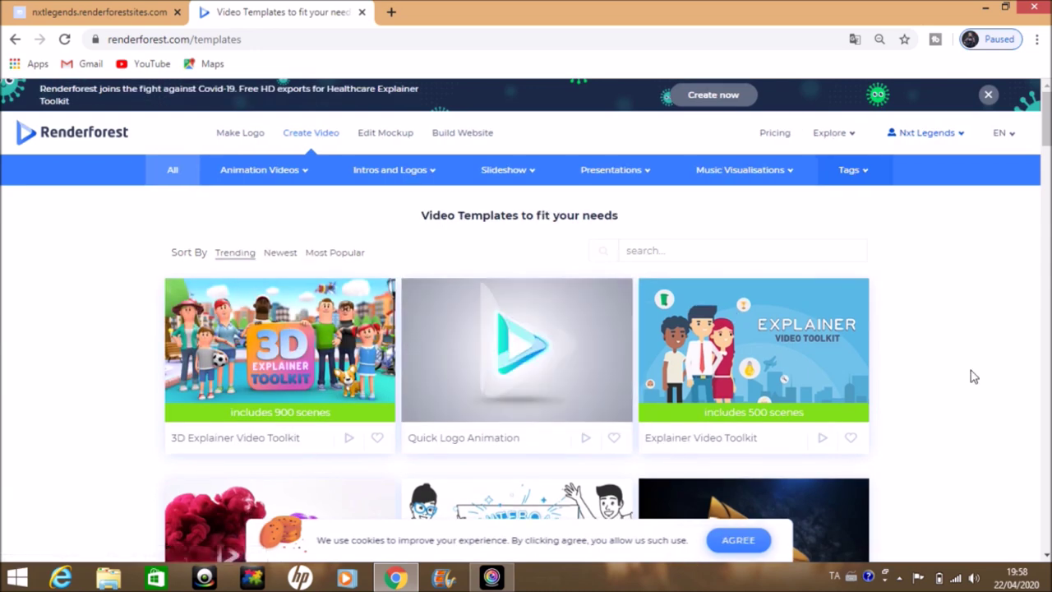
pyautogui.click(738, 541)
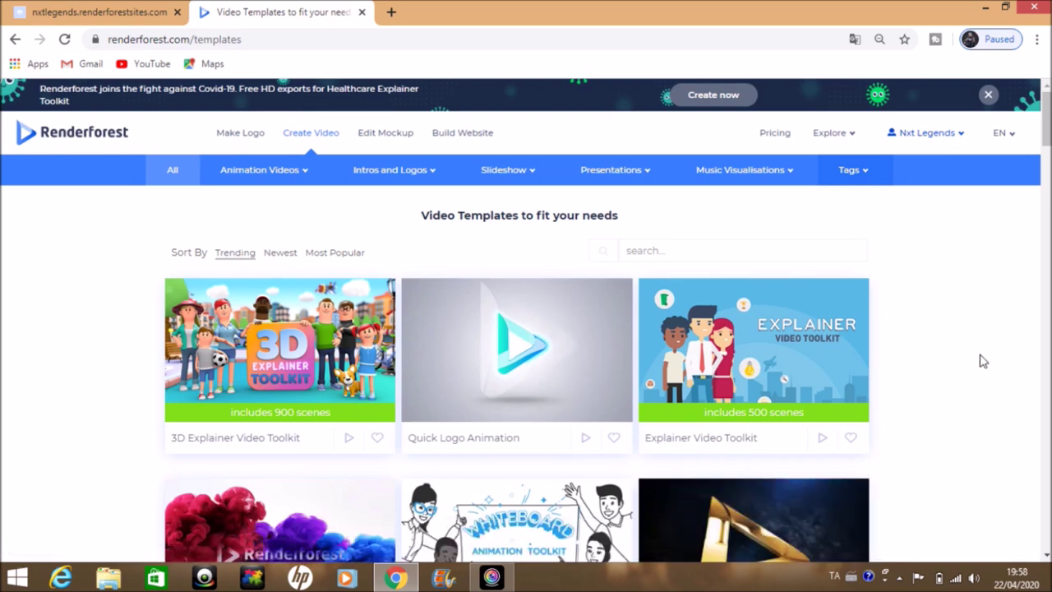
pyautogui.scroll(-3, 963, 362)
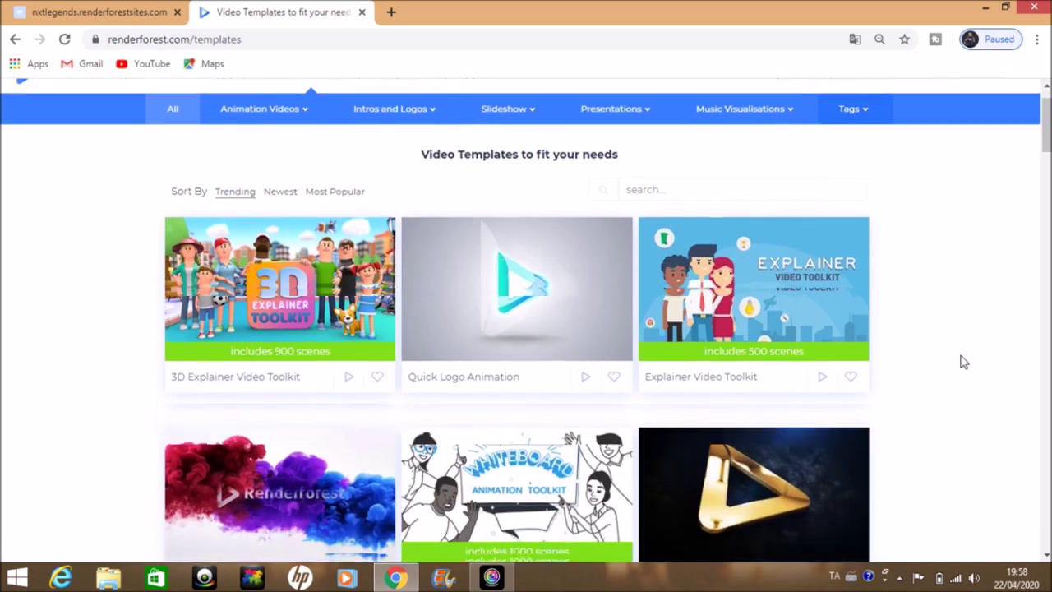
pyautogui.scroll(-4, 963, 362)
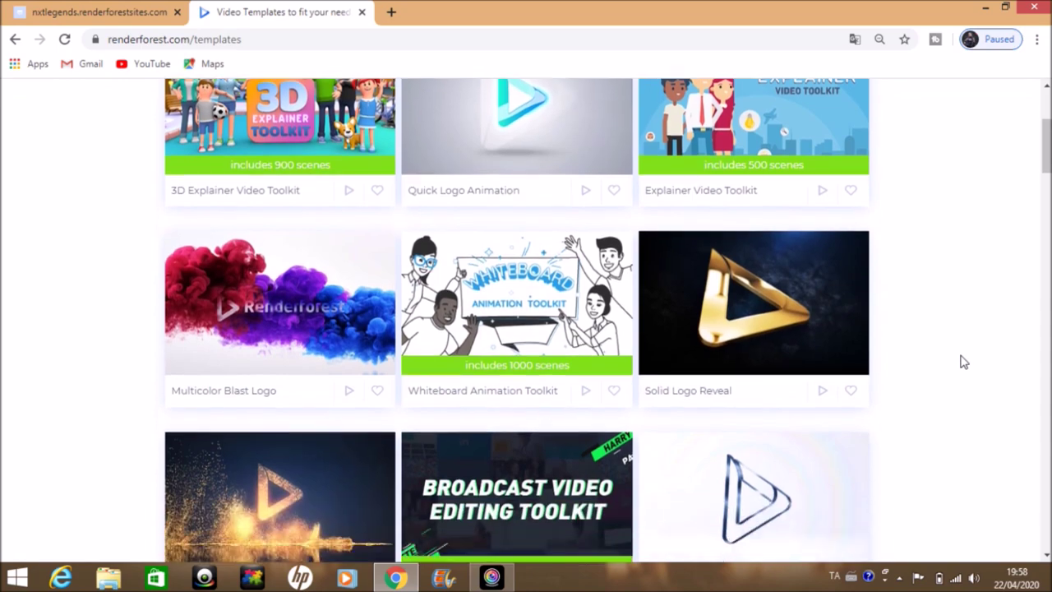
pyautogui.scroll(-1, 963, 361)
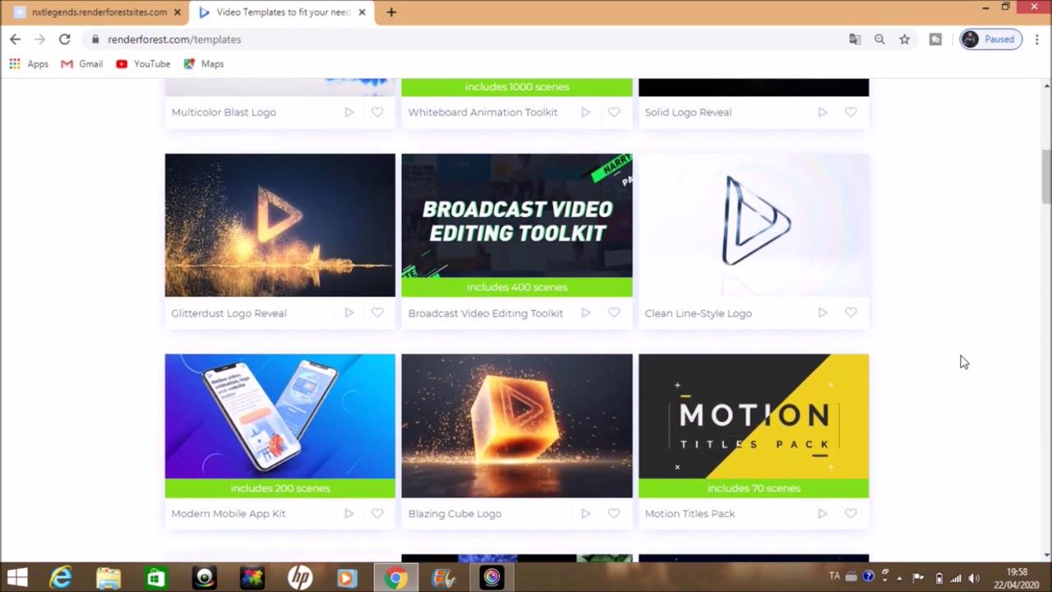
pyautogui.moveTo(570, 451)
pyautogui.click(567, 452)
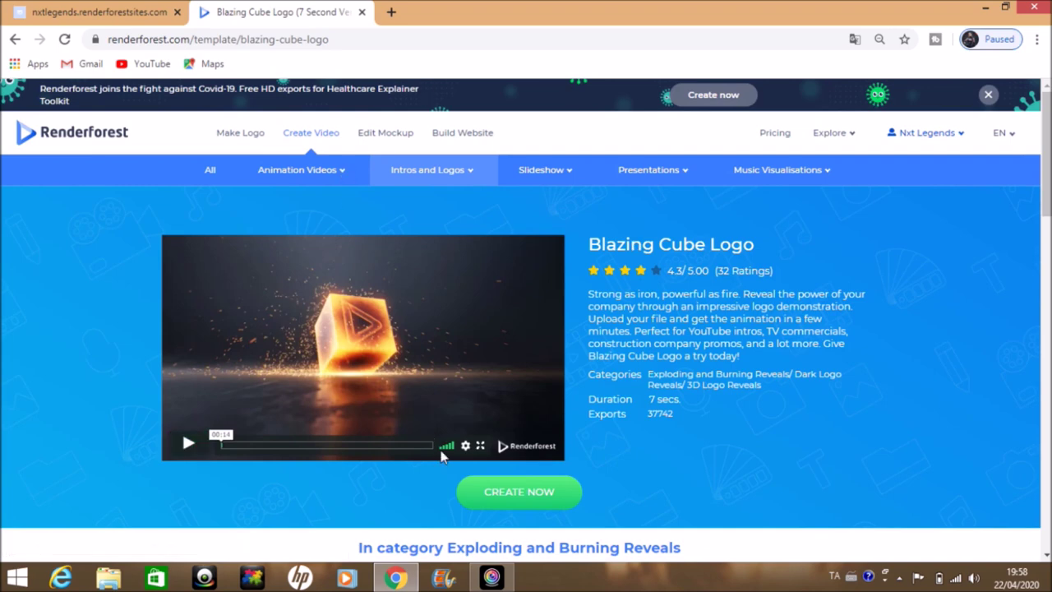
# Play the Blazing Cube Logo sample video and check several points along its timeline.
pyautogui.click(185, 447)
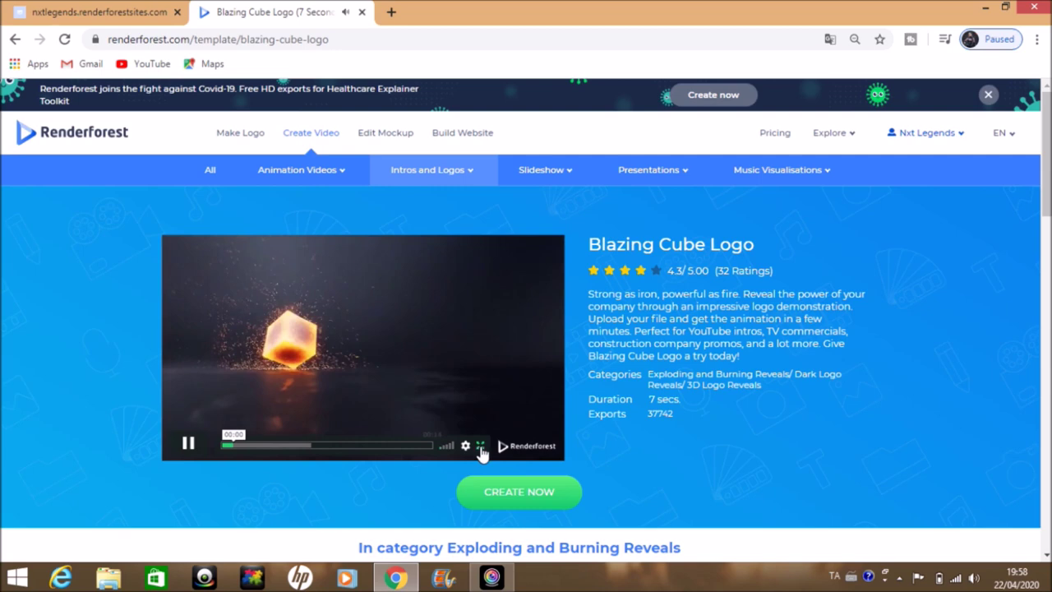
pyautogui.click(188, 446)
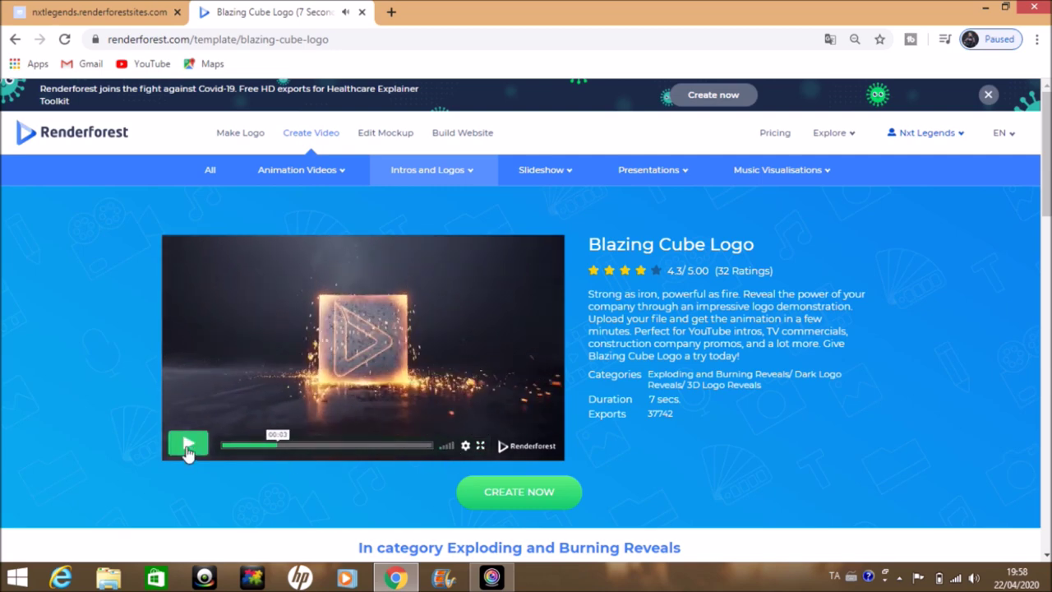
pyautogui.click(312, 451)
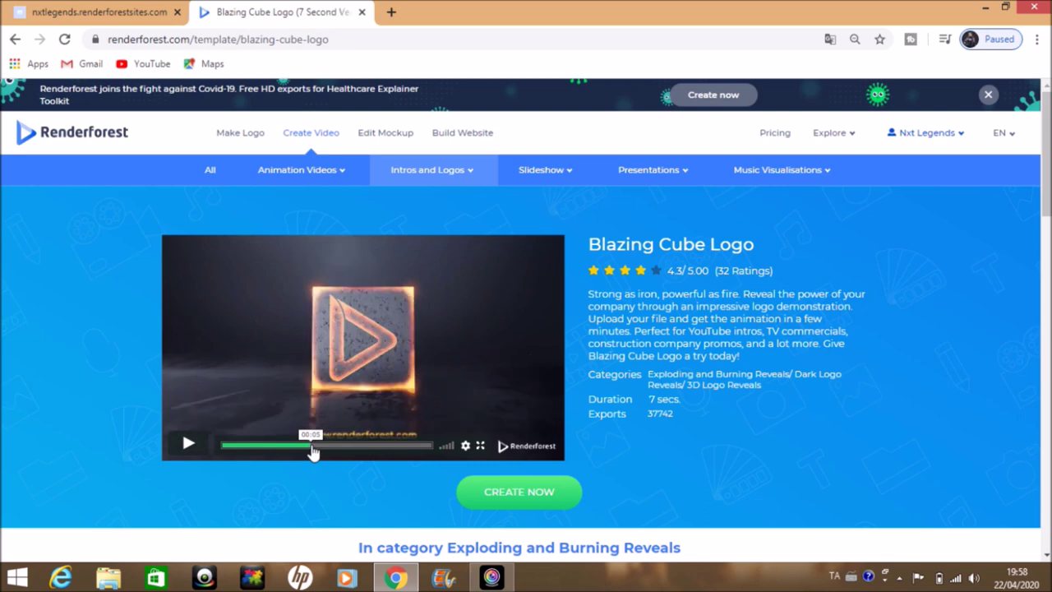
pyautogui.click(343, 449)
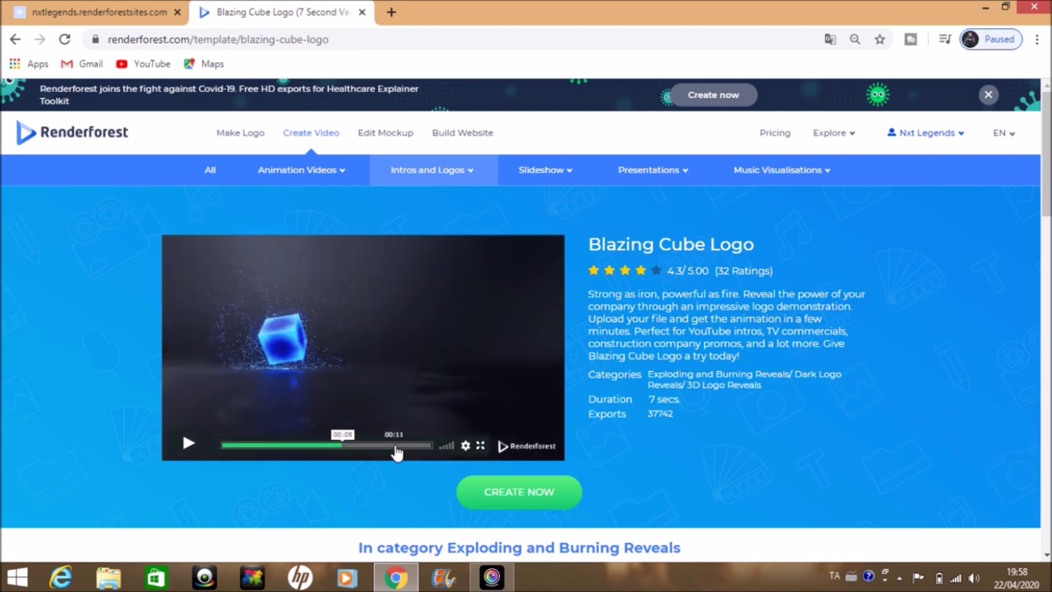
pyautogui.click(423, 450)
pyautogui.press('space')
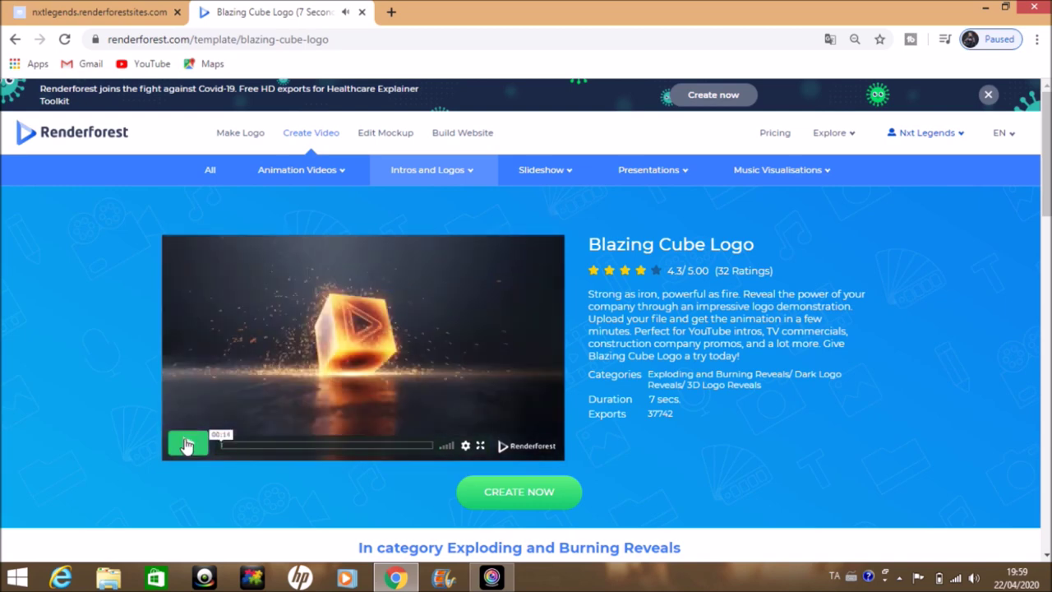
pyautogui.click(524, 498)
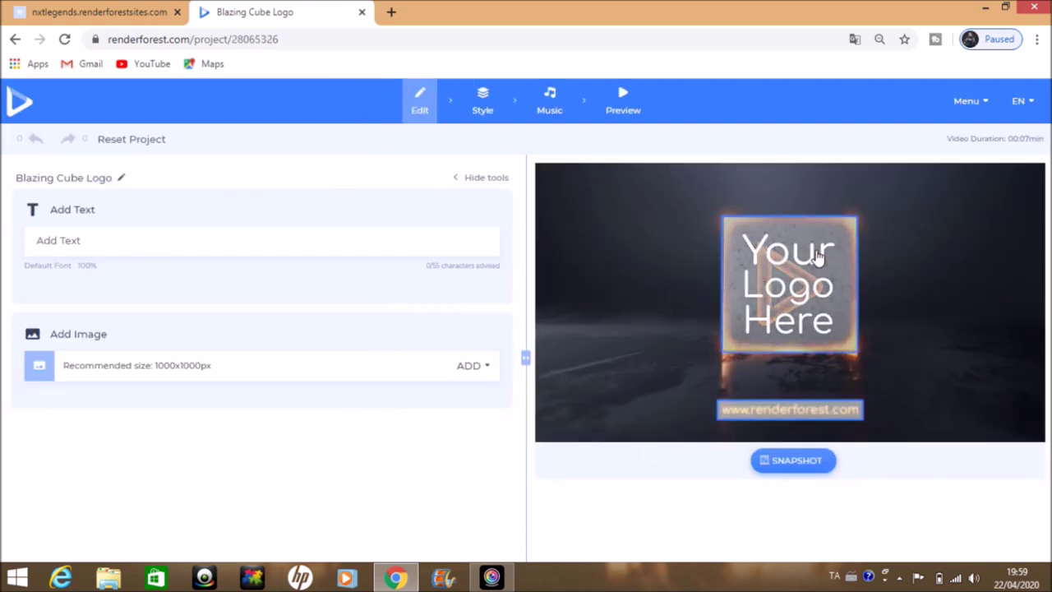
pyautogui.click(817, 257)
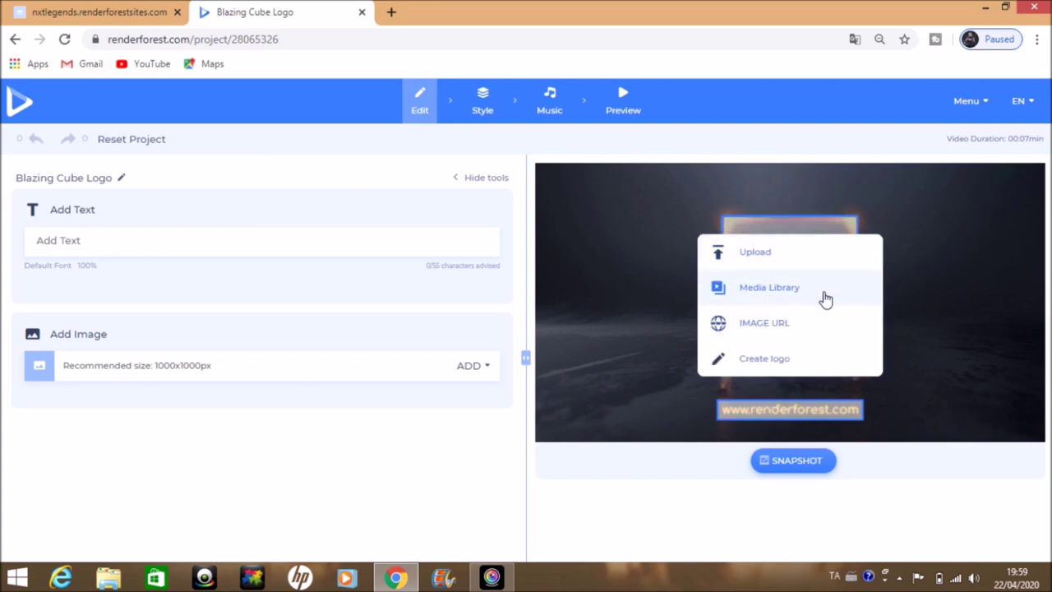
pyautogui.click(787, 257)
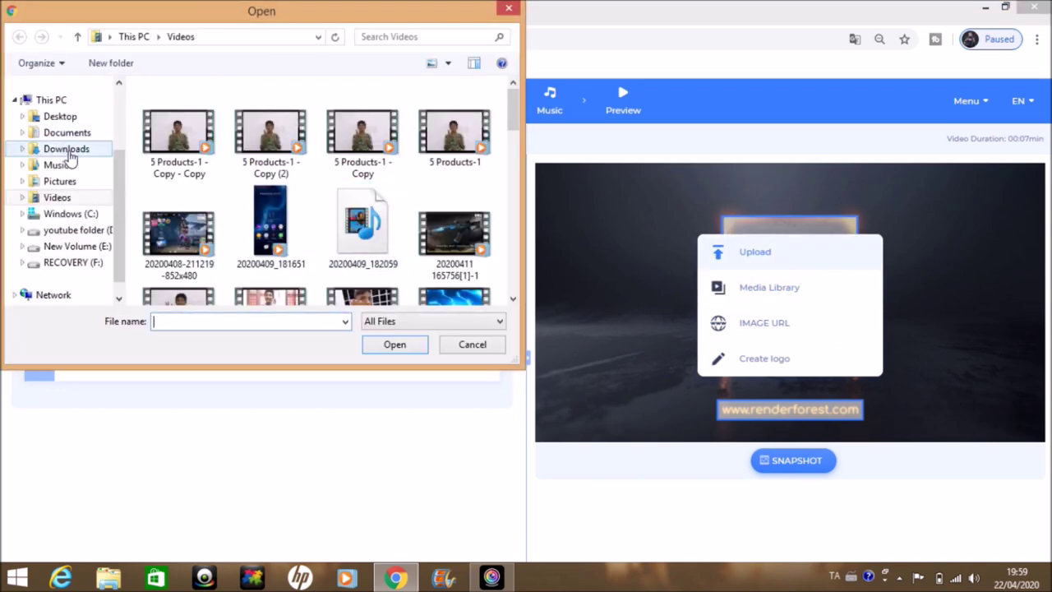
pyautogui.click(70, 183)
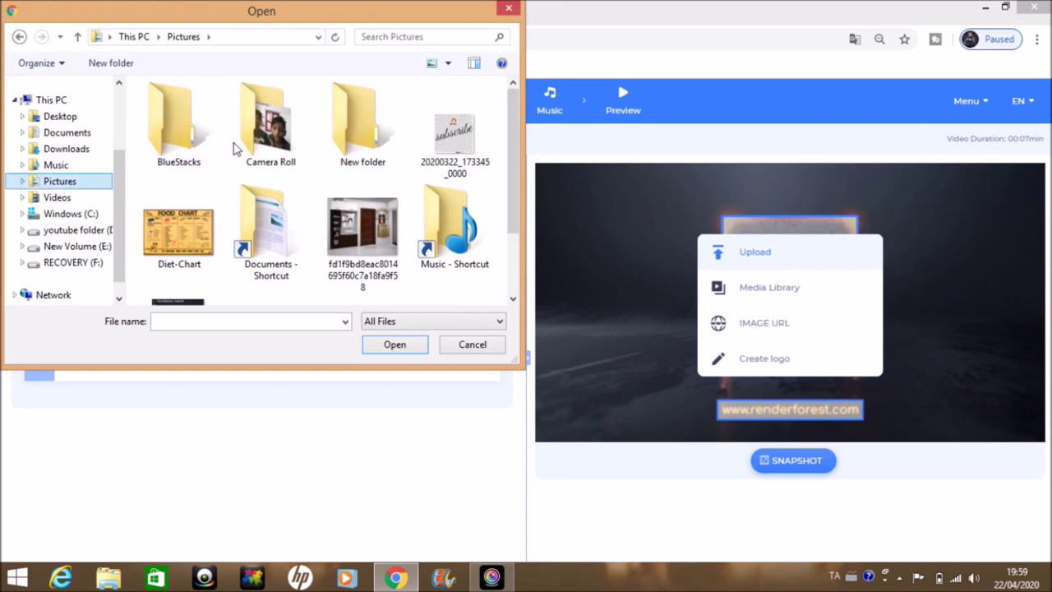
pyautogui.click(253, 147)
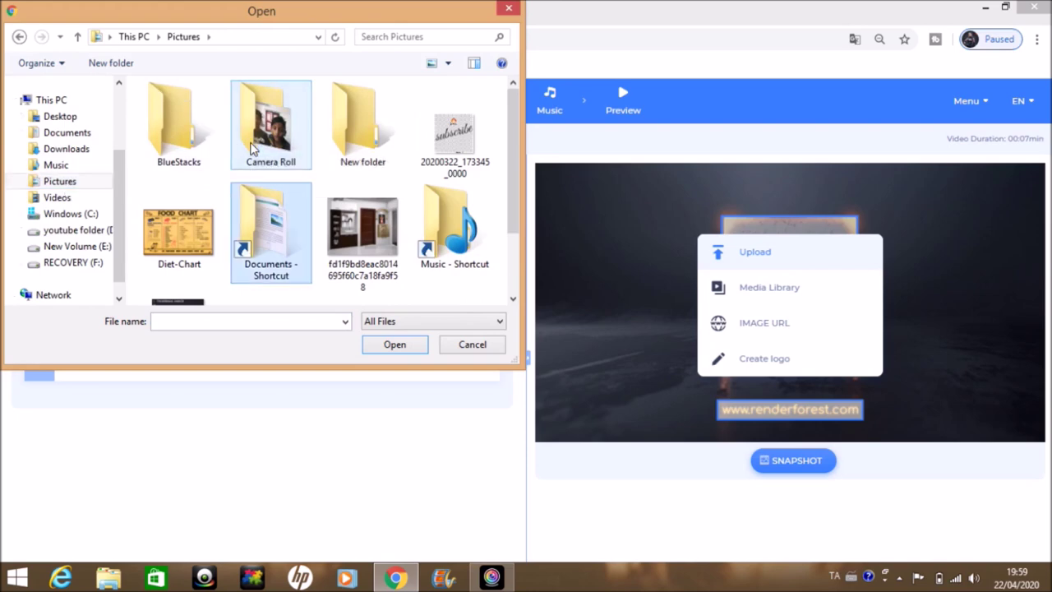
pyautogui.press('End')
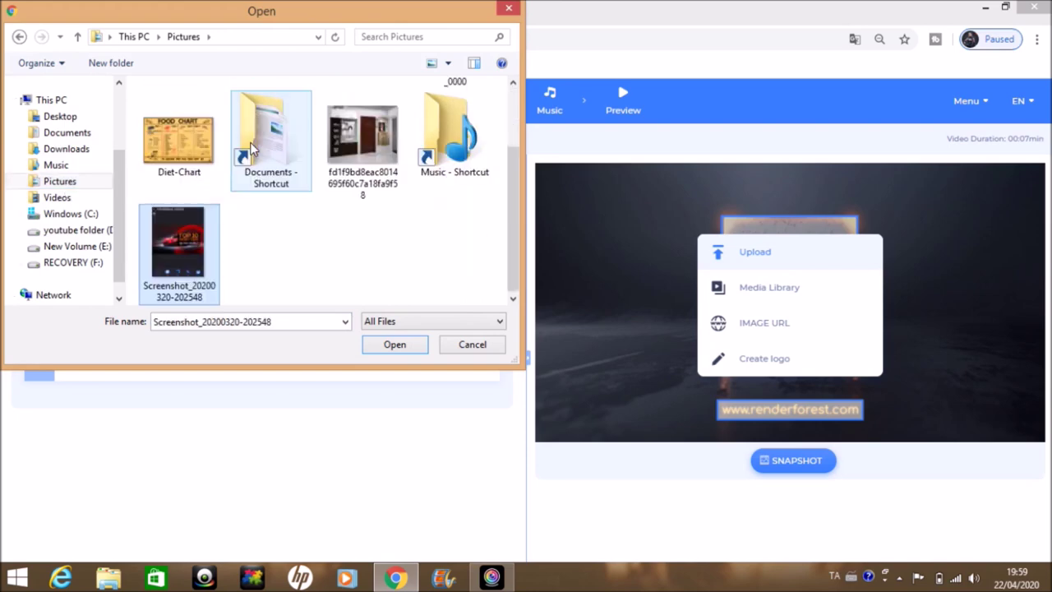
pyautogui.doubleClick(172, 270)
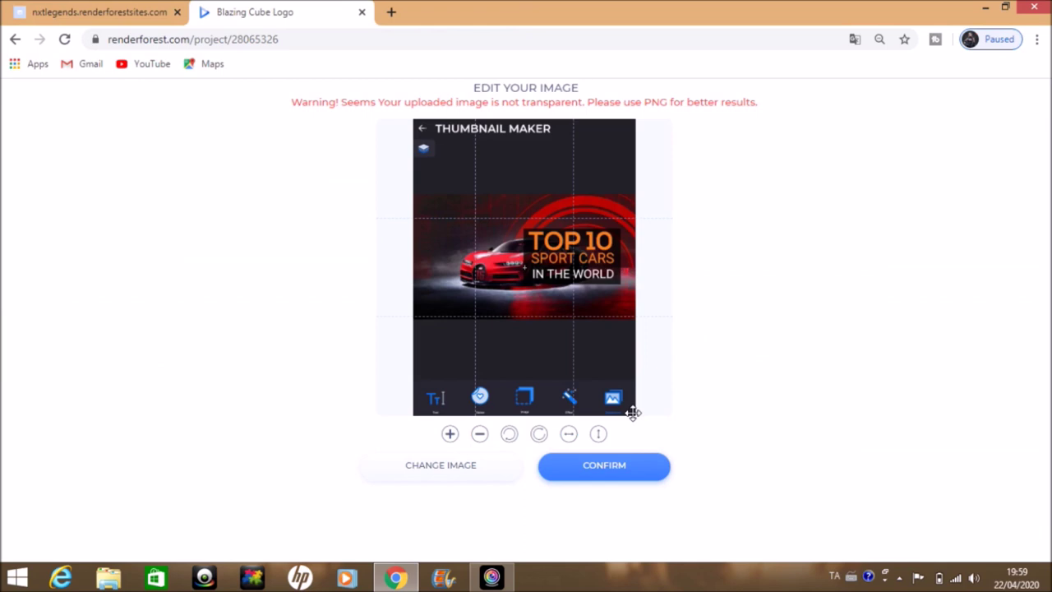
# Enlarge the uploaded sports car image until it fills the whole crop frame.
pyautogui.moveTo(632, 412)
pyautogui.mouseDown()
pyautogui.moveTo(618, 397)
pyautogui.moveTo(633, 434)
pyautogui.moveTo(627, 425)
pyautogui.moveTo(637, 426)
pyautogui.mouseUp()
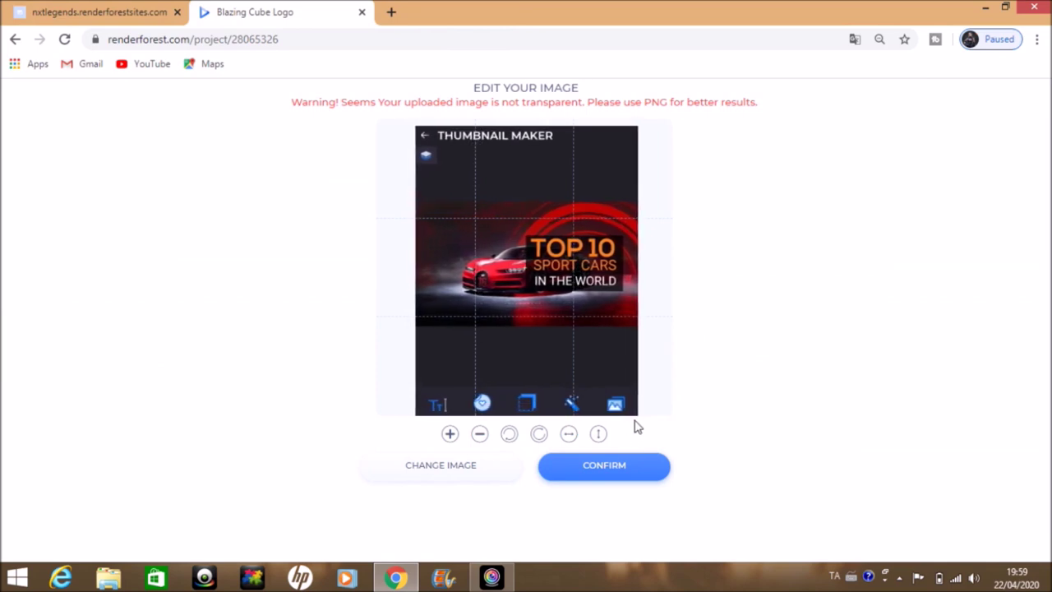
pyautogui.click(451, 434)
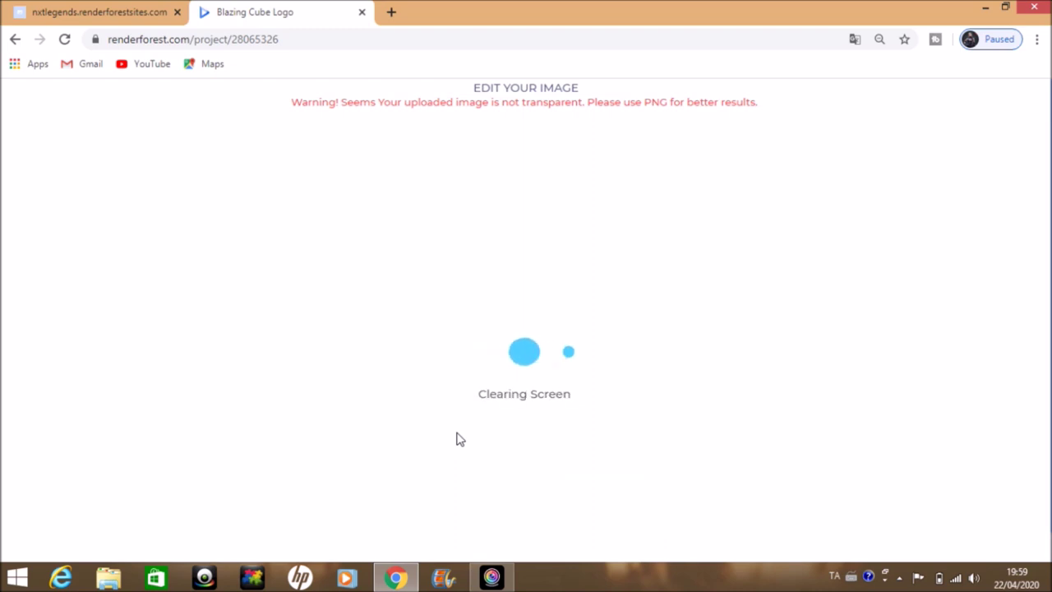
pyautogui.click(451, 434)
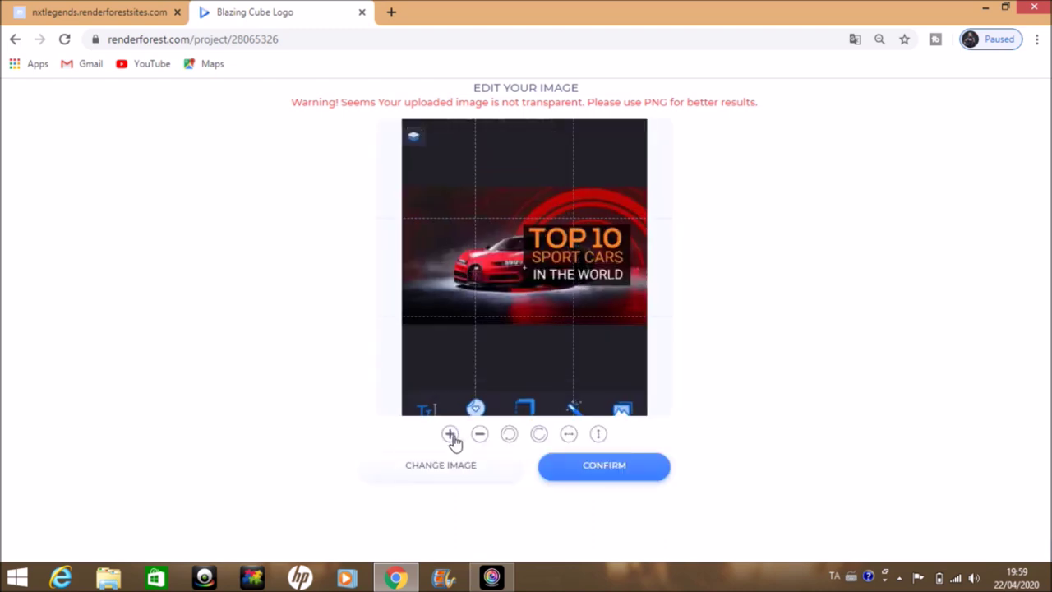
pyautogui.click(451, 434)
pyautogui.click(451, 433)
pyautogui.click(451, 435)
pyautogui.click(451, 434)
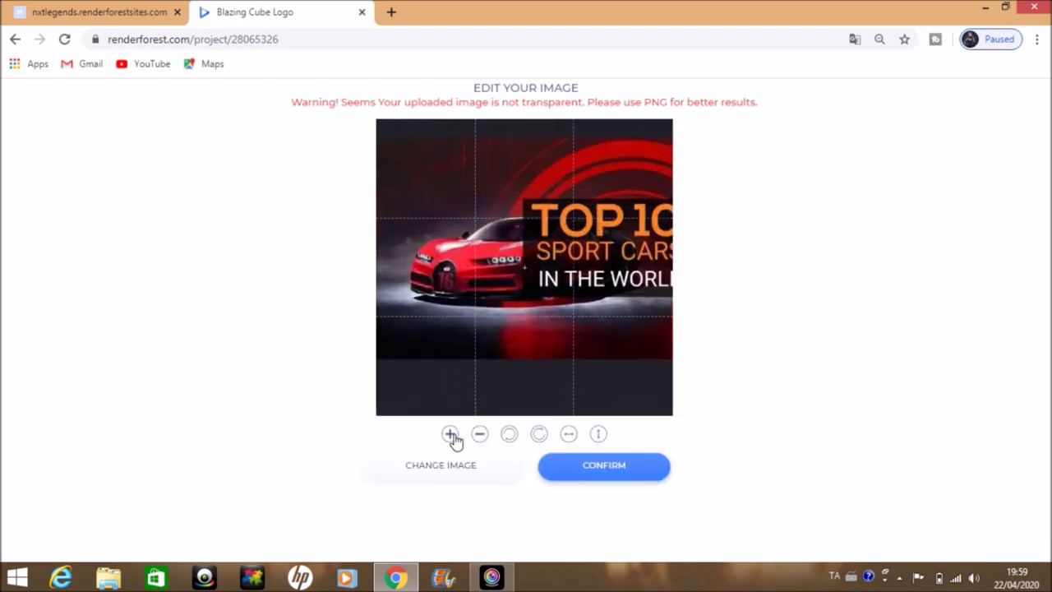
pyautogui.click(451, 435)
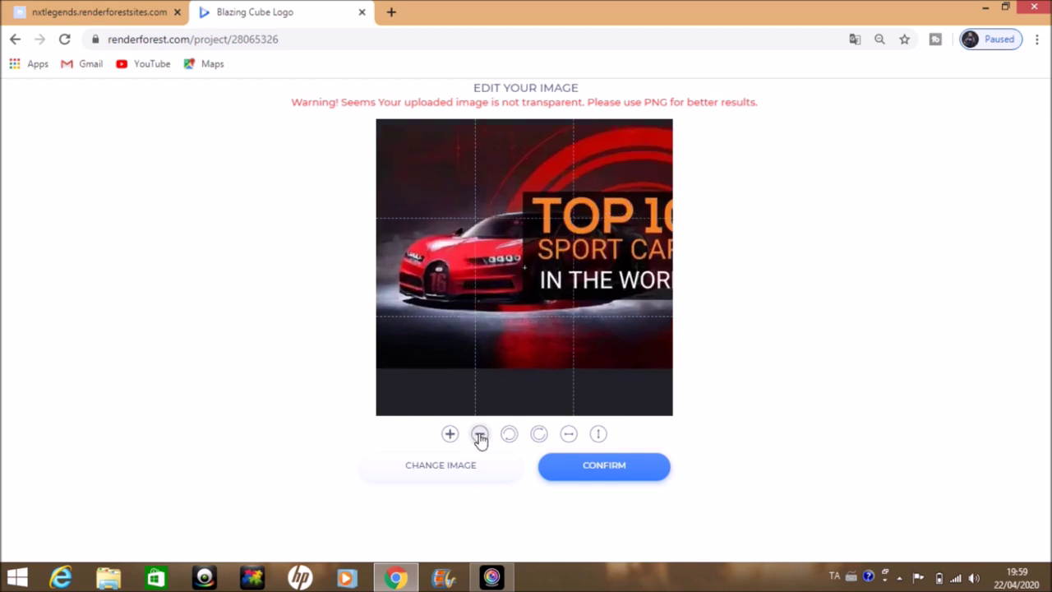
# Reposition and slightly shrink the image so the car and the TOP 10 SPORT CARS title fit the frame, and confirm the crop.
pyautogui.moveTo(599, 336); pyautogui.dragTo(565, 339)
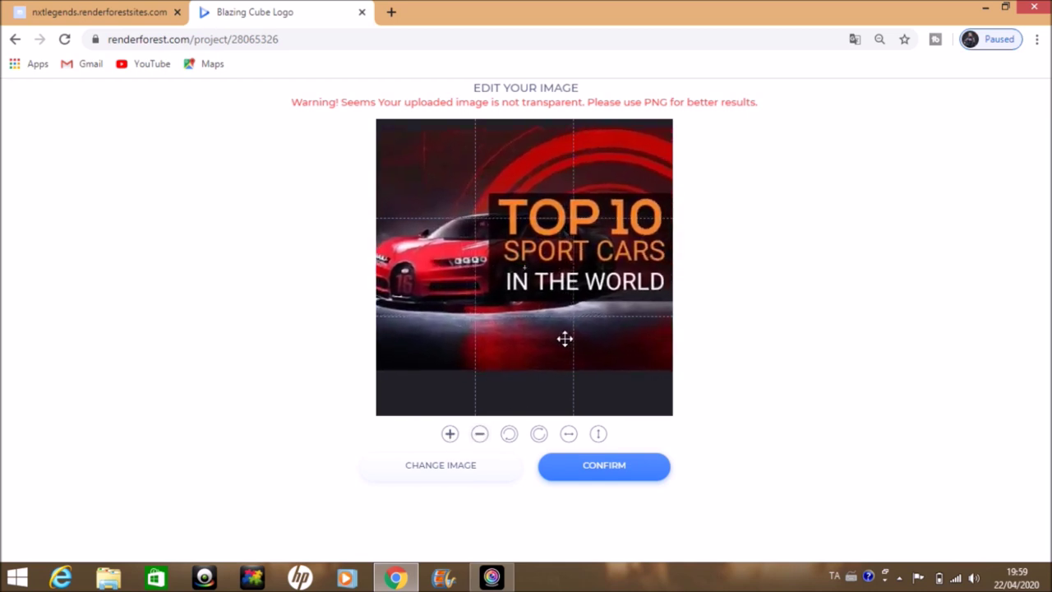
pyautogui.click(479, 435)
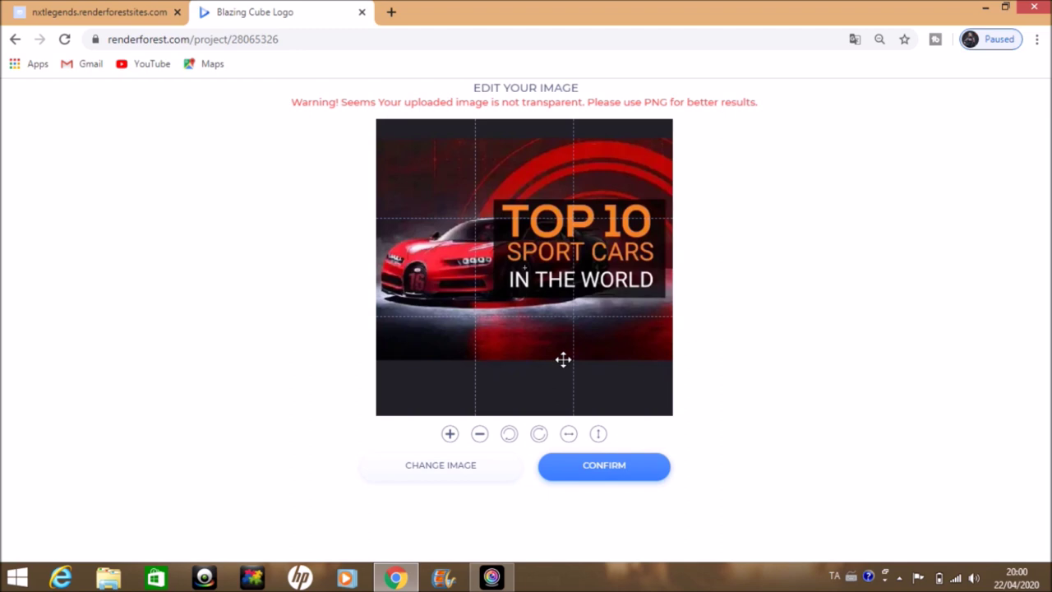
pyautogui.scroll(1, 563, 359)
pyautogui.moveTo(509, 344); pyautogui.dragTo(531, 354)
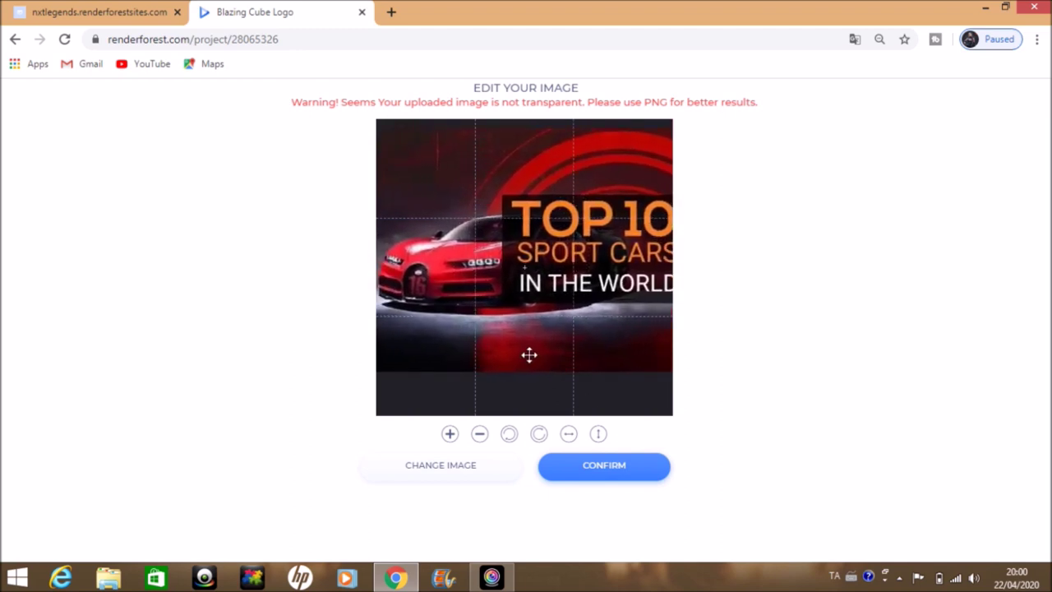
pyautogui.click(480, 433)
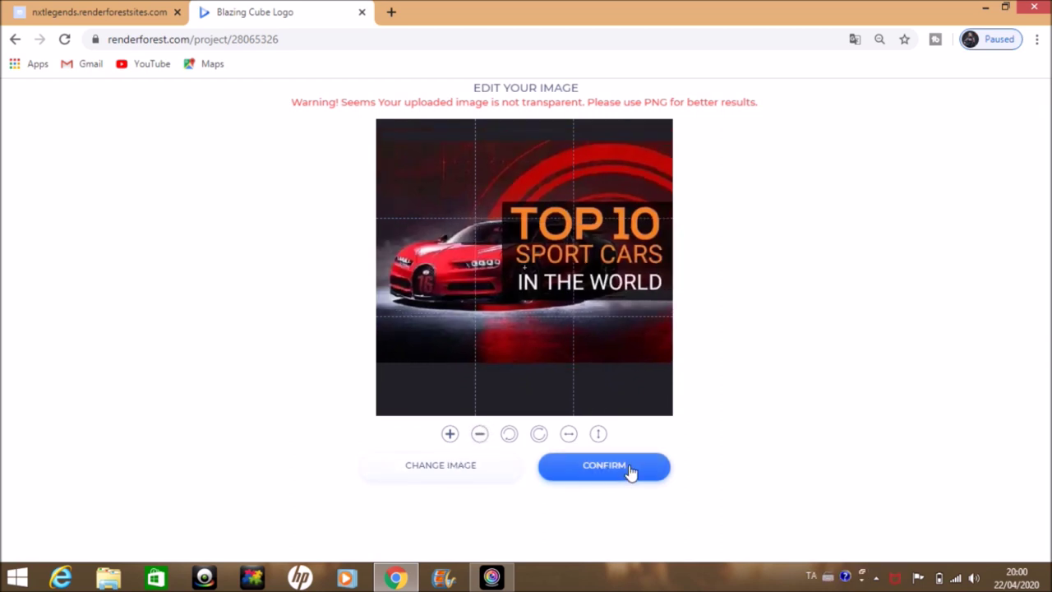
pyautogui.click(630, 472)
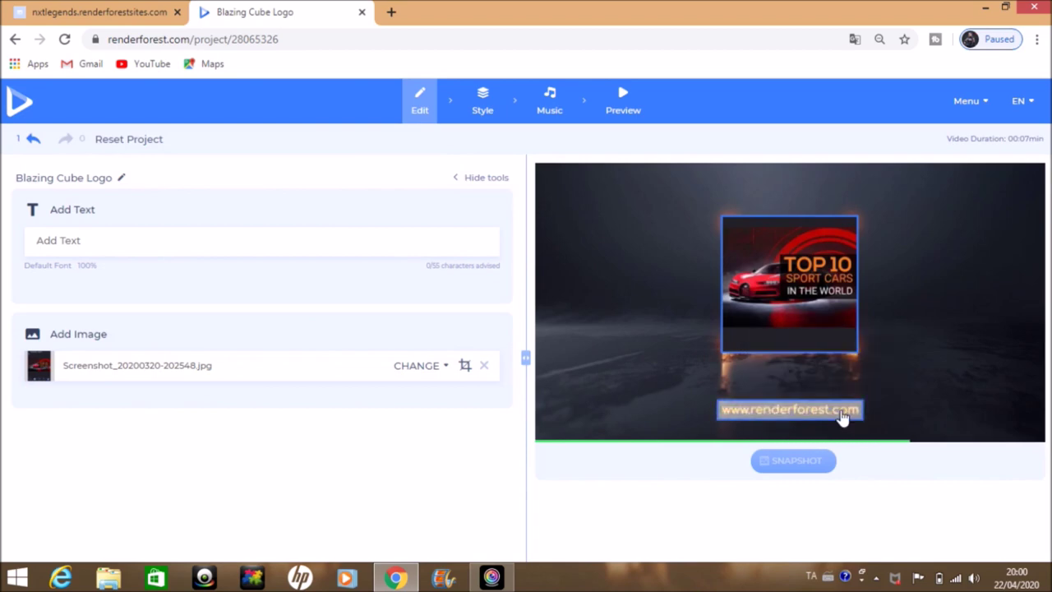
# Set the caption below the cube to "nxt legends tamil" at 98% font size and generate a snapshot of the scene.
pyautogui.click(842, 417)
pyautogui.click(505, 305)
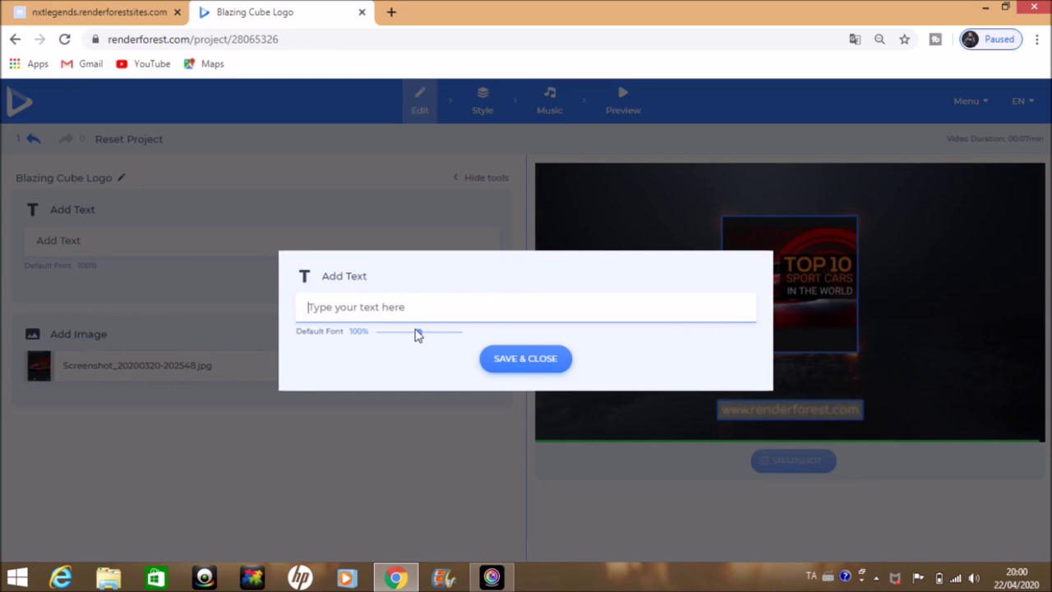
pyautogui.moveTo(417, 336); pyautogui.dragTo(436, 337)
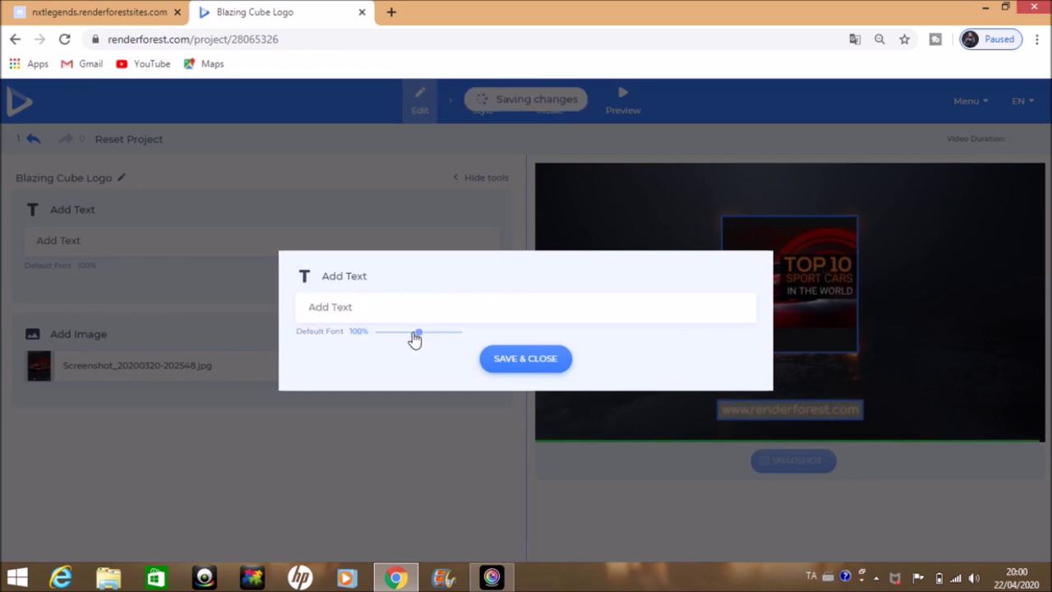
pyautogui.moveTo(419, 340); pyautogui.dragTo(420, 340)
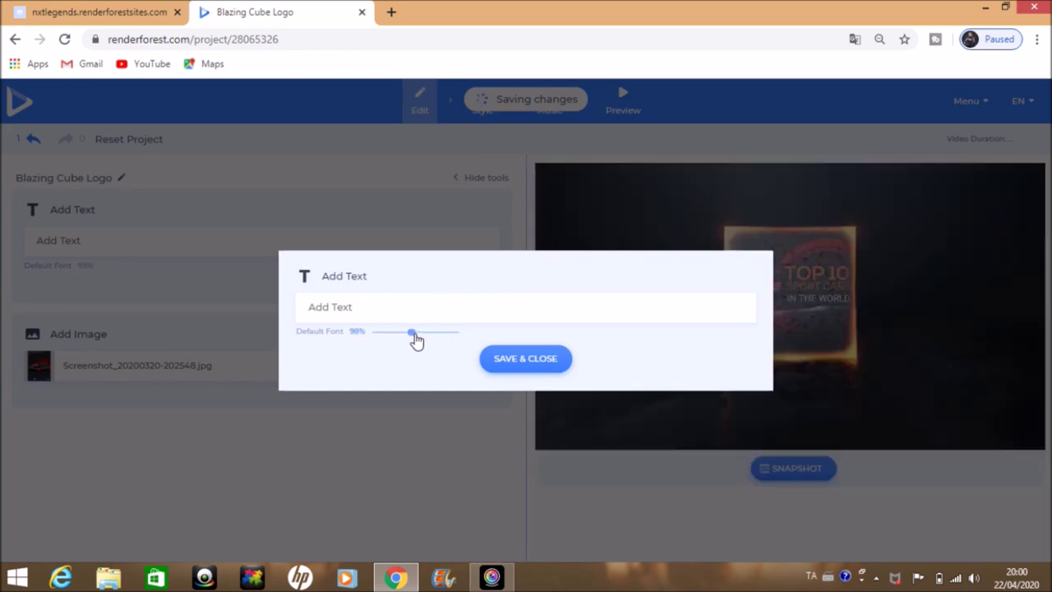
pyautogui.click(411, 304)
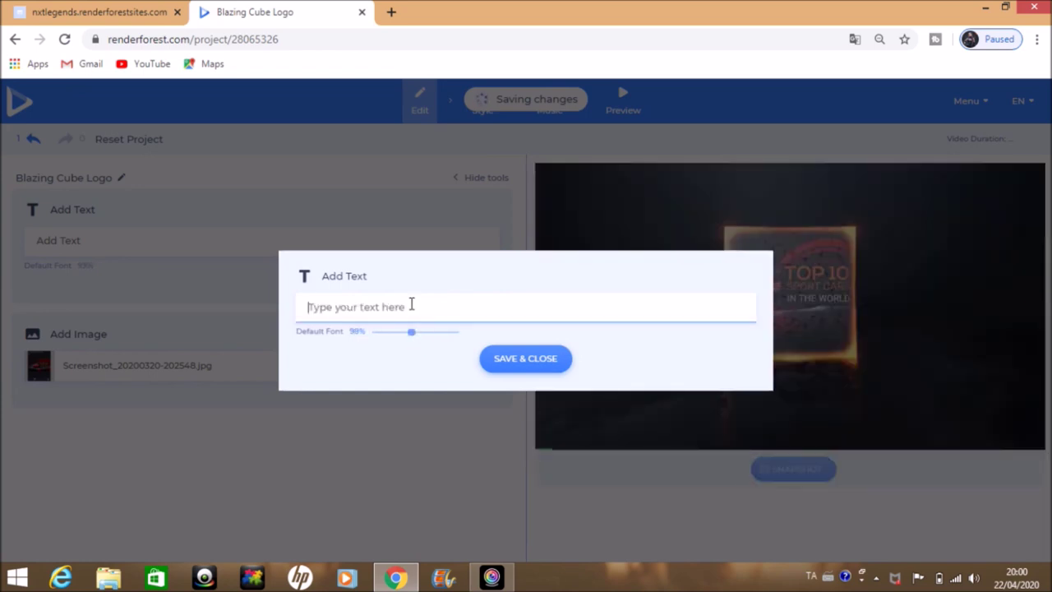
pyautogui.write('nxt legends tamil')
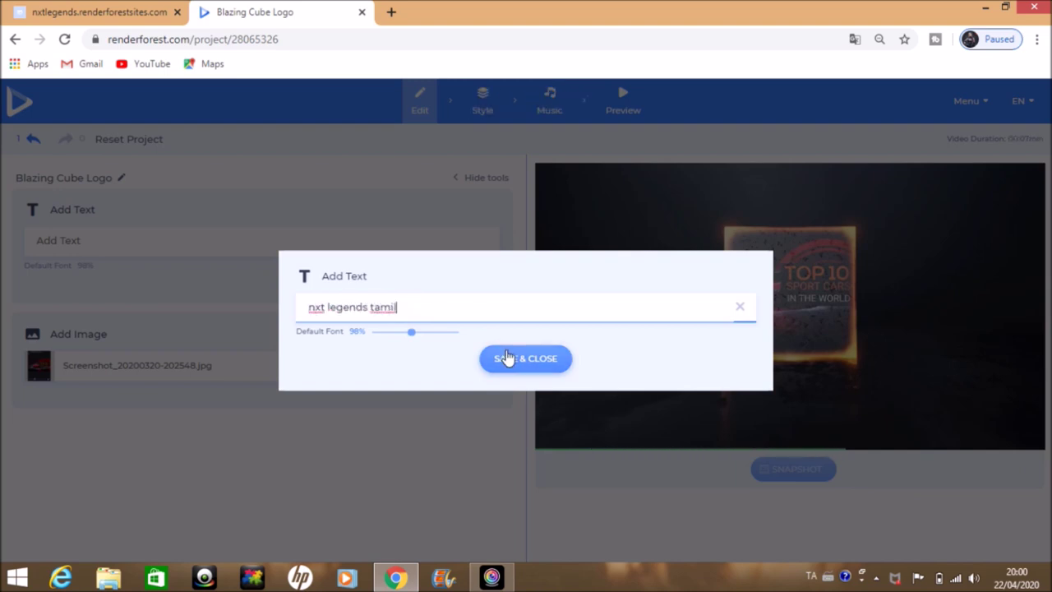
pyautogui.click(506, 357)
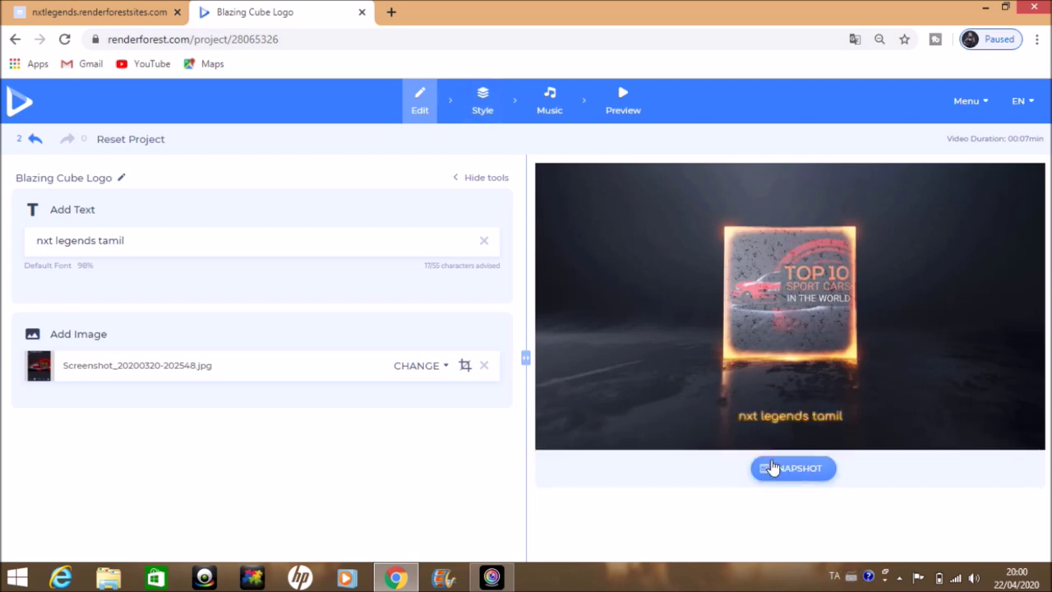
pyautogui.click(775, 470)
pyautogui.click(775, 470)
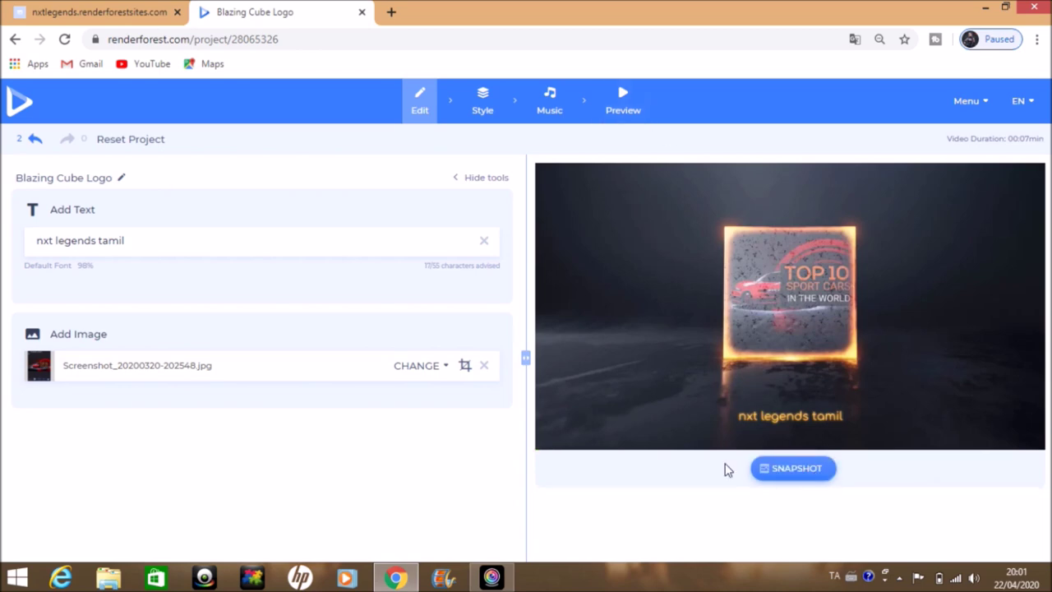
# Proceed to the project's preview stage and start rendering the Blazing Cube Logo video as a free preview.
pyautogui.click(618, 110)
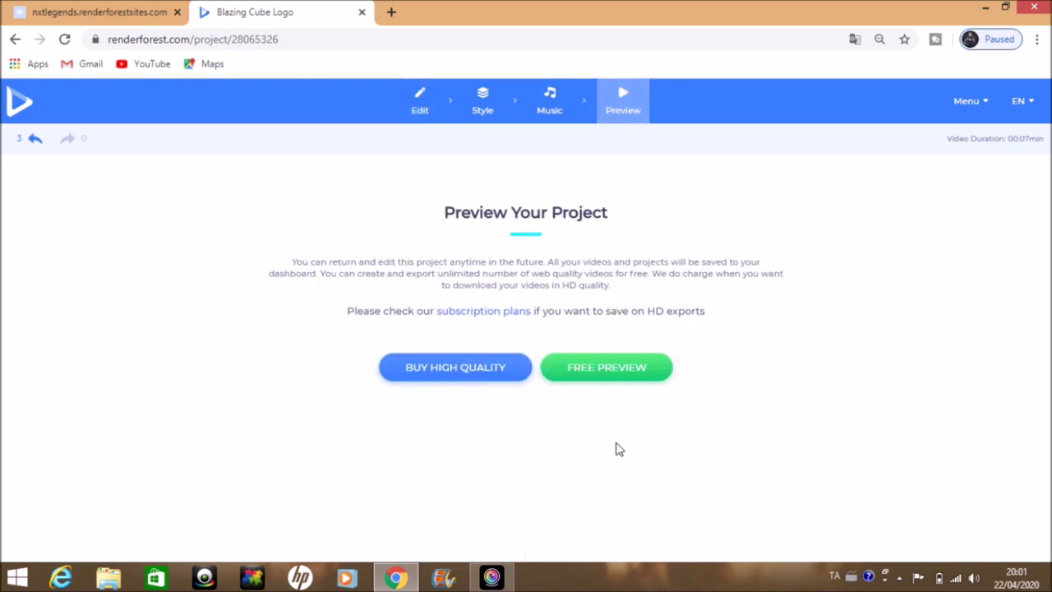
pyautogui.click(591, 367)
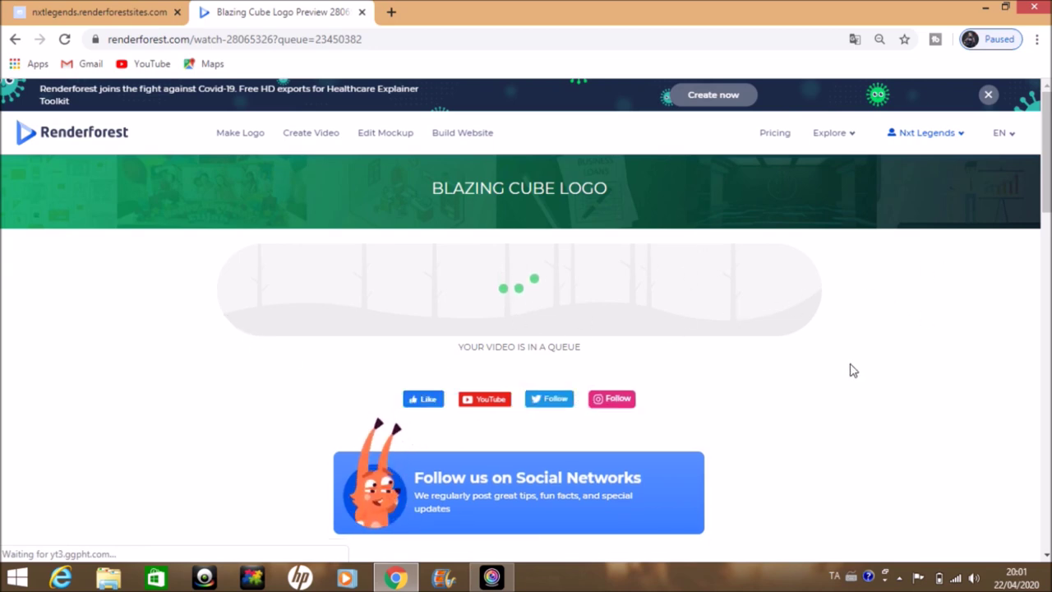
# Look through the inspiration videos and the footer of the export page while the video is queued.
pyautogui.scroll(-1, 852, 370)
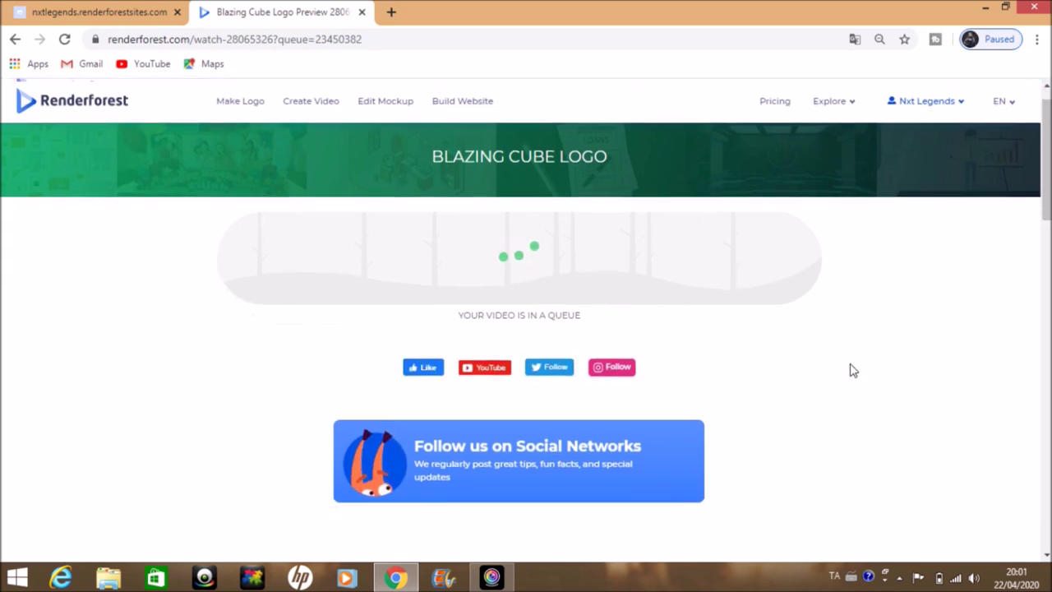
pyautogui.scroll(-10, 852, 370)
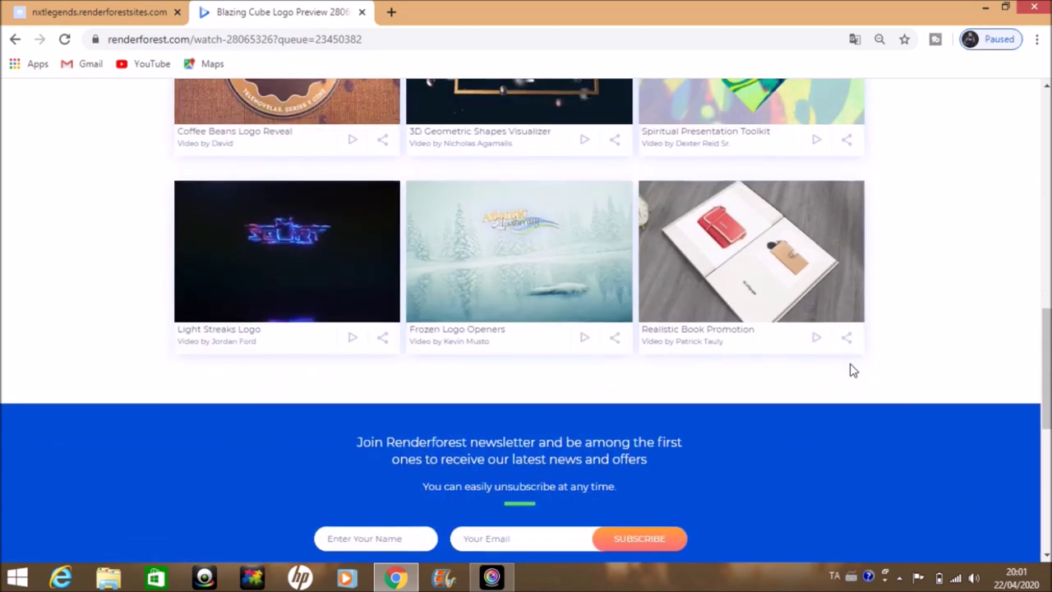
pyautogui.scroll(-6, 852, 370)
pyautogui.scroll(5, 851, 369)
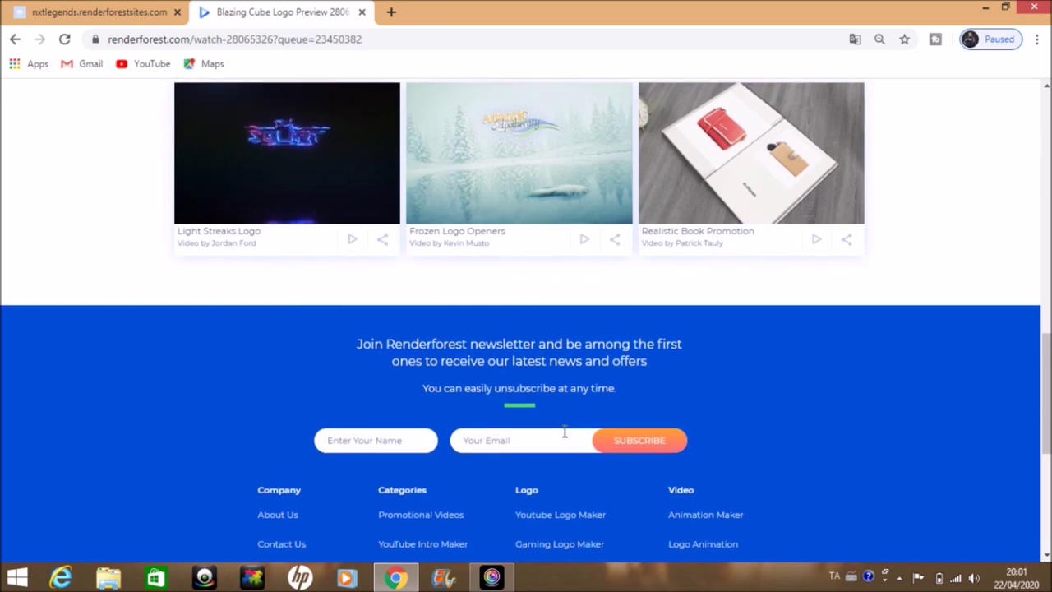
pyautogui.scroll(10, 563, 443)
pyautogui.scroll(1, 564, 437)
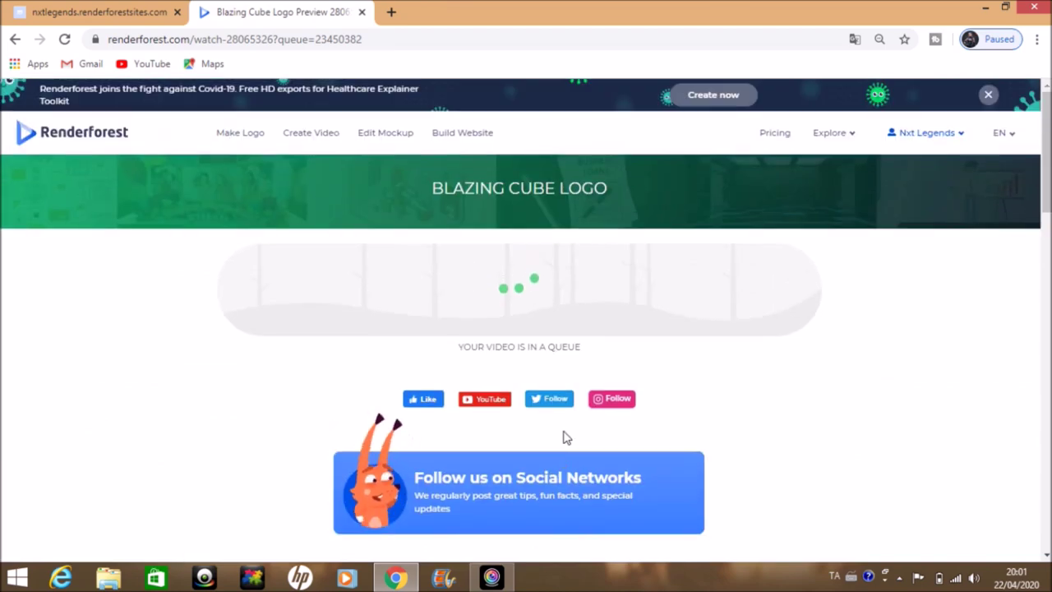
pyautogui.scroll(-4, 563, 437)
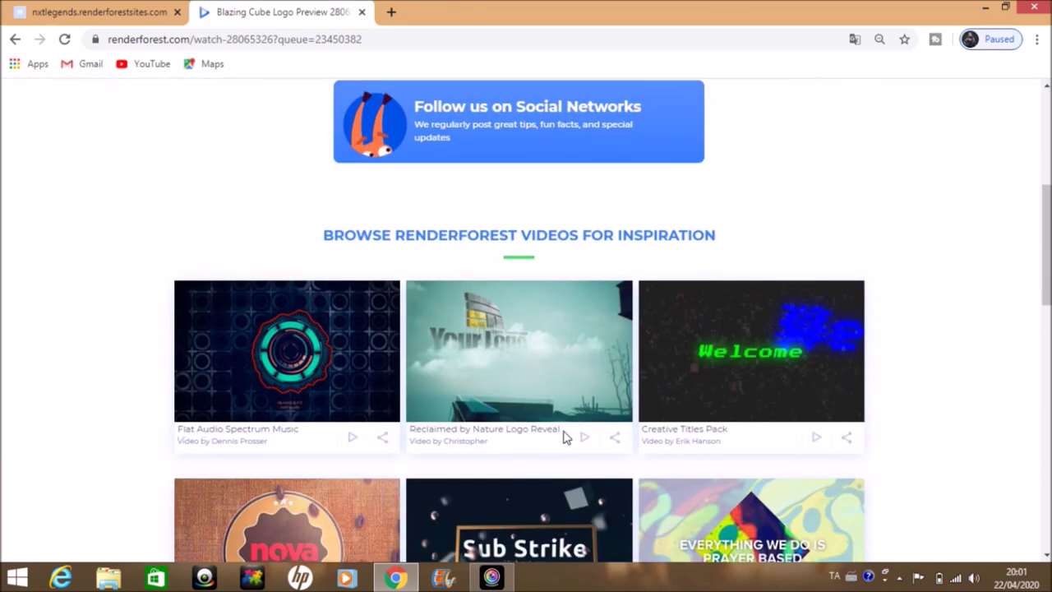
pyautogui.scroll(-5, 563, 437)
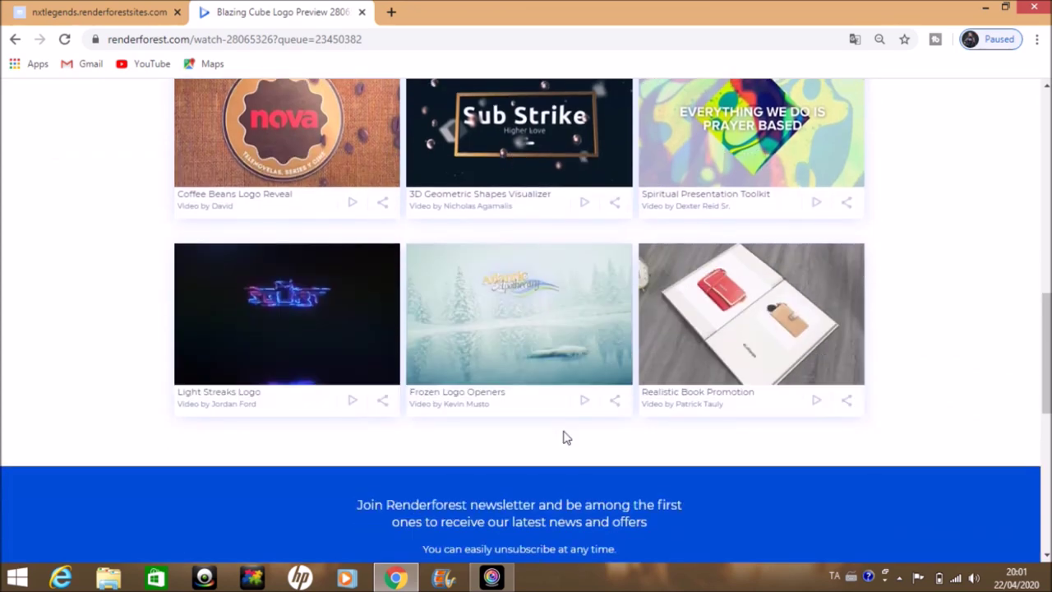
pyautogui.scroll(9, 564, 437)
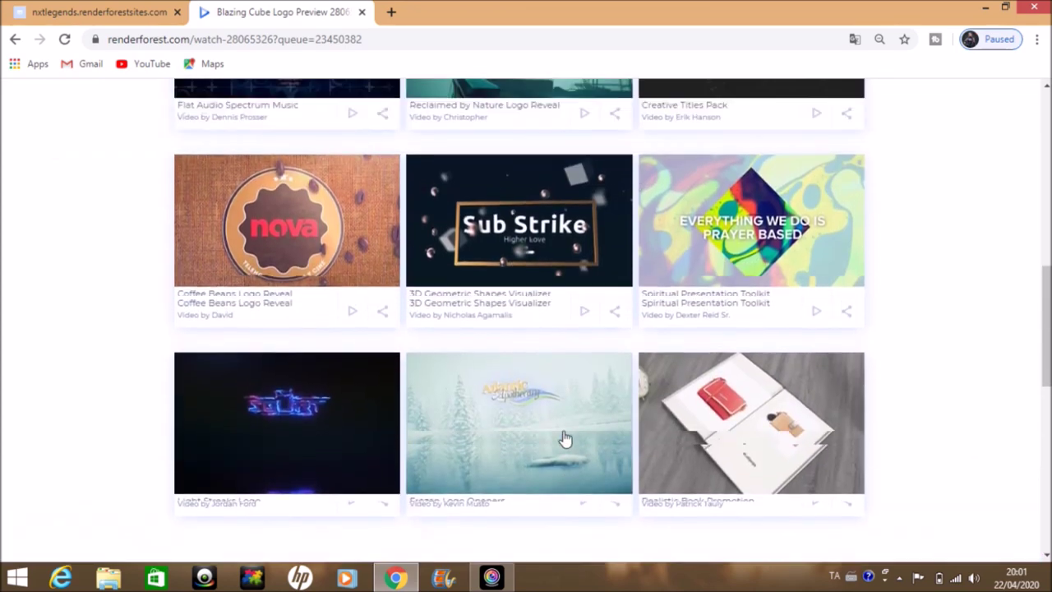
pyautogui.scroll(1, 564, 437)
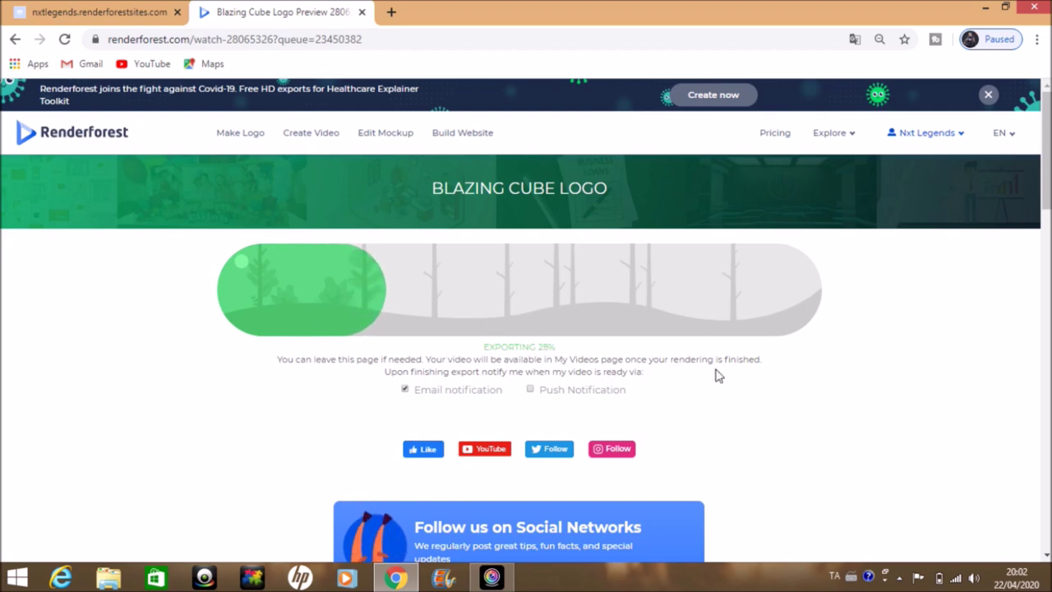
# Disable the email notification for the finished export, confirm, and switch it back on.
pyautogui.click(405, 389)
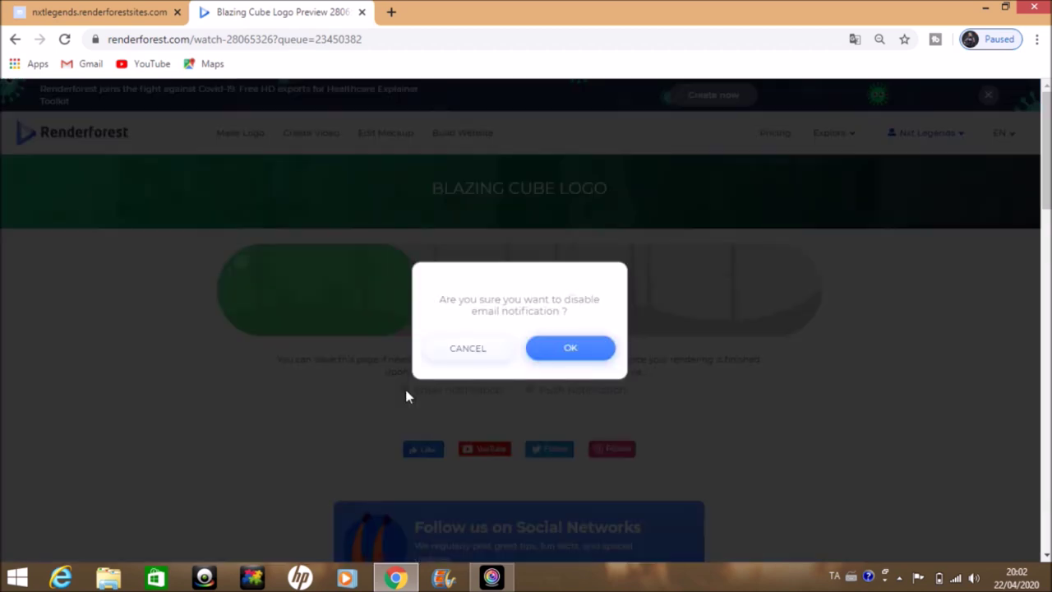
pyautogui.click(548, 351)
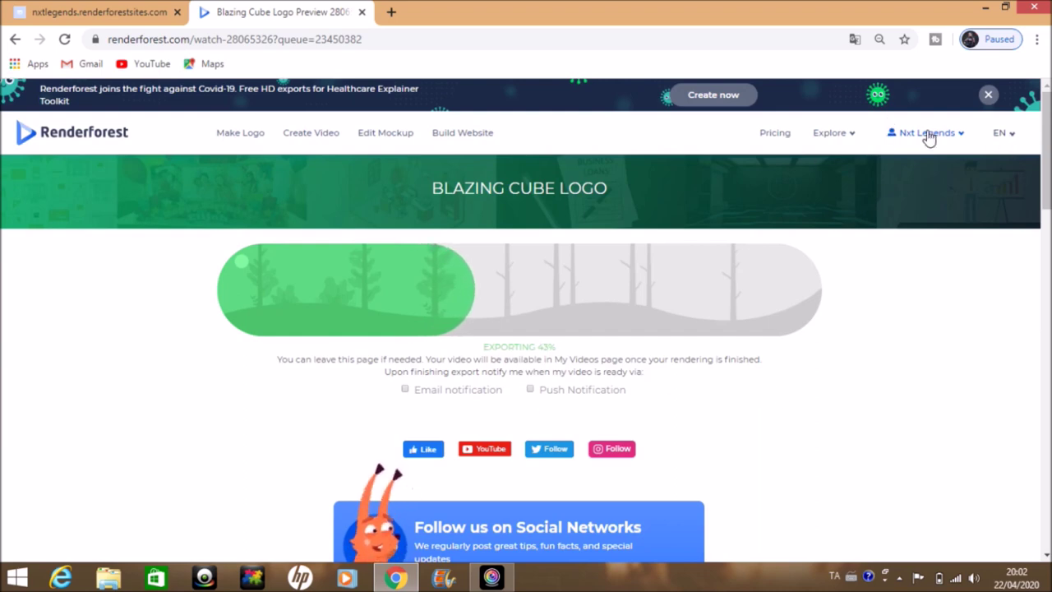
pyautogui.click(404, 389)
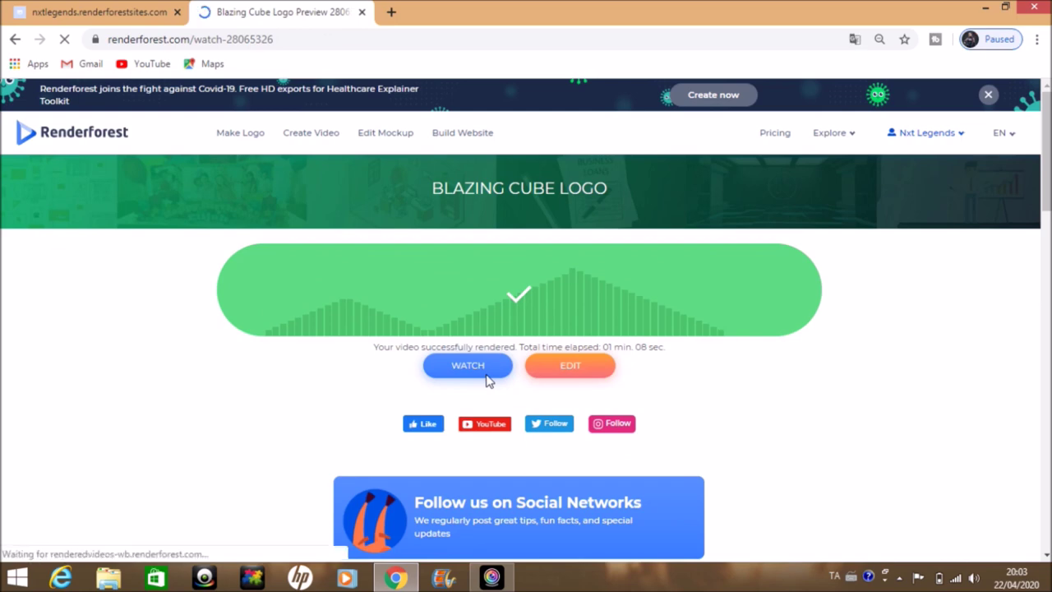
# Open the rendered Blazing Cube Logo video, set the system volume to 0, and play the video through.
pyautogui.click(468, 367)
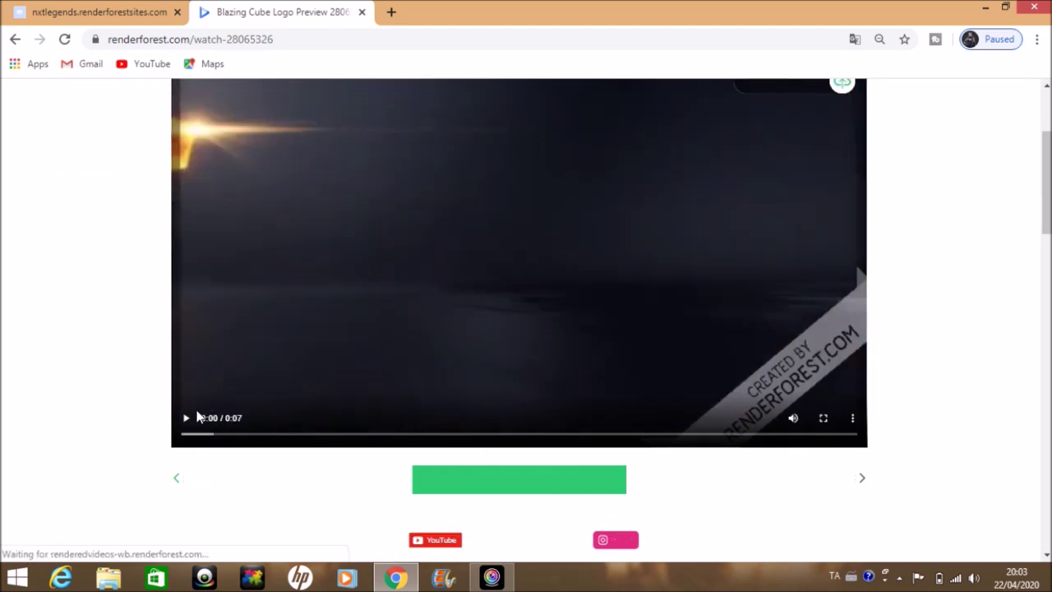
pyautogui.press('XF86AudioRaiseVolume')
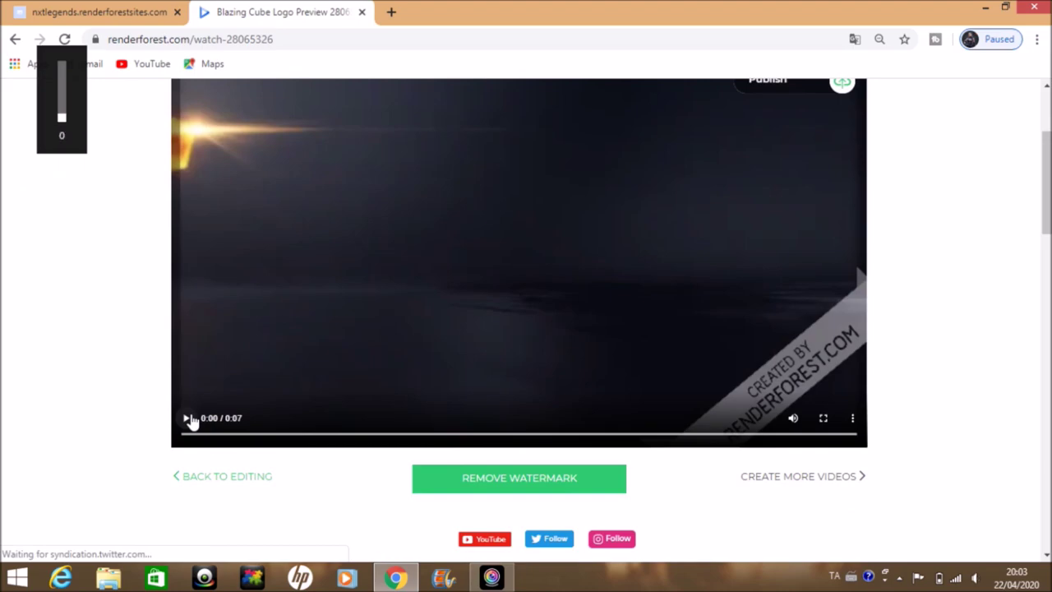
pyautogui.click(188, 418)
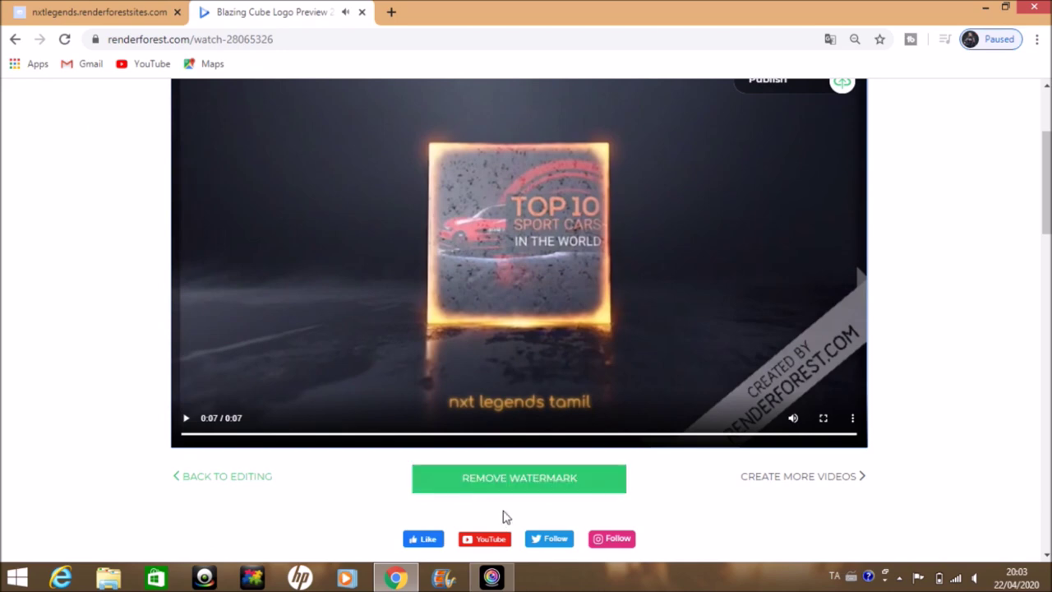
pyautogui.moveTo(486, 541)
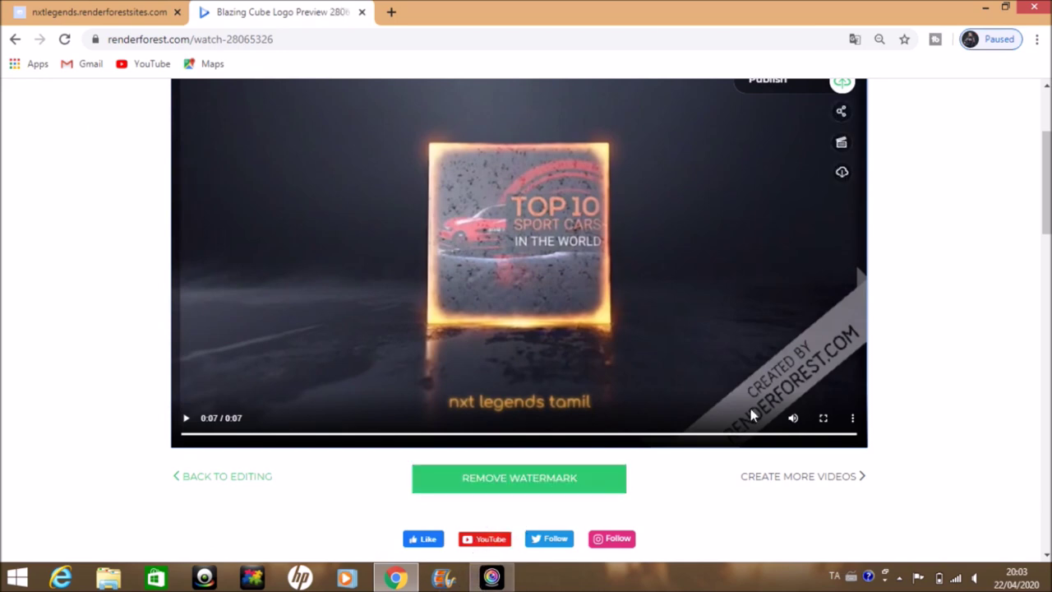
# Download the rendered video as output_free.mp4, play the downloaded file, and close the media player.
pyautogui.click(851, 421)
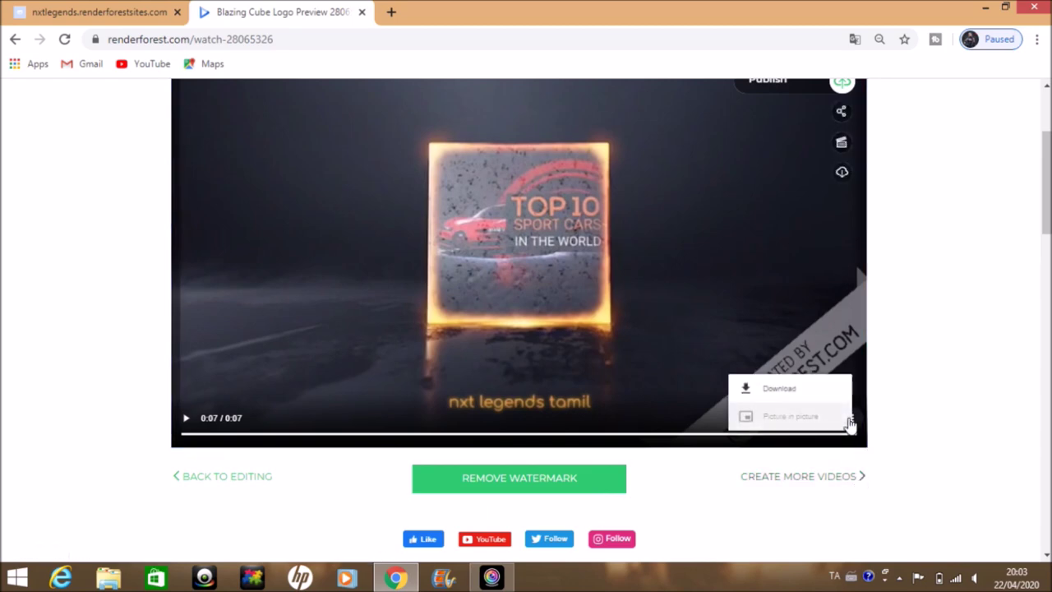
pyautogui.click(948, 364)
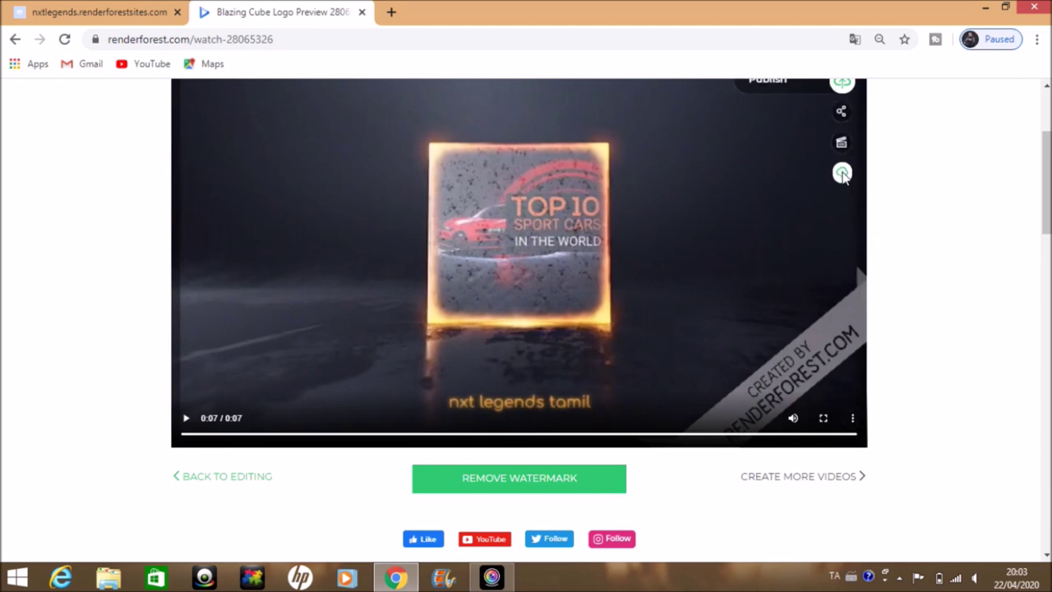
pyautogui.click(852, 419)
pyautogui.click(822, 396)
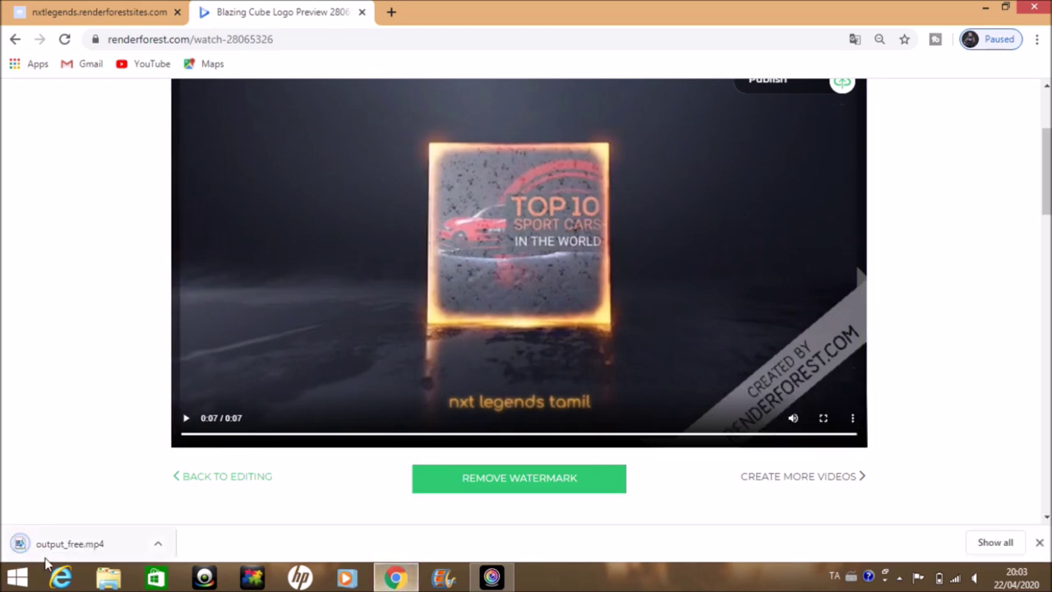
pyautogui.click(51, 549)
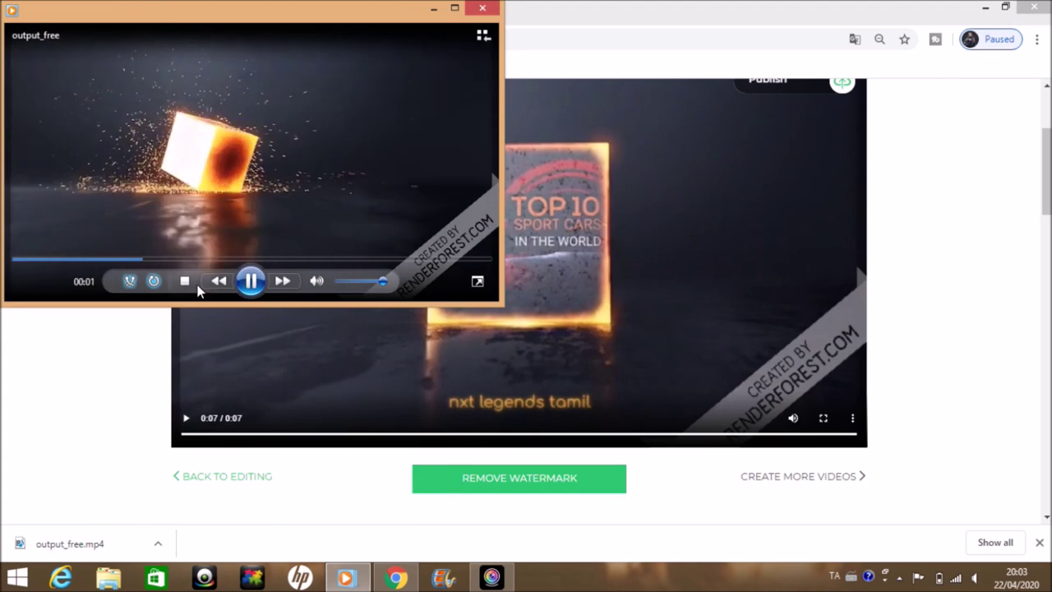
pyautogui.click(482, 7)
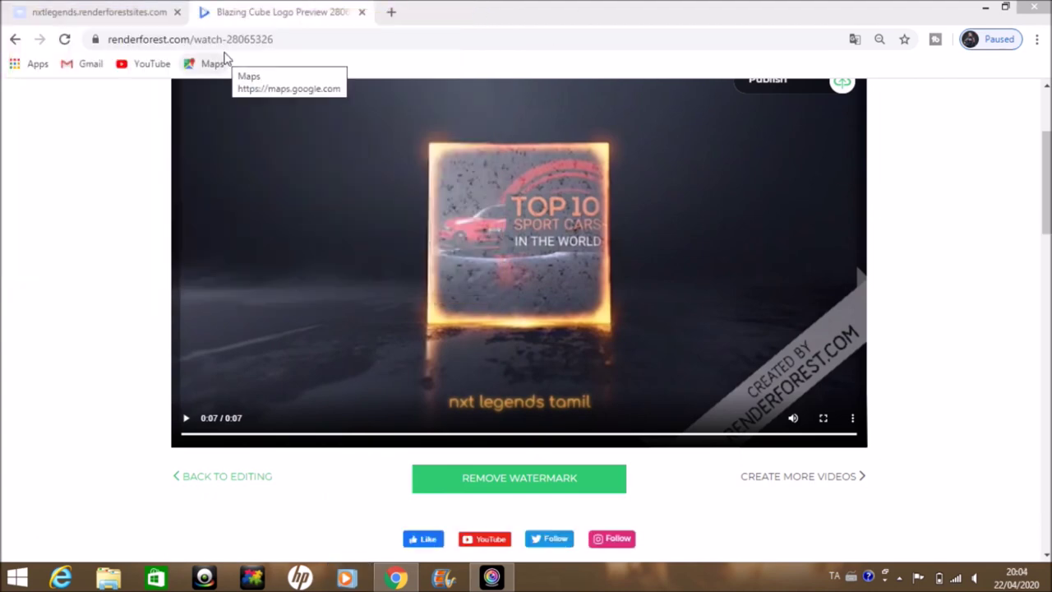
# Close the video preview page and open renderforest.com in a new tab.
pyautogui.click(362, 12)
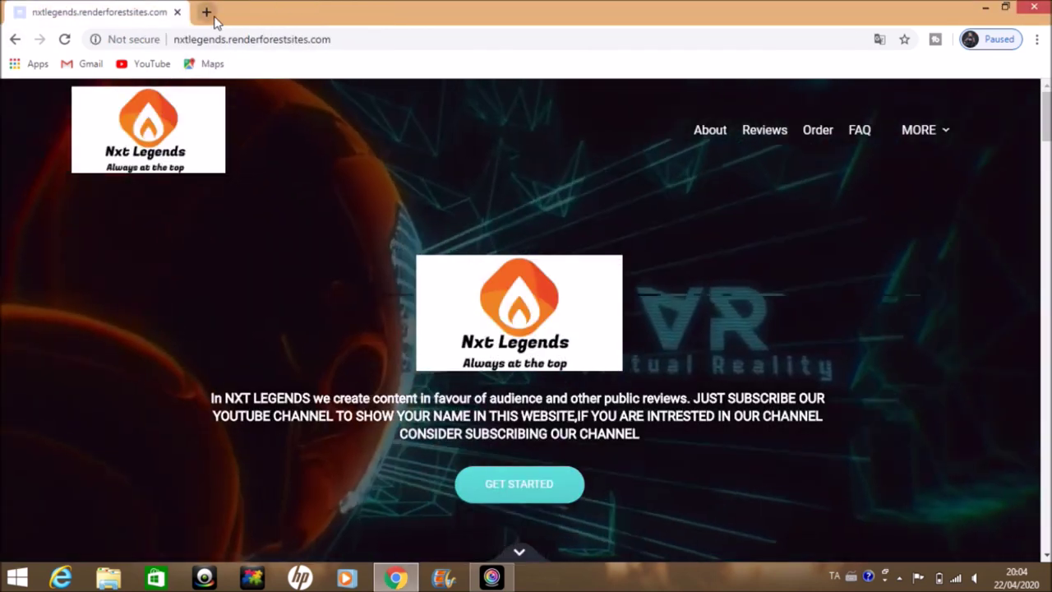
pyautogui.click(206, 12)
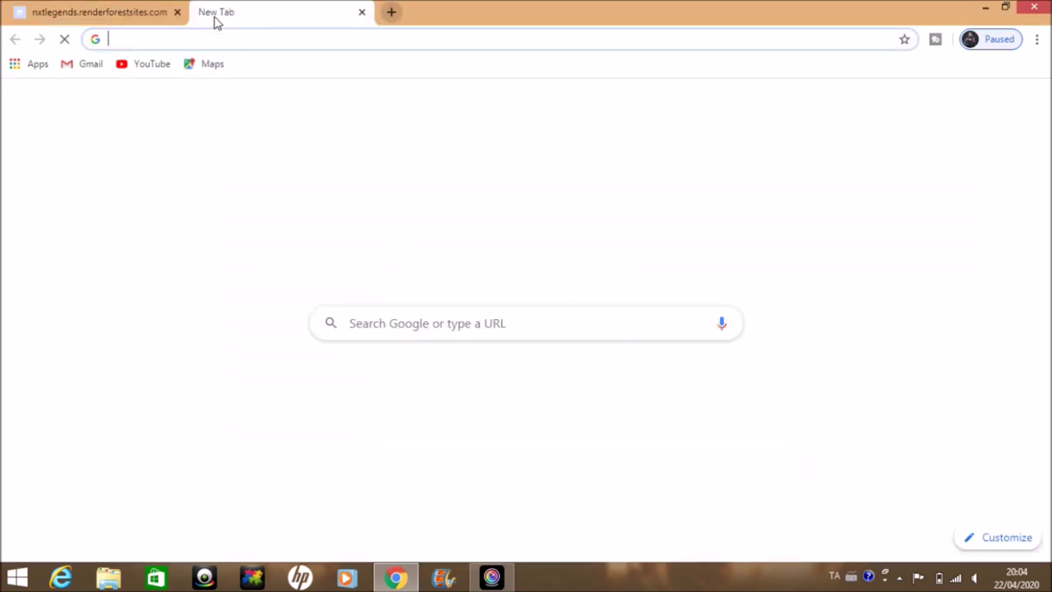
pyautogui.write('rend')
pyautogui.press('Return')
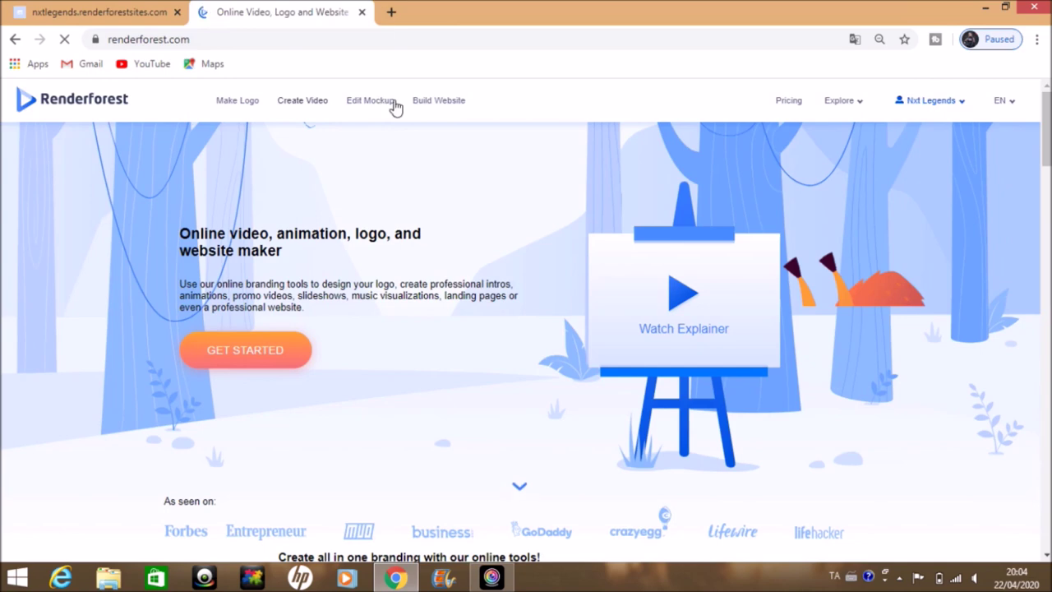
# Start creating a new site with the website builder and open its template gallery.
pyautogui.click(426, 111)
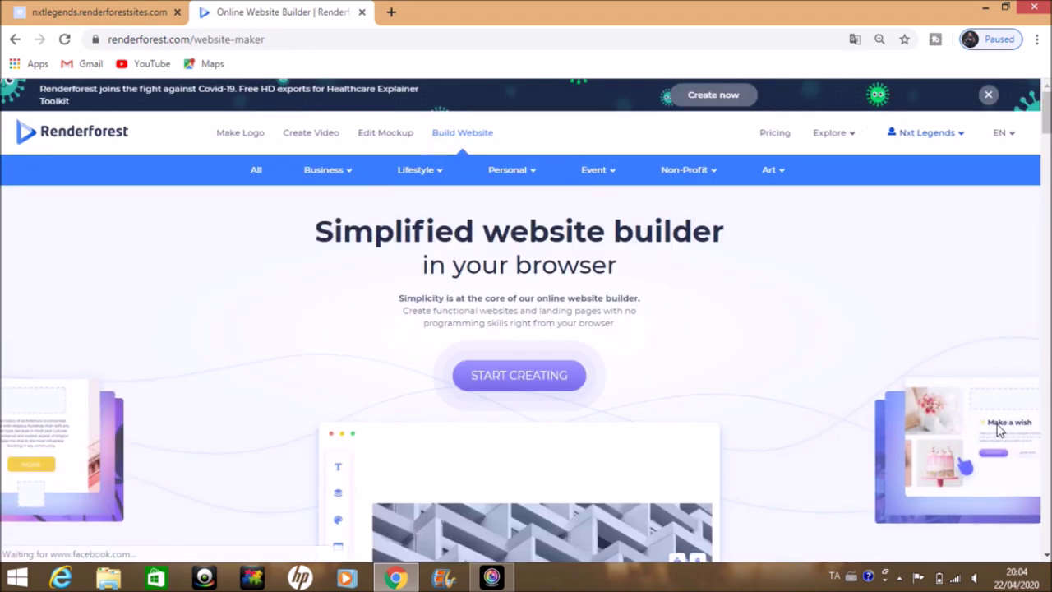
pyautogui.click(541, 374)
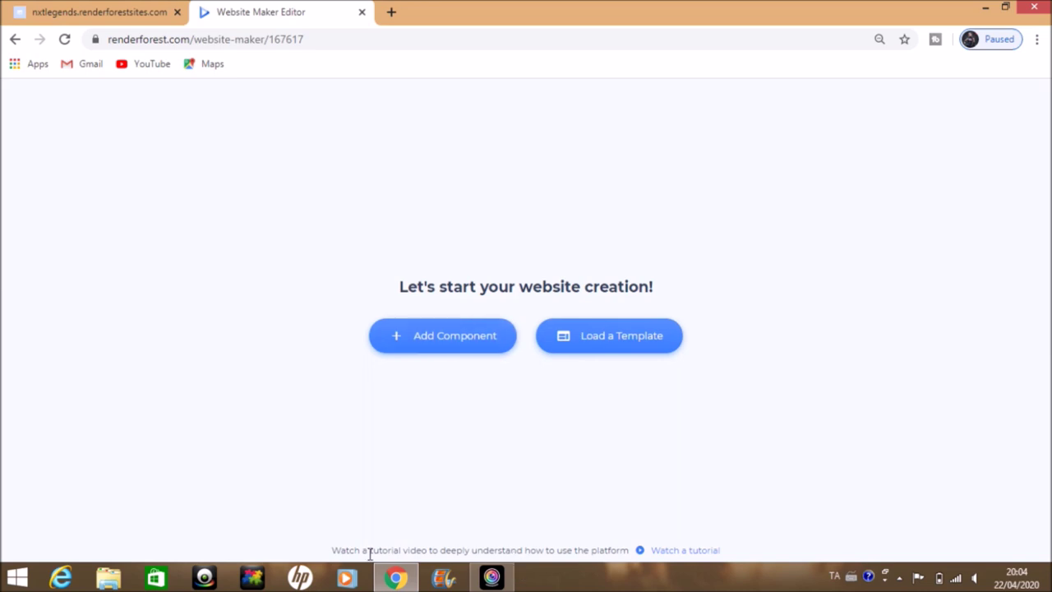
pyautogui.click(627, 351)
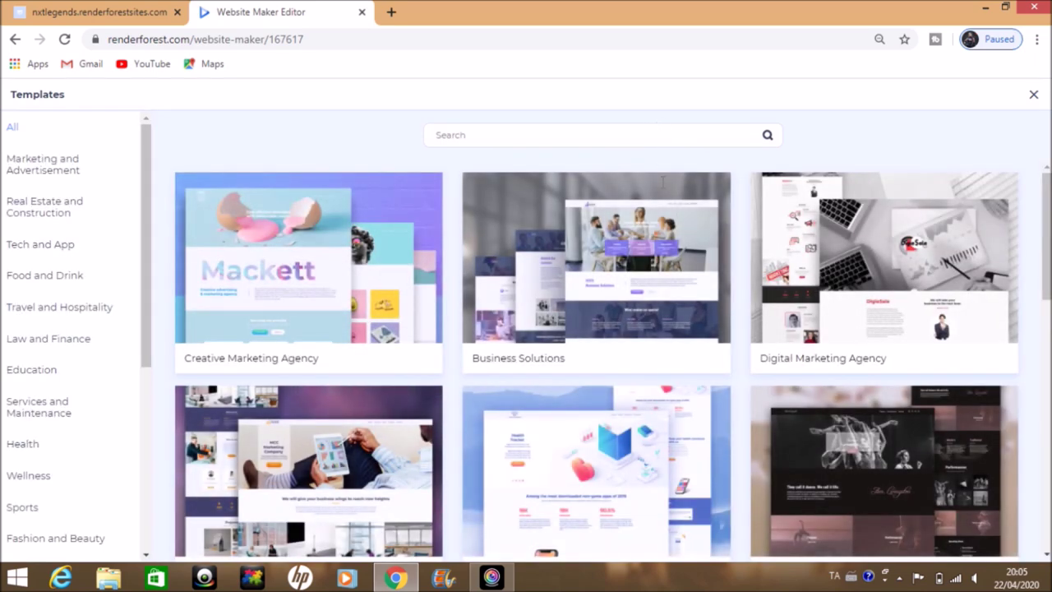
# Search the website templates for "gami" and clear the search.
pyautogui.moveTo(649, 196)
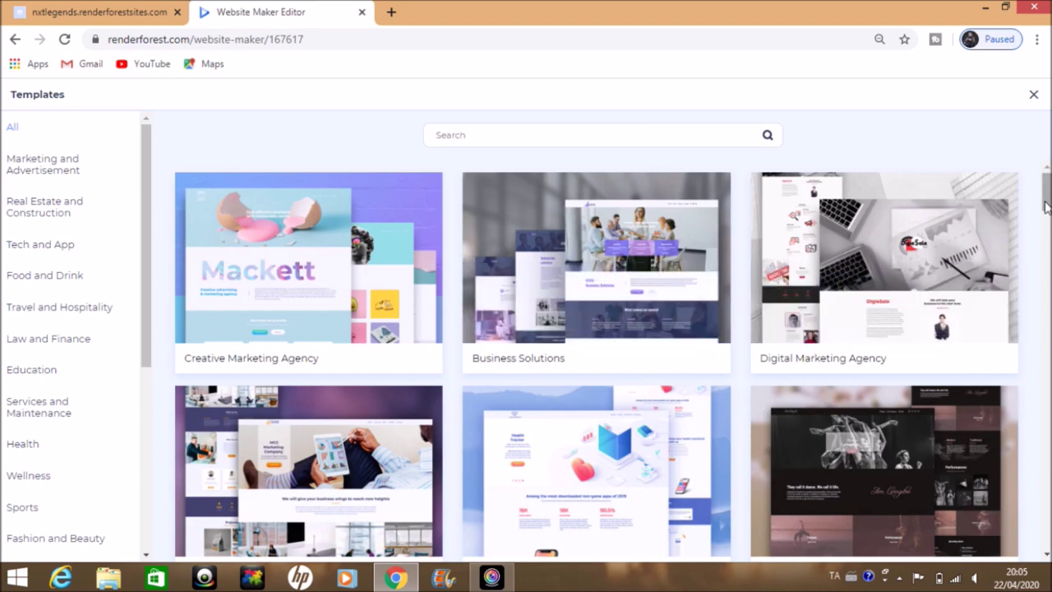
pyautogui.scroll(-1, 1047, 205)
pyautogui.moveTo(1048, 231); pyautogui.dragTo(710, 164)
pyautogui.click(644, 141)
pyautogui.write('gami')
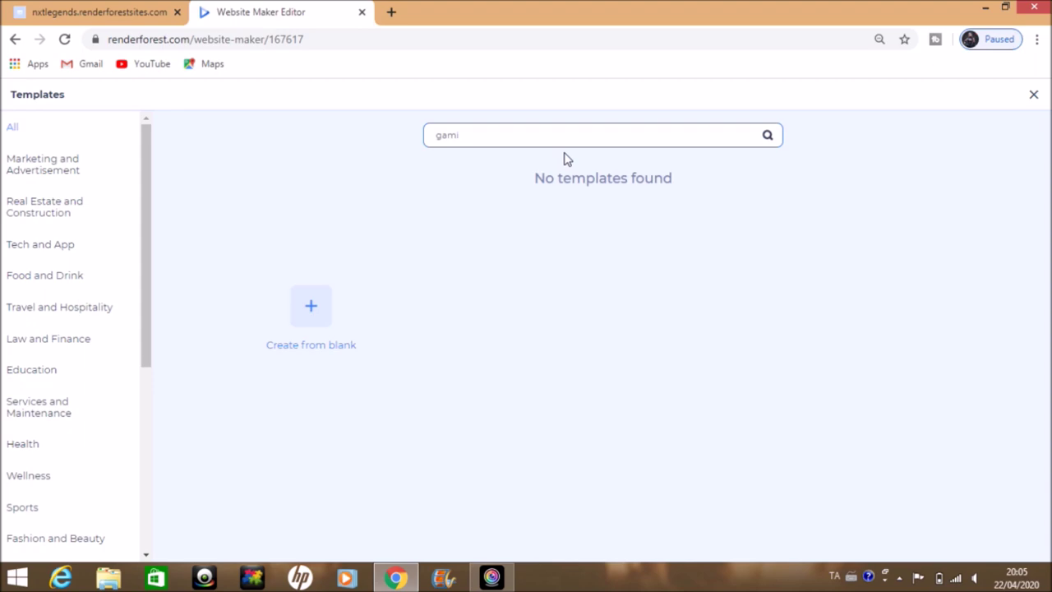
pyautogui.press('BackSpace')
pyautogui.press('BackSpace')
pyautogui.press('BackSpace')
pyautogui.press('BackSpace')
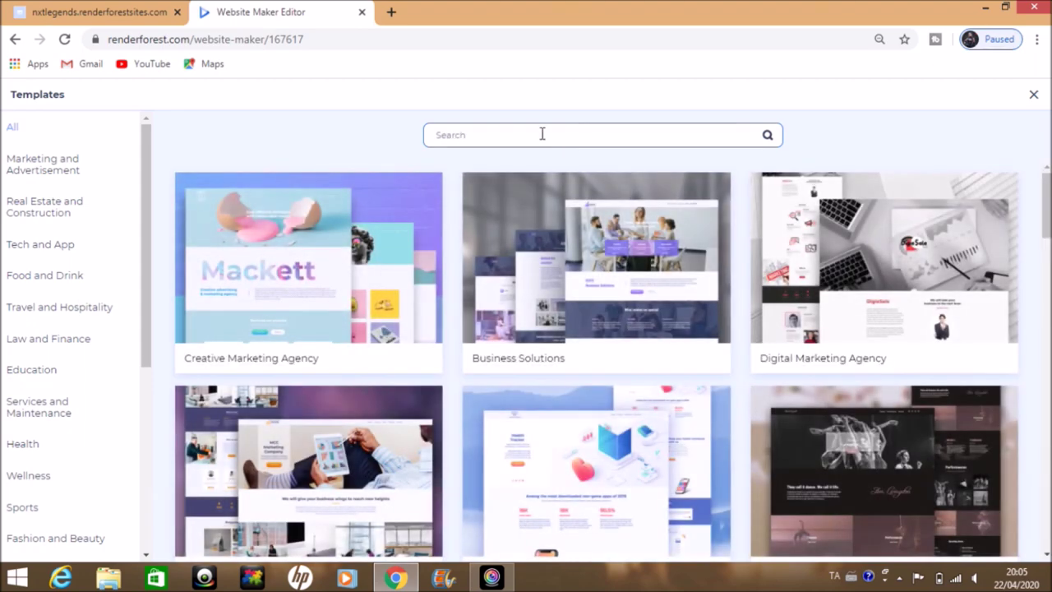
# Search the website templates for "tech", shorten the term to "tec", and clear the search.
pyautogui.write('tech')
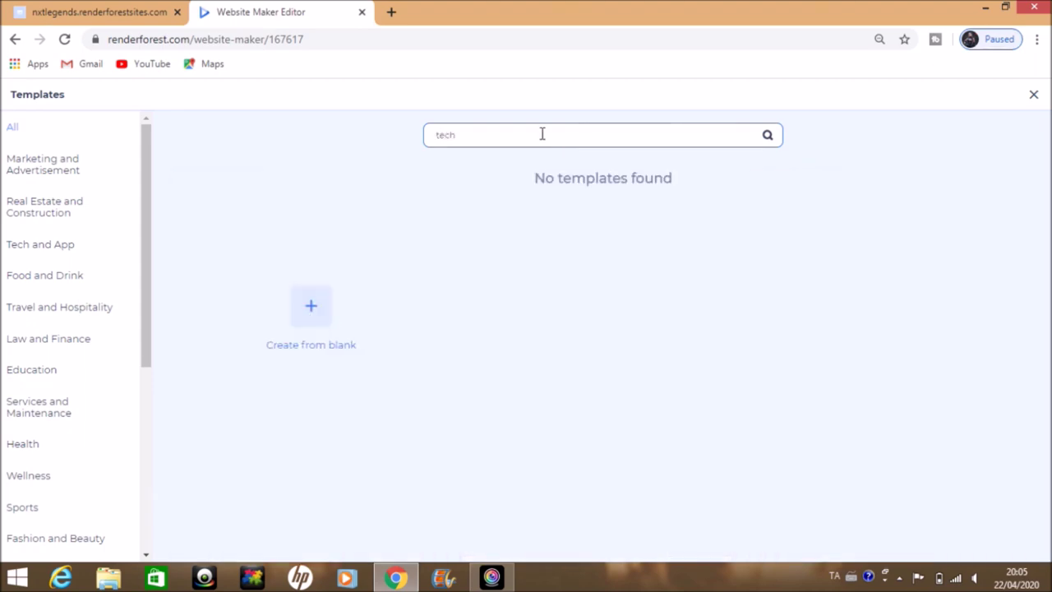
pyautogui.press('BackSpace')
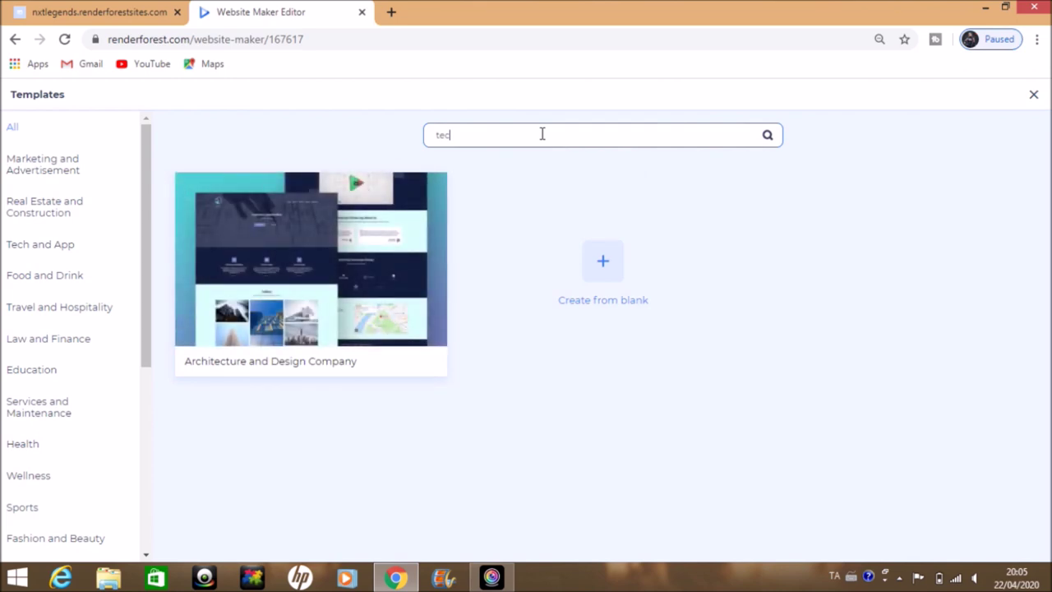
pyautogui.press('BackSpace')
pyautogui.press('BackSpace')
pyautogui.press('BackSpace')
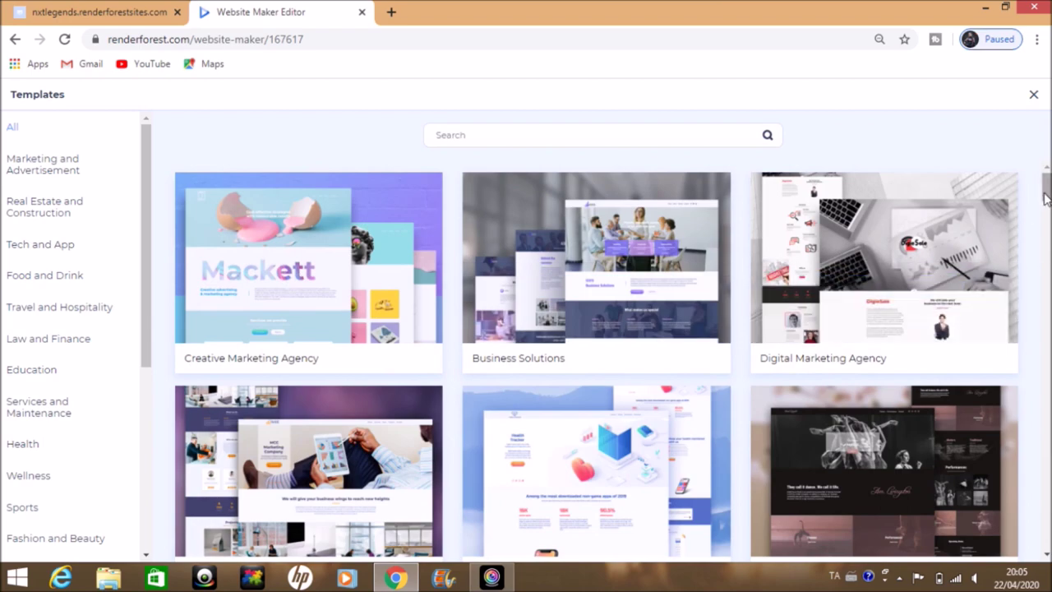
# Choose the Design and Branding Conference template for the new website.
pyautogui.scroll(-8, 1026, 216)
pyautogui.scroll(5, 1026, 215)
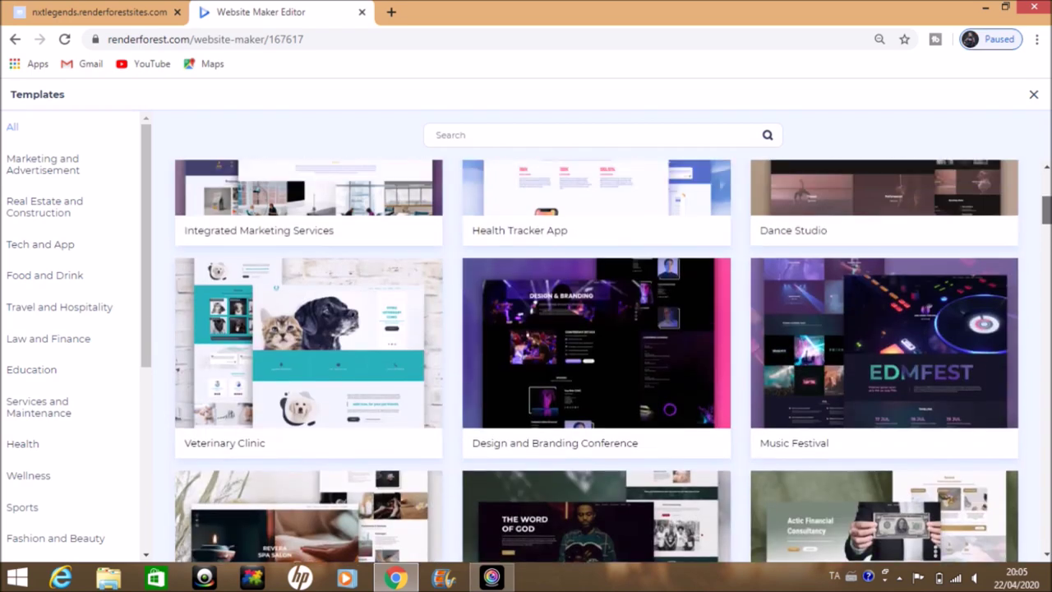
pyautogui.scroll(1, 854, 271)
pyautogui.moveTo(678, 396)
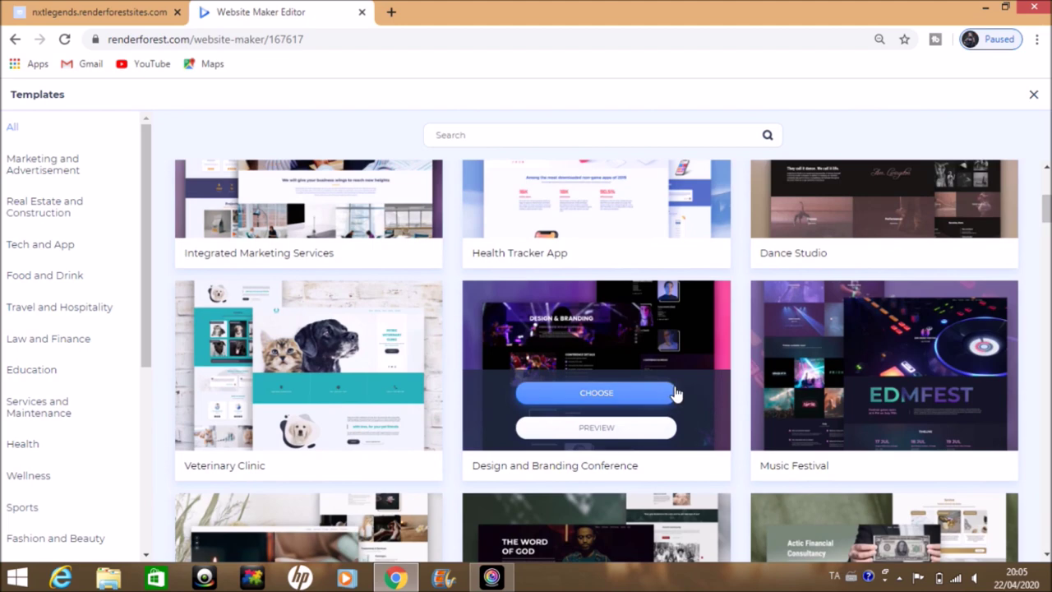
pyautogui.click(676, 394)
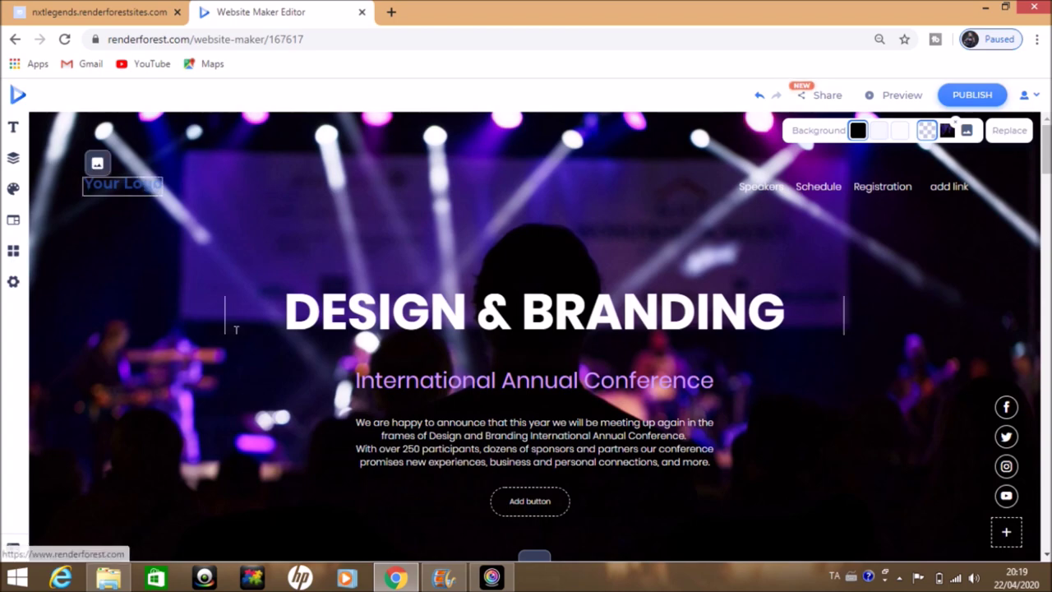
# Look through the template's page sections from the header down to the registration form and footer.
pyautogui.scroll(-3, 140, 393)
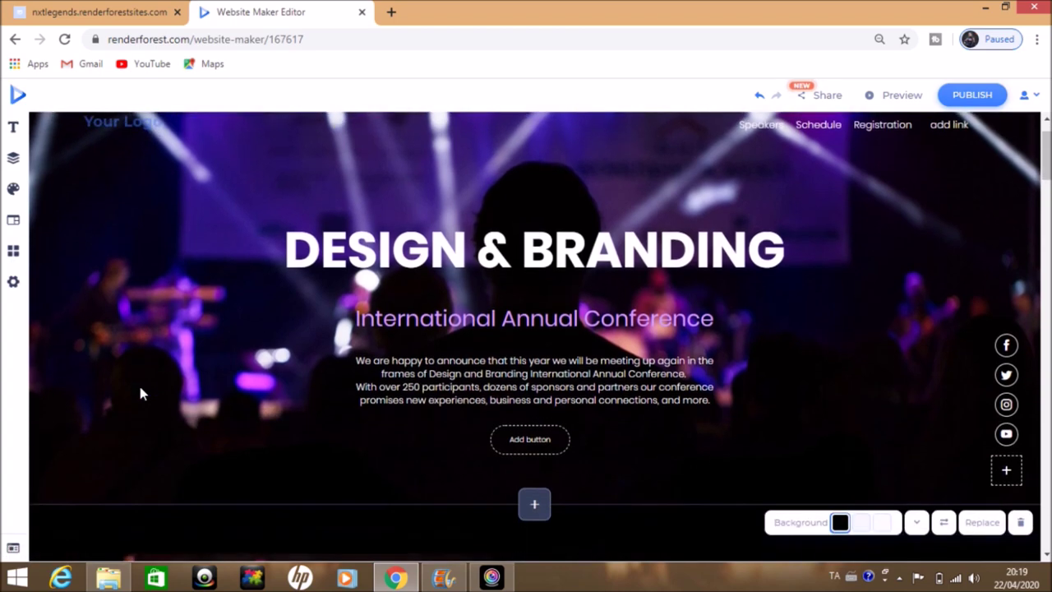
pyautogui.scroll(-15, 140, 392)
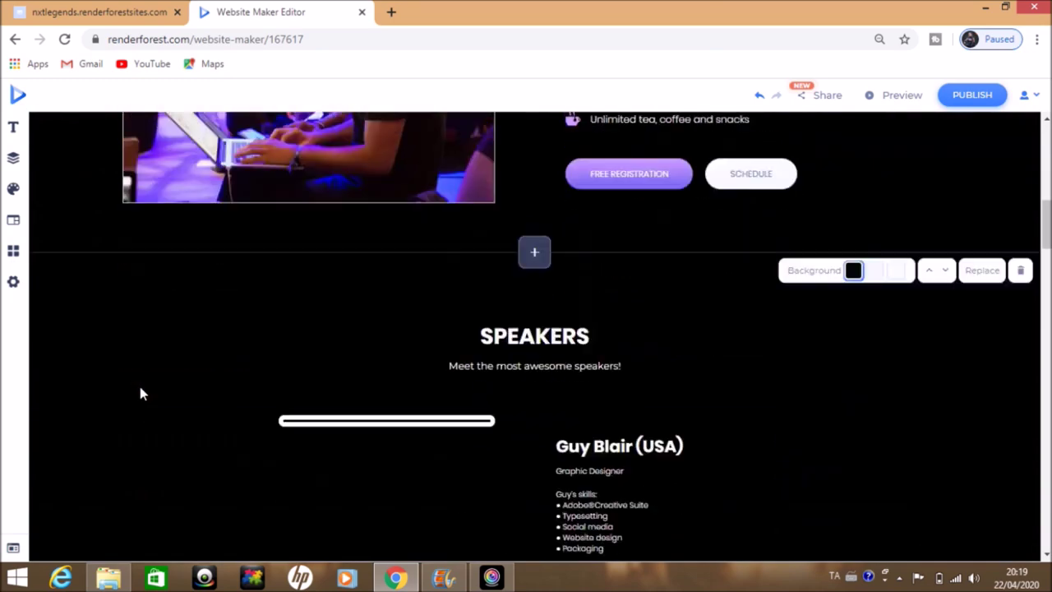
pyautogui.scroll(-15, 140, 394)
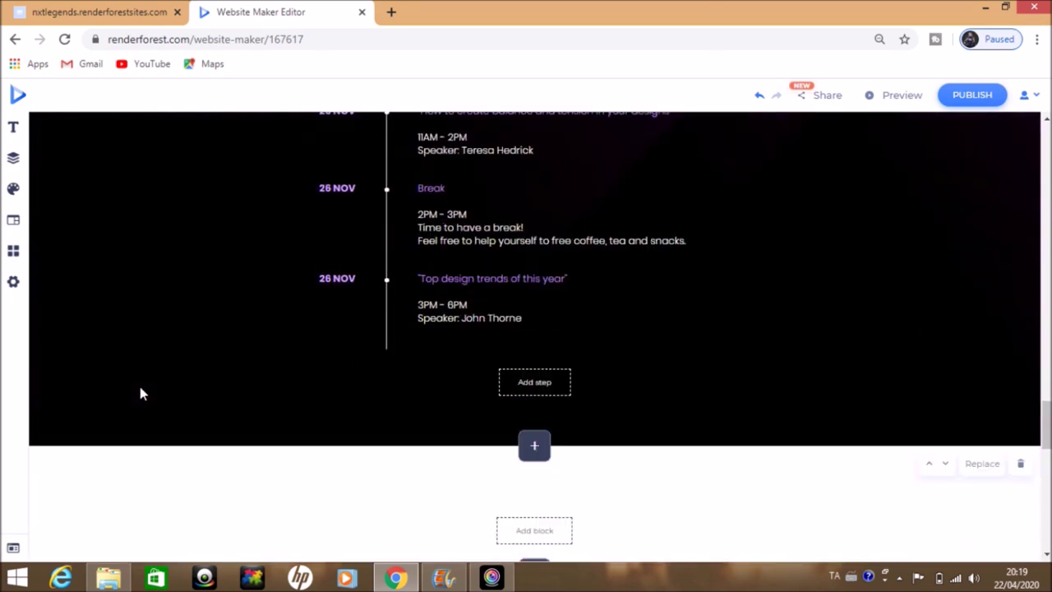
pyautogui.scroll(1, 140, 394)
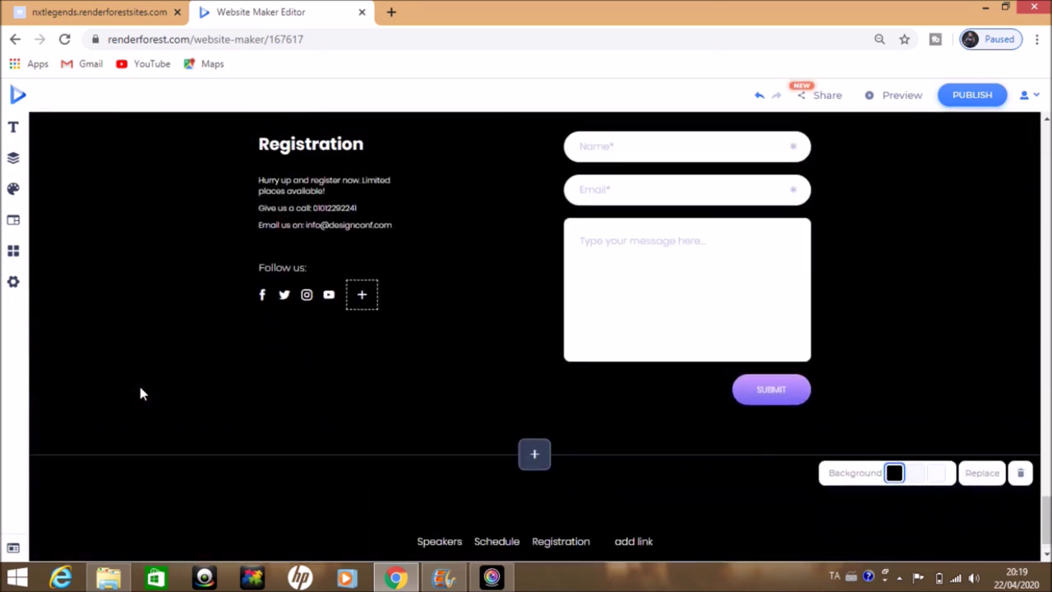
pyautogui.scroll(10, 140, 394)
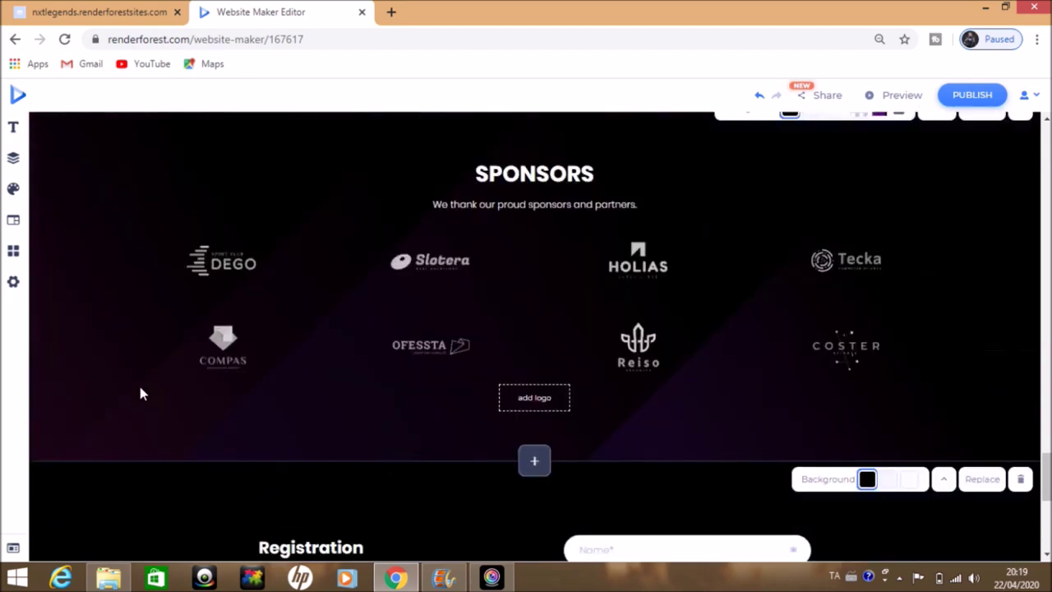
pyautogui.scroll(15, 139, 393)
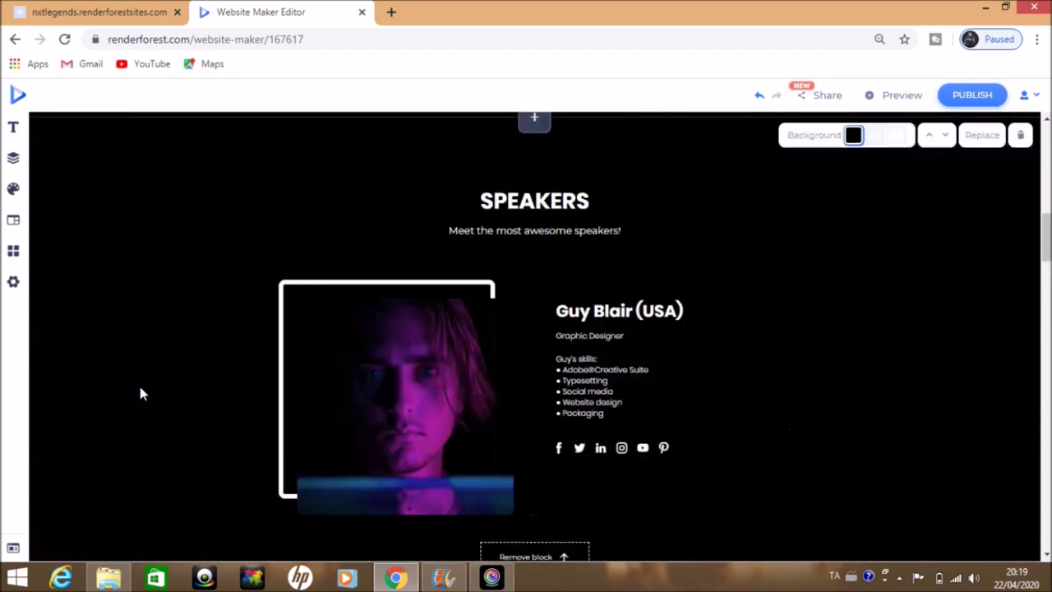
pyautogui.scroll(5, 140, 394)
pyautogui.scroll(-1, 139, 388)
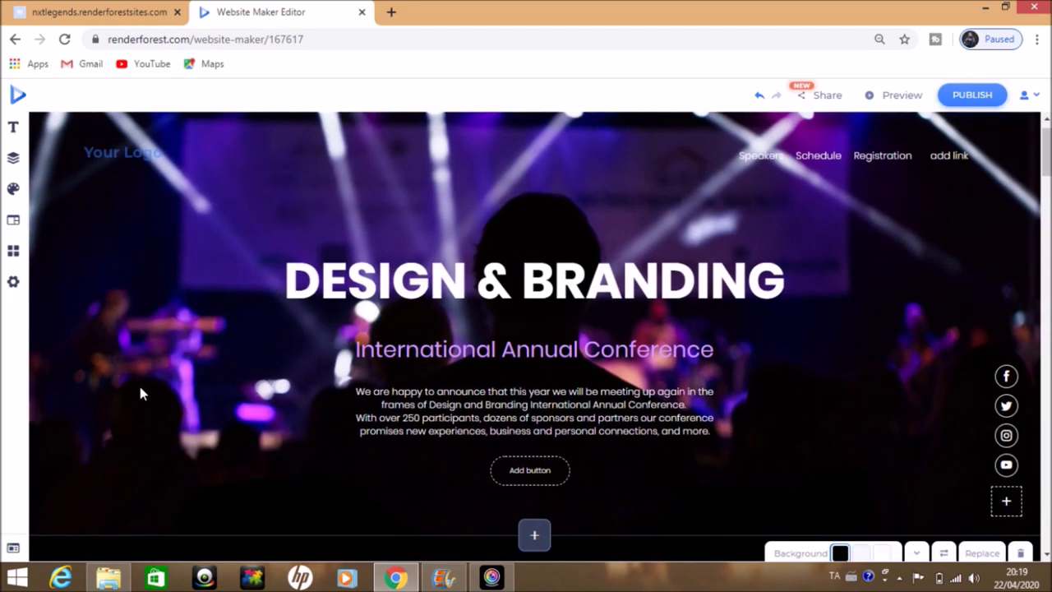
# Replace the "DESIGN & BRANDING" heading with "nxt legends tamil".
pyautogui.click(778, 247)
pyautogui.press('BackSpace')
pyautogui.press('BackSpace')
pyautogui.press('BackSpace')
pyautogui.press('BackSpace')
pyautogui.press('BackSpace')
pyautogui.press('BackSpace')
pyautogui.press('BackSpace')
pyautogui.press('BackSpace')
pyautogui.press('BackSpace')
pyautogui.press('BackSpace')
pyautogui.press('BackSpace')
pyautogui.press('BackSpace')
pyautogui.press('BackSpace')
pyautogui.press('BackSpace')
pyautogui.press('BackSpace')
pyautogui.press('BackSpace')
pyautogui.press('BackSpace')
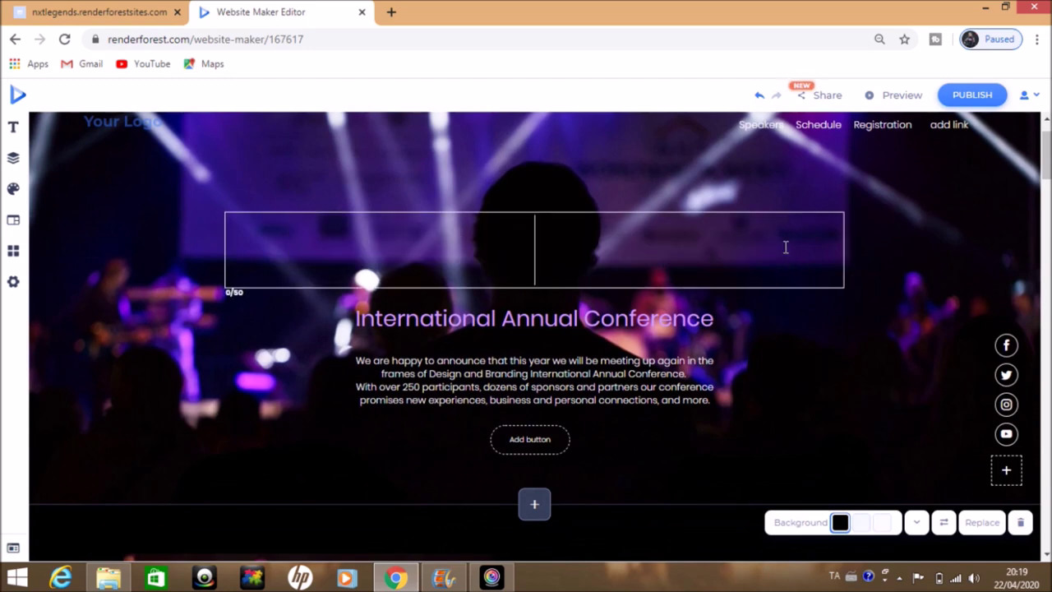
pyautogui.write('nxt')
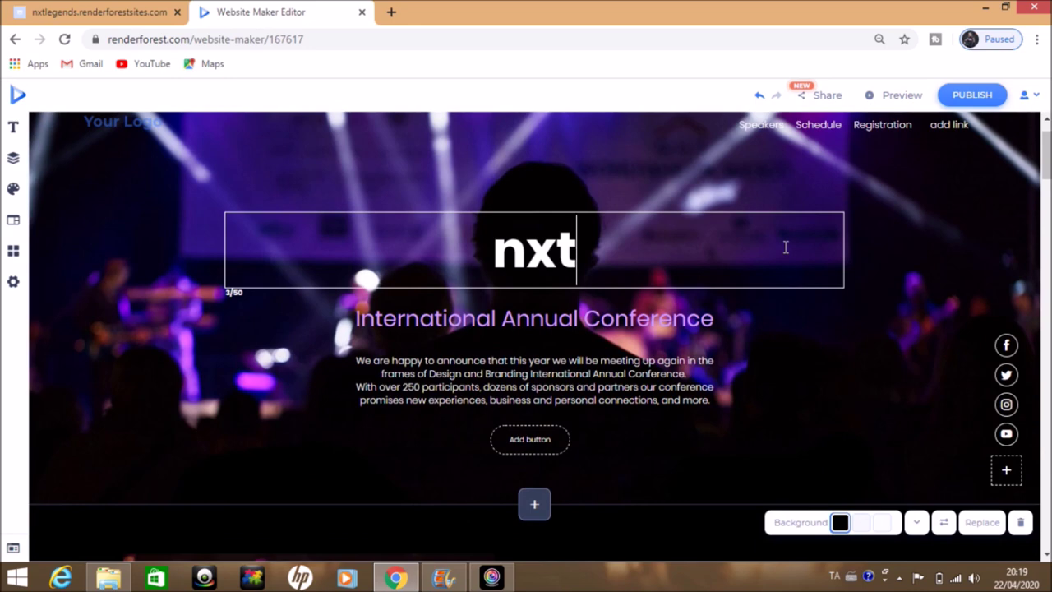
pyautogui.write(' leg')
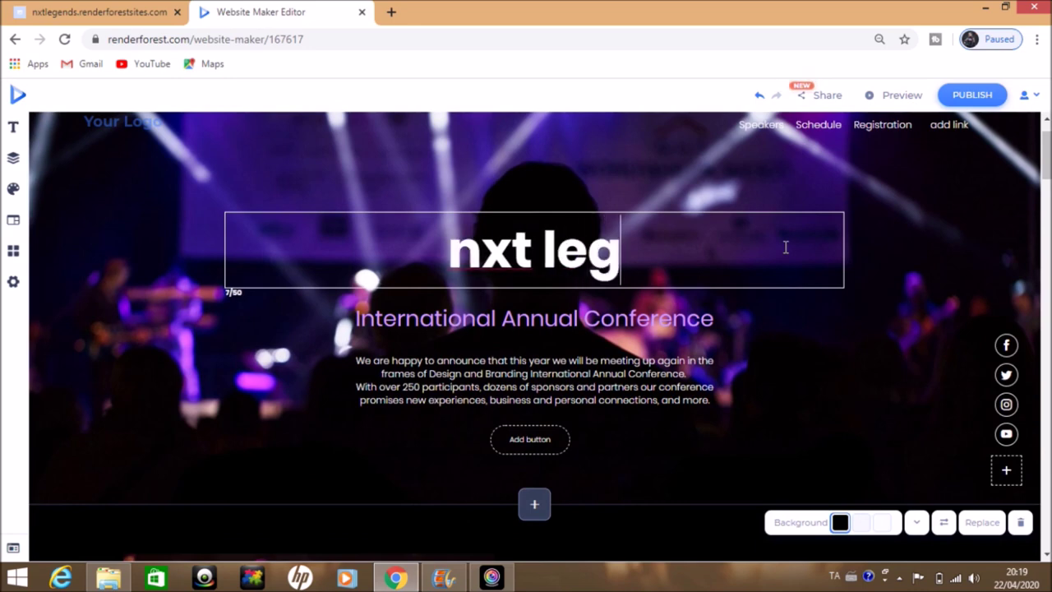
pyautogui.write('ends ')
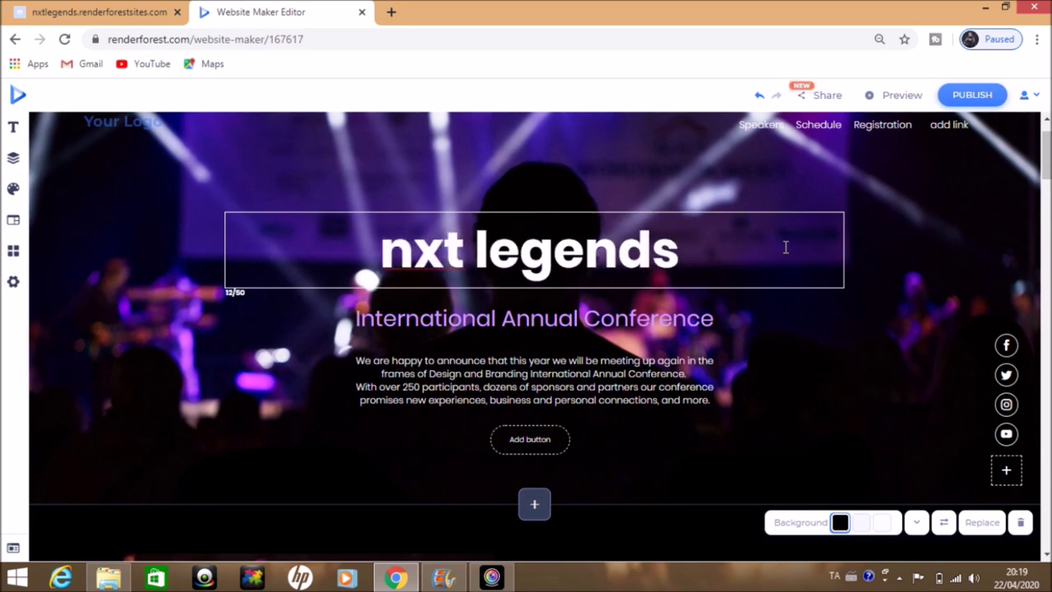
pyautogui.write('tamil')
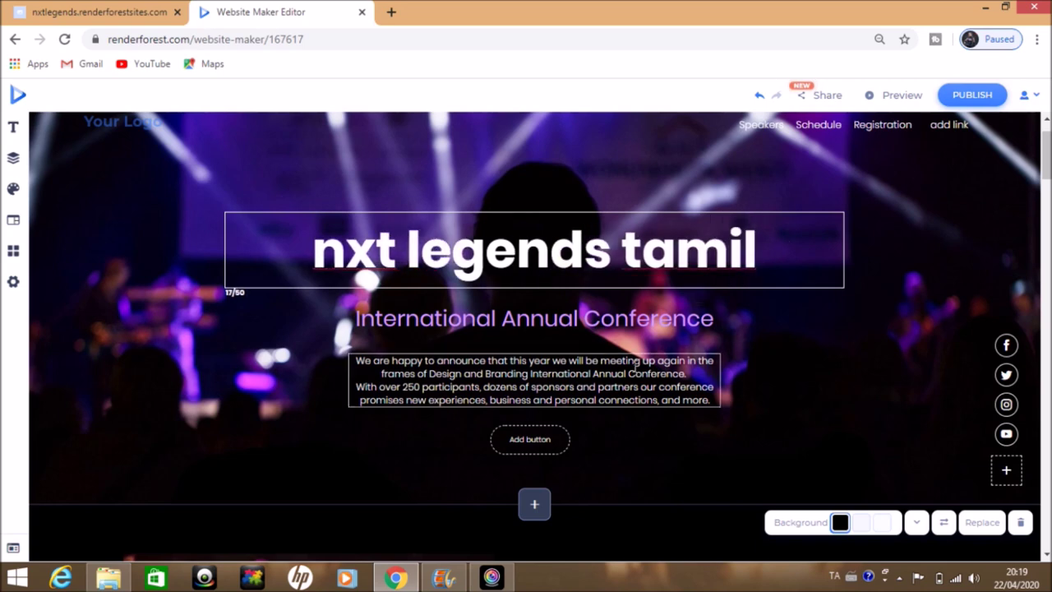
# Add a GET STARTED button below the header's description and clear its external link address.
pyautogui.click(542, 441)
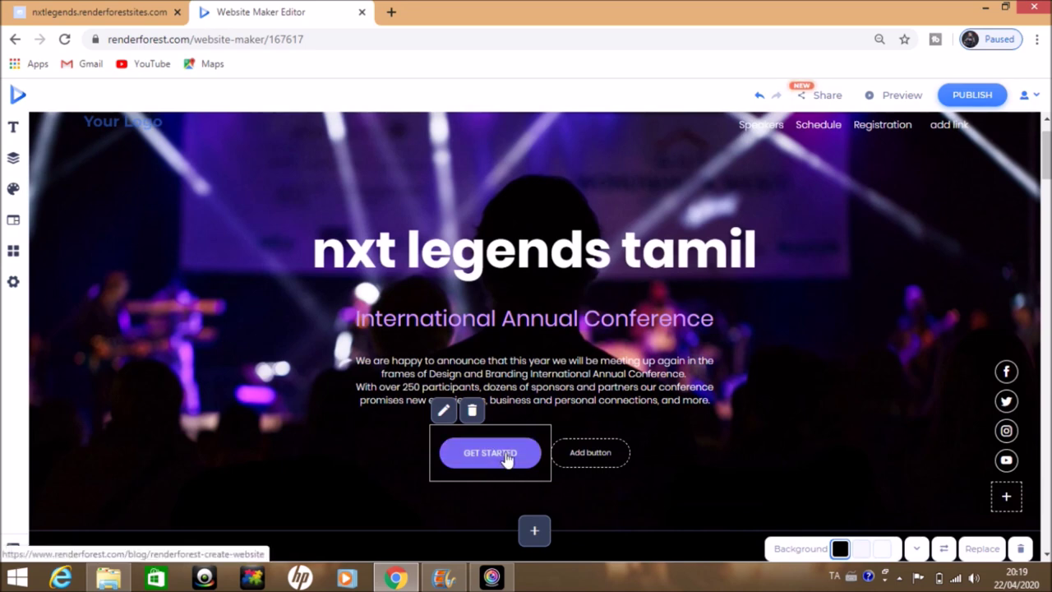
pyautogui.click(443, 410)
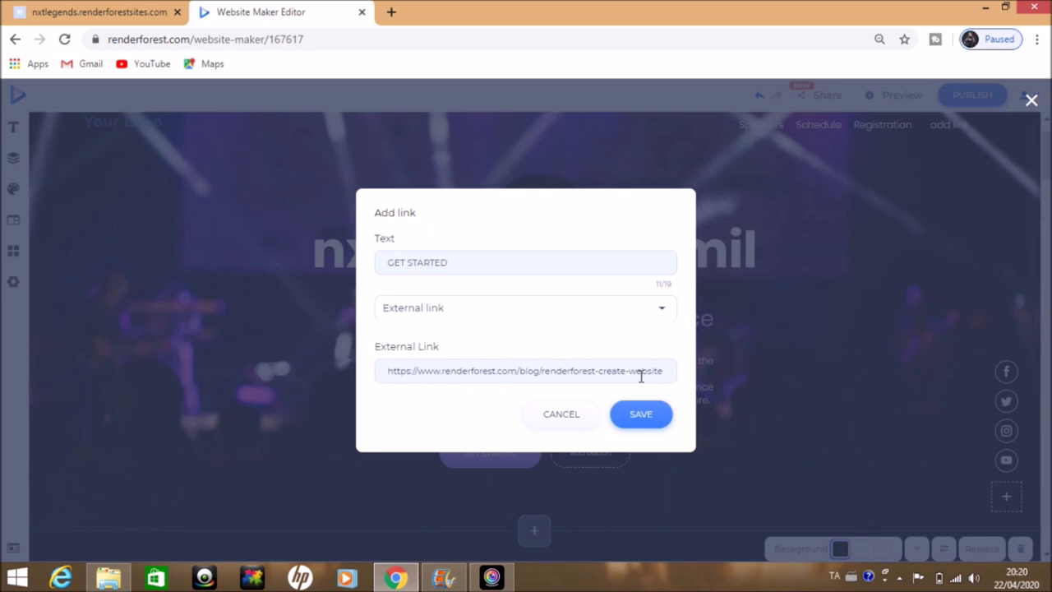
pyautogui.click(662, 375)
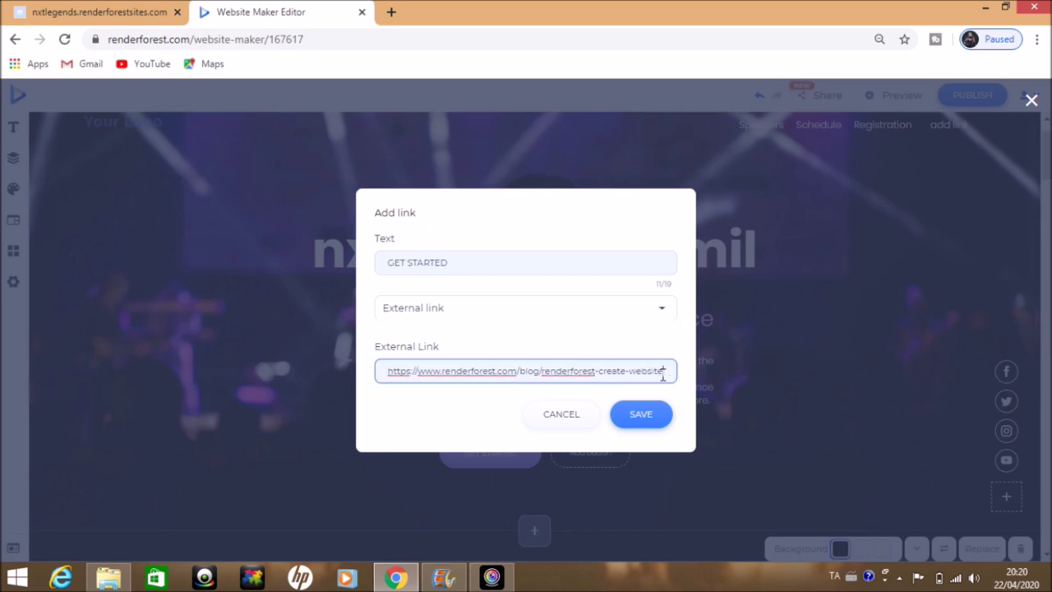
pyautogui.press('BackSpace')
pyautogui.press('BackSpace')
pyautogui.press('BackSpace')
pyautogui.press('BackSpace')
pyautogui.press('BackSpace')
pyautogui.press('BackSpace')
pyautogui.press('BackSpace')
pyautogui.press('BackSpace')
pyautogui.press('BackSpace')
pyautogui.press('BackSpace')
pyautogui.press('BackSpace')
pyautogui.press('BackSpace')
pyautogui.press('BackSpace')
pyautogui.press('BackSpace')
pyautogui.press('BackSpace')
pyautogui.press('BackSpace')
pyautogui.press('BackSpace')
pyautogui.press('BackSpace')
pyautogui.press('BackSpace')
pyautogui.press('BackSpace')
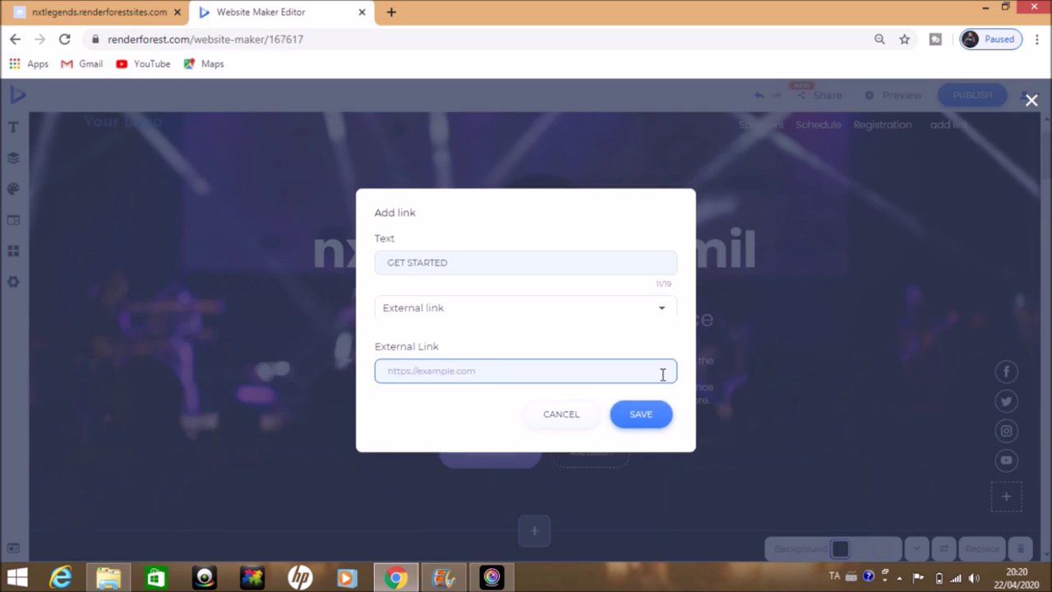
# Open YouTube in a new browser tab and search for "nxt legends'".
pyautogui.click(391, 13)
pyautogui.click(148, 68)
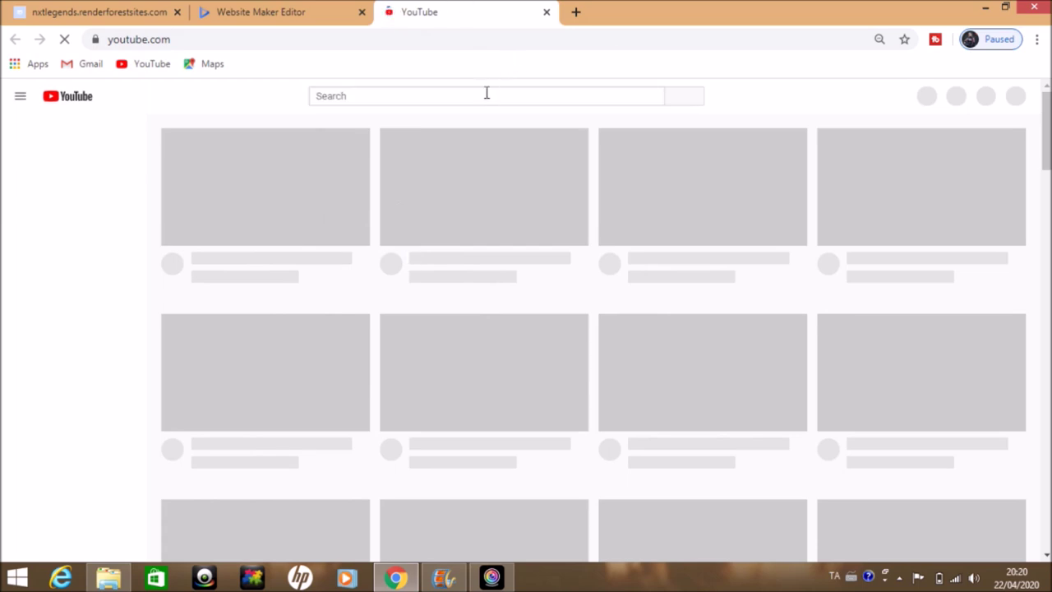
pyautogui.click(486, 93)
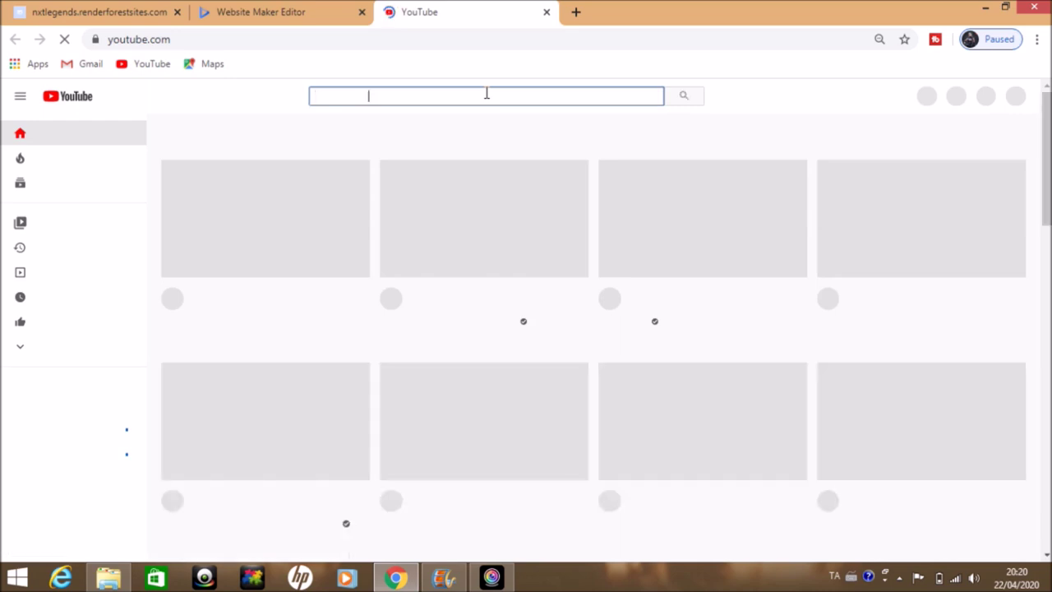
pyautogui.write('nxt legends')
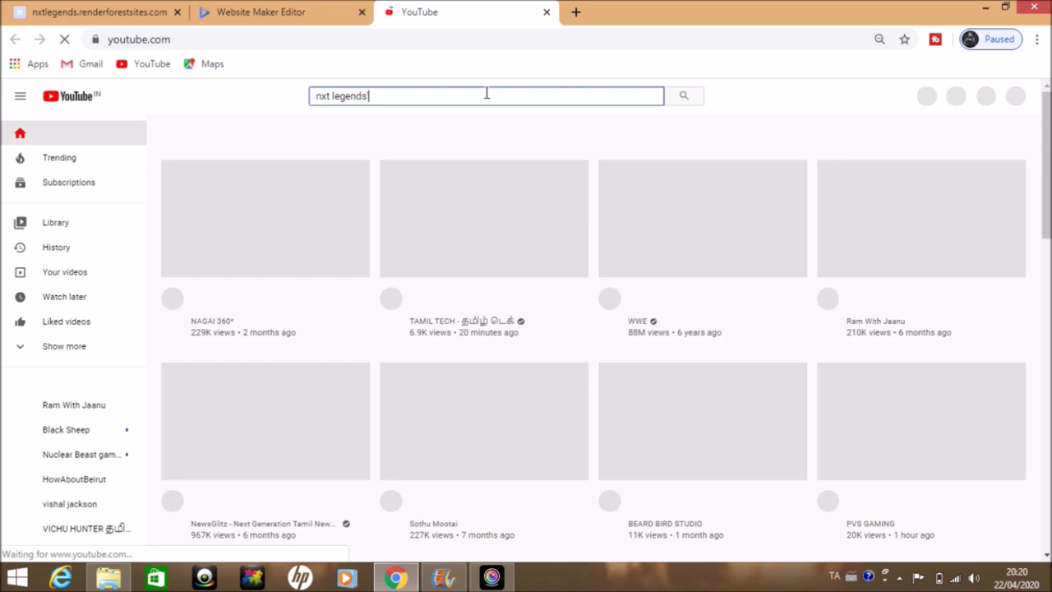
pyautogui.write("'")
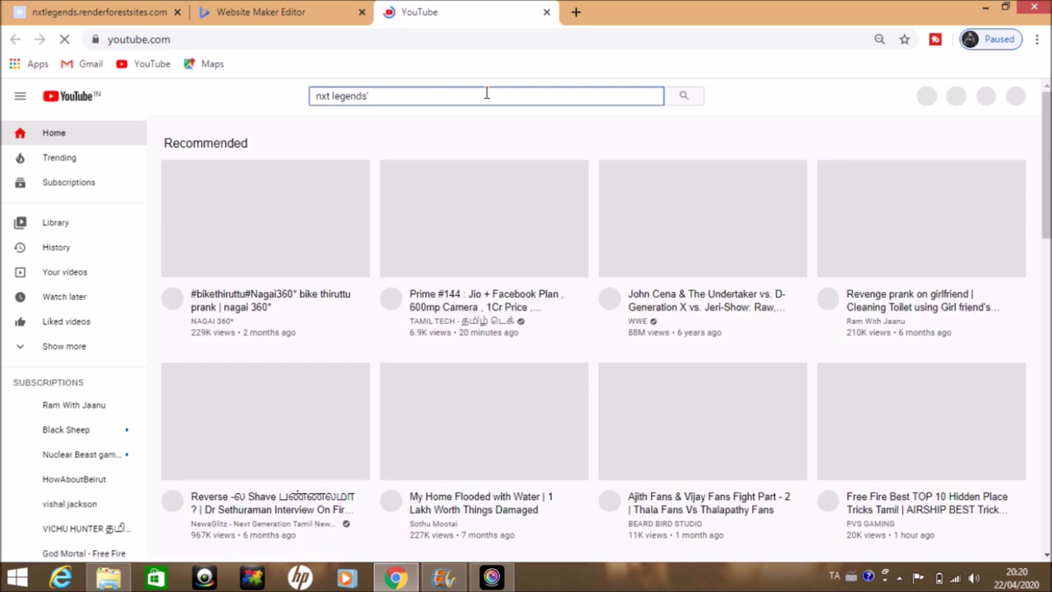
pyautogui.press('Return')
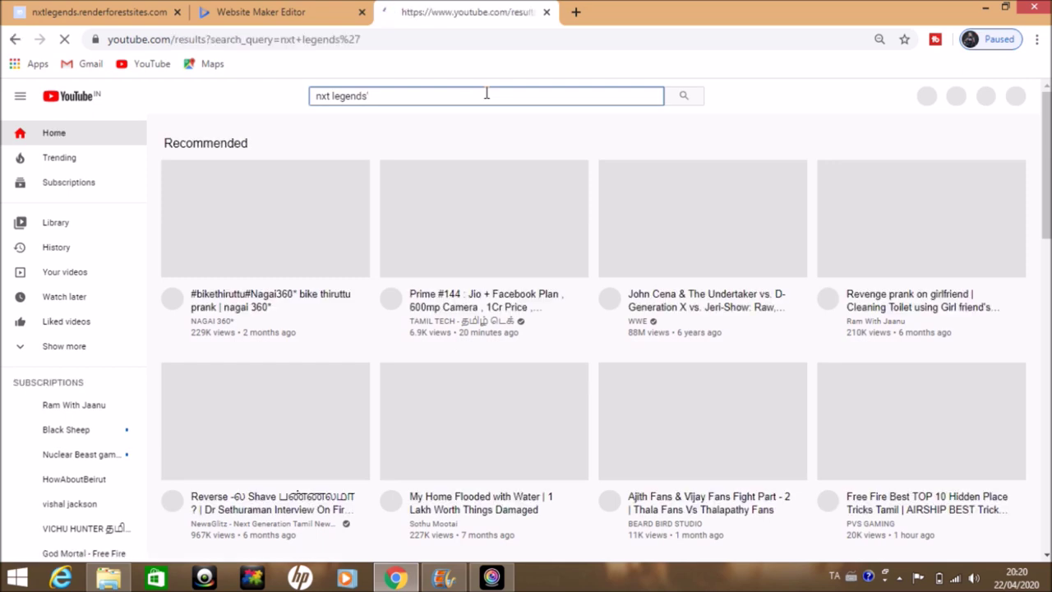
# Close the nxtlegends.renderforestsites.com tab and return to the YouTube search results.
pyautogui.click(309, 12)
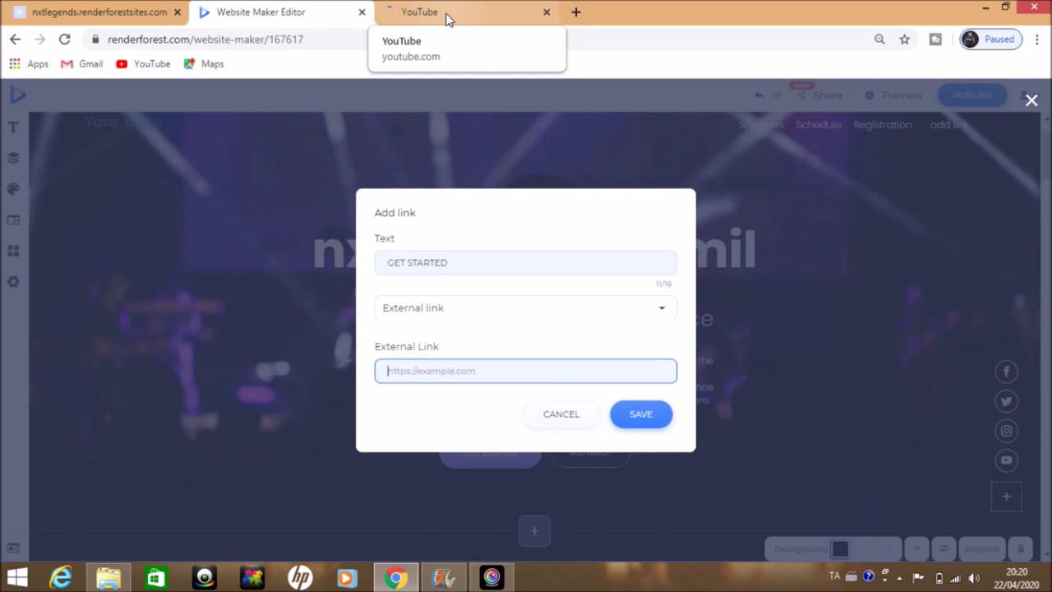
pyautogui.click(500, 4)
pyautogui.click(258, 5)
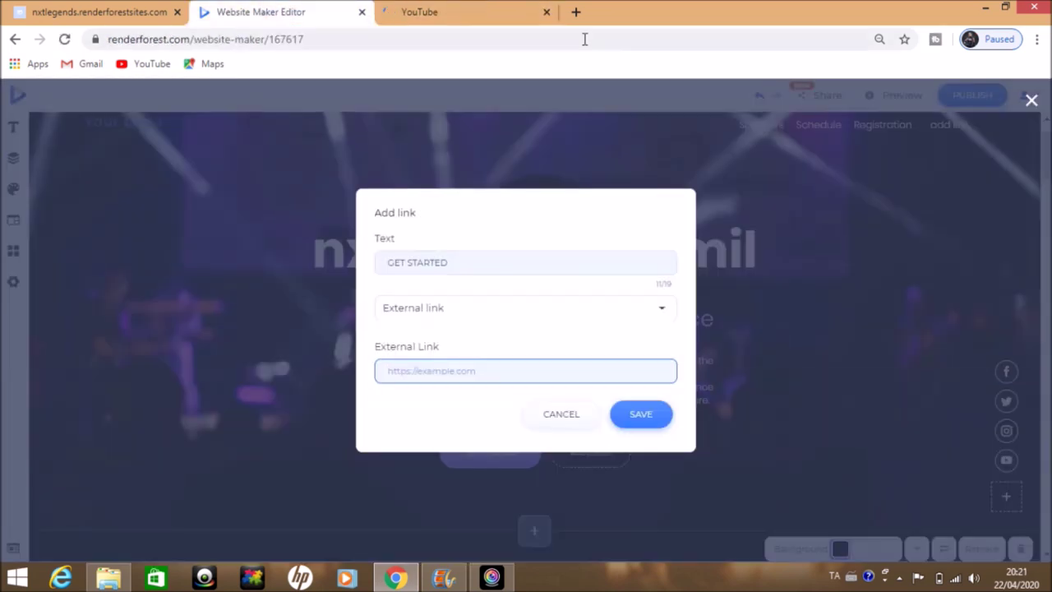
pyautogui.click(438, 7)
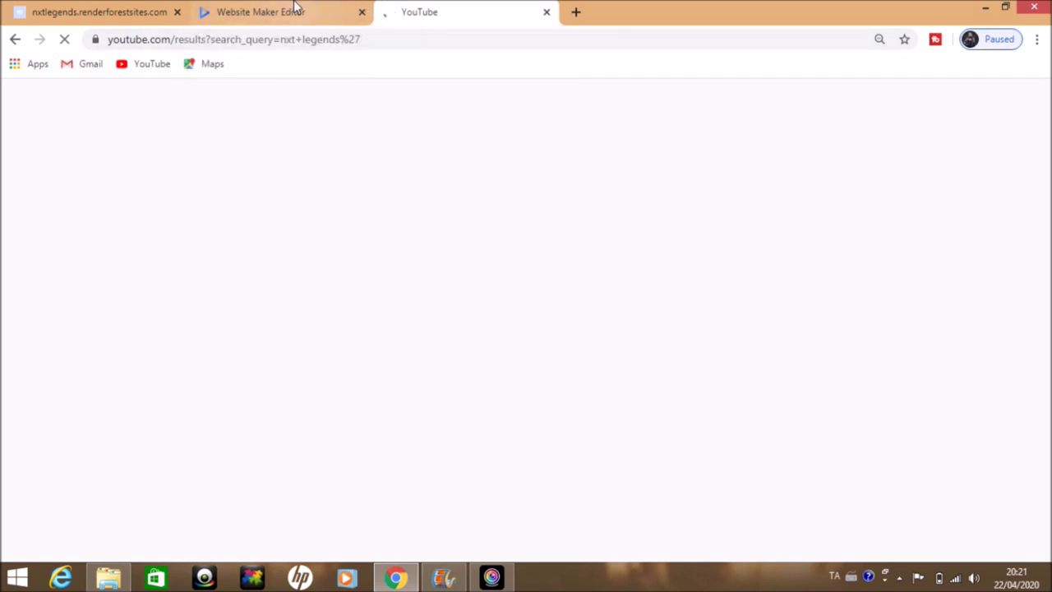
pyautogui.click(176, 13)
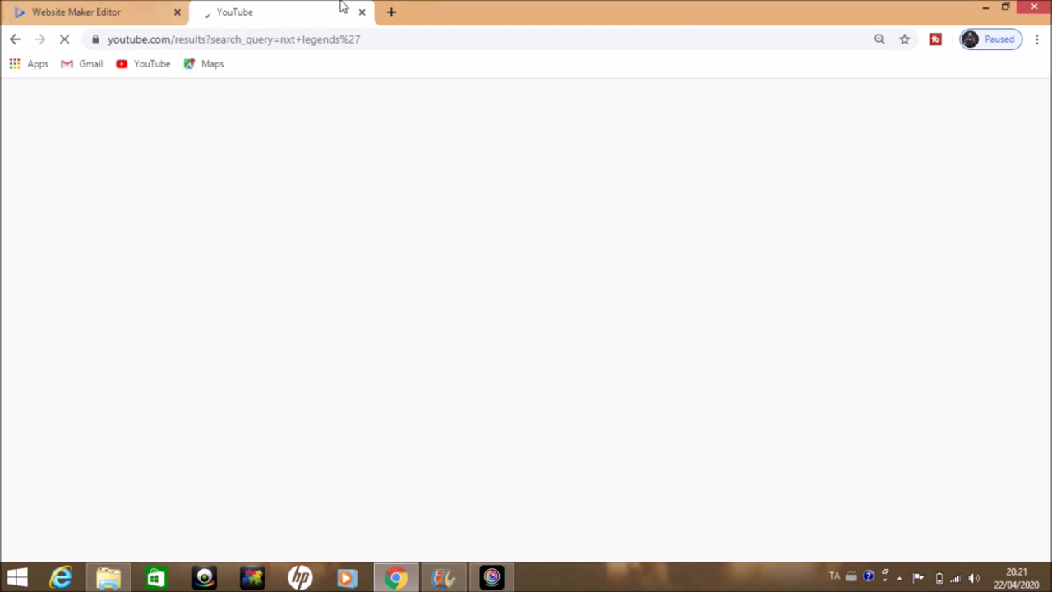
pyautogui.click(123, 10)
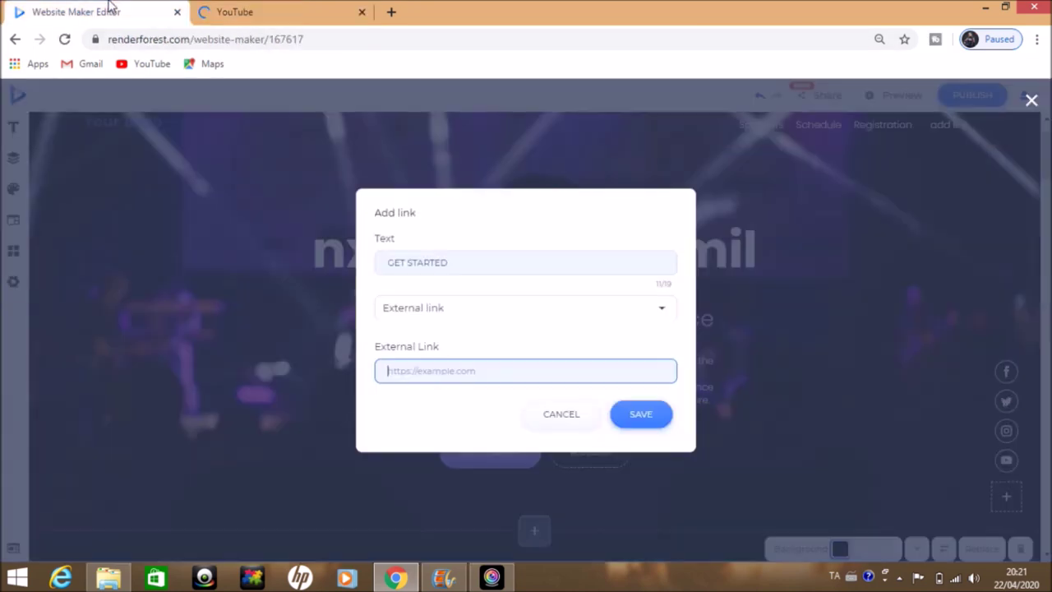
pyautogui.click(234, 9)
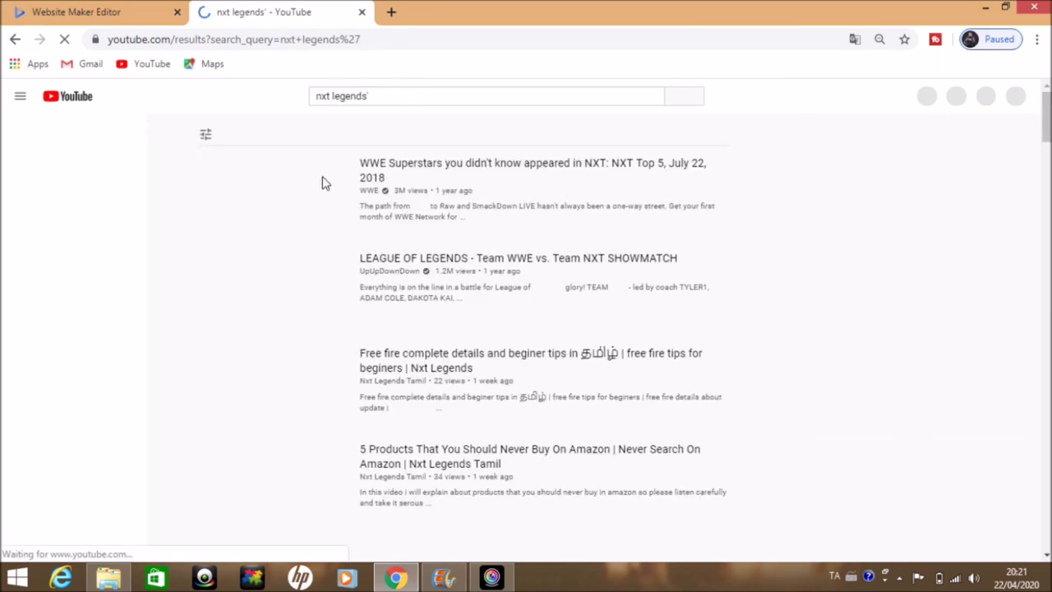
# Open the Nxt Legends Tamil video "5 Products That You Should Never Buy On Amazon" and pause it.
pyautogui.scroll(-2, 322, 183)
pyautogui.scroll(-3, 322, 182)
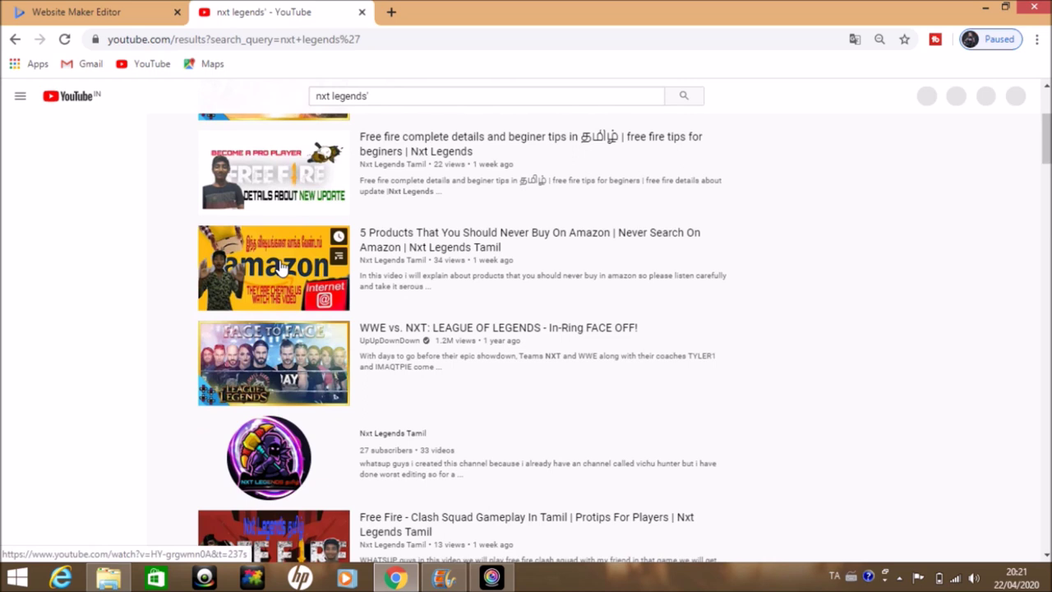
pyautogui.click(281, 265)
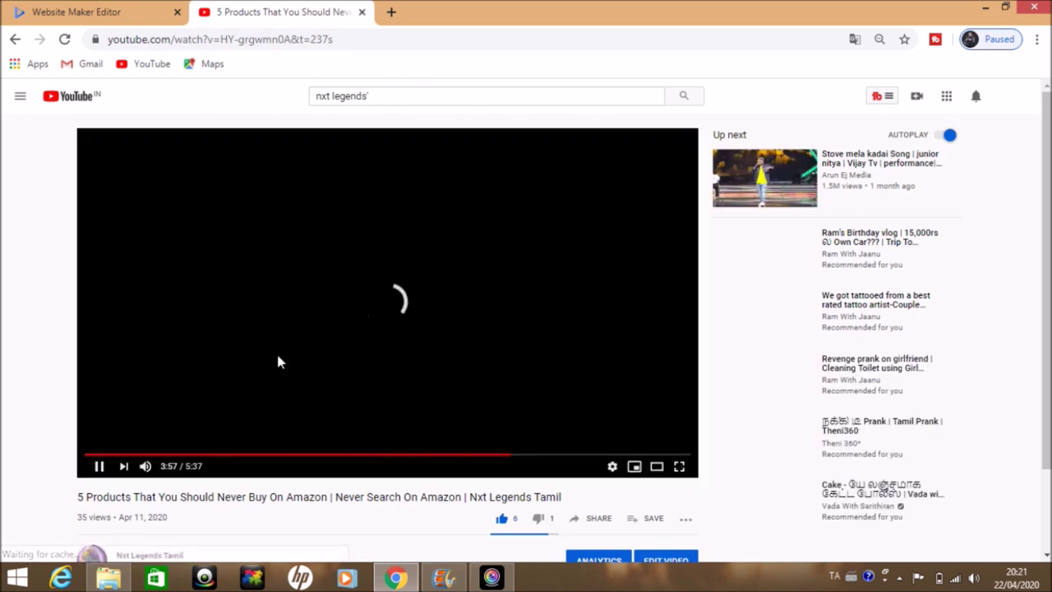
pyautogui.click(100, 465)
pyautogui.click(100, 465)
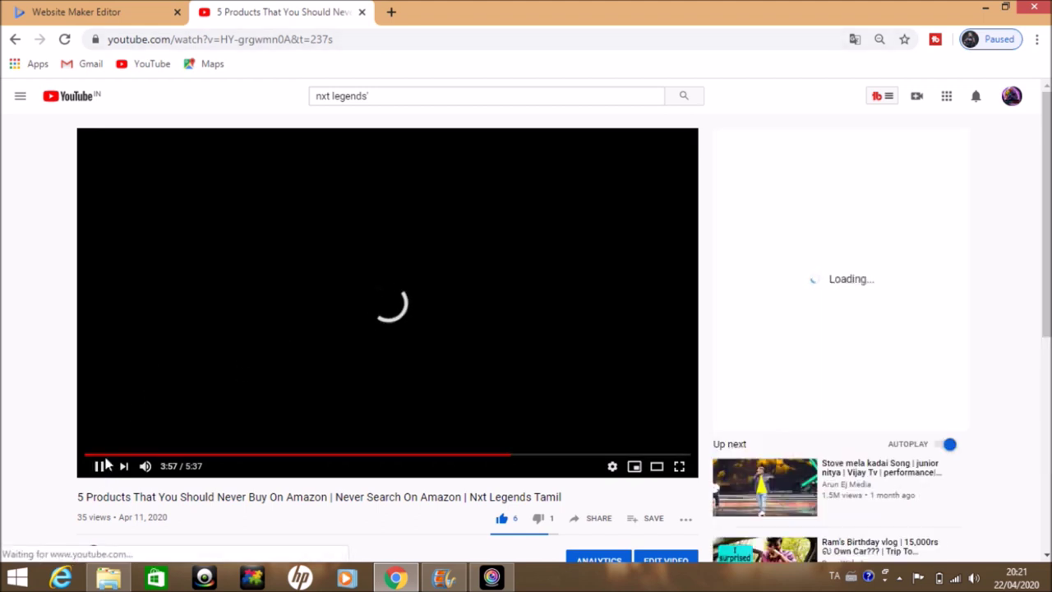
pyautogui.click(99, 466)
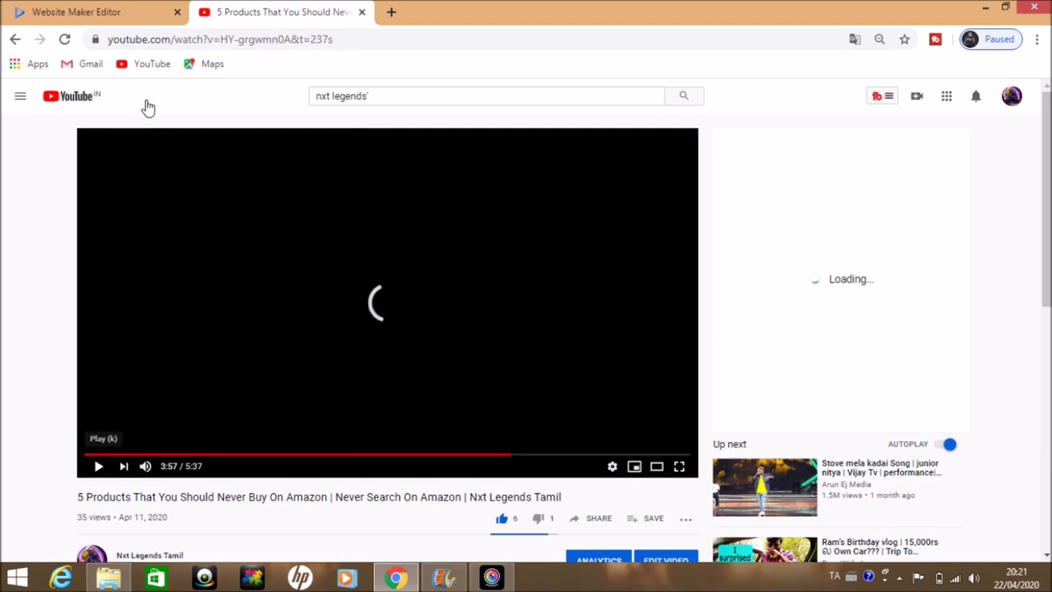
# Copy the YouTube video's address and save it as the GET STARTED button's external link in the website editor.
pyautogui.moveTo(109, 39); pyautogui.dragTo(335, 51)
pyautogui.rightClick(320, 41)
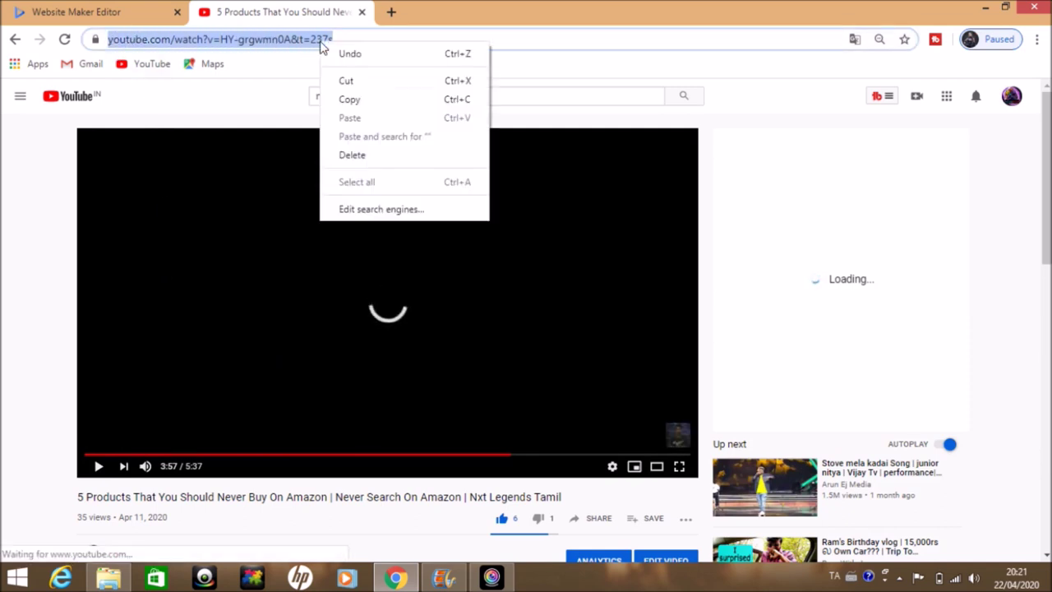
pyautogui.click(348, 98)
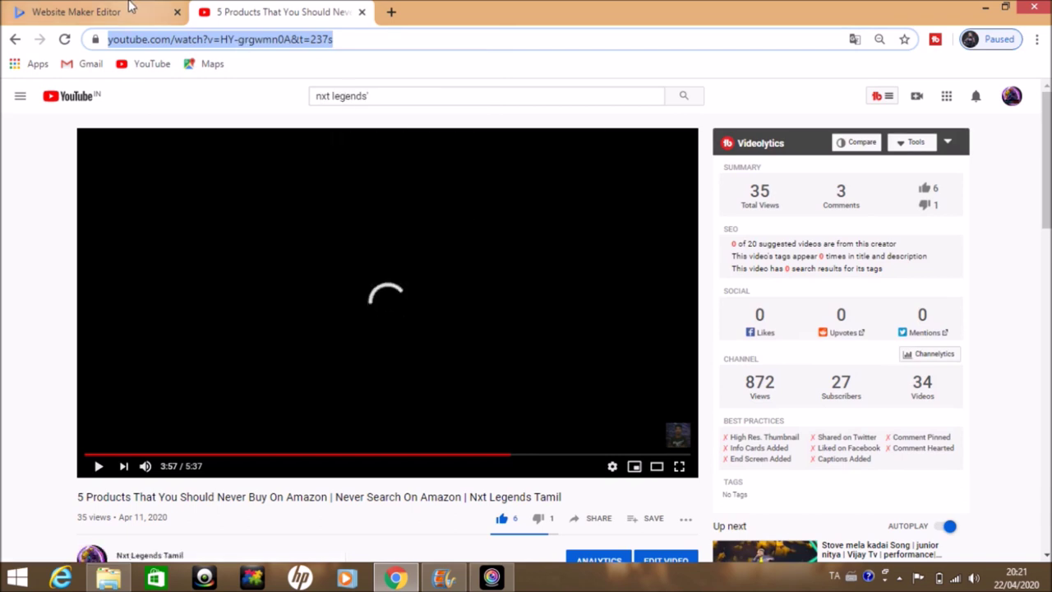
pyautogui.hotkey('ctrl', 'Tab')
pyautogui.rightClick(477, 375)
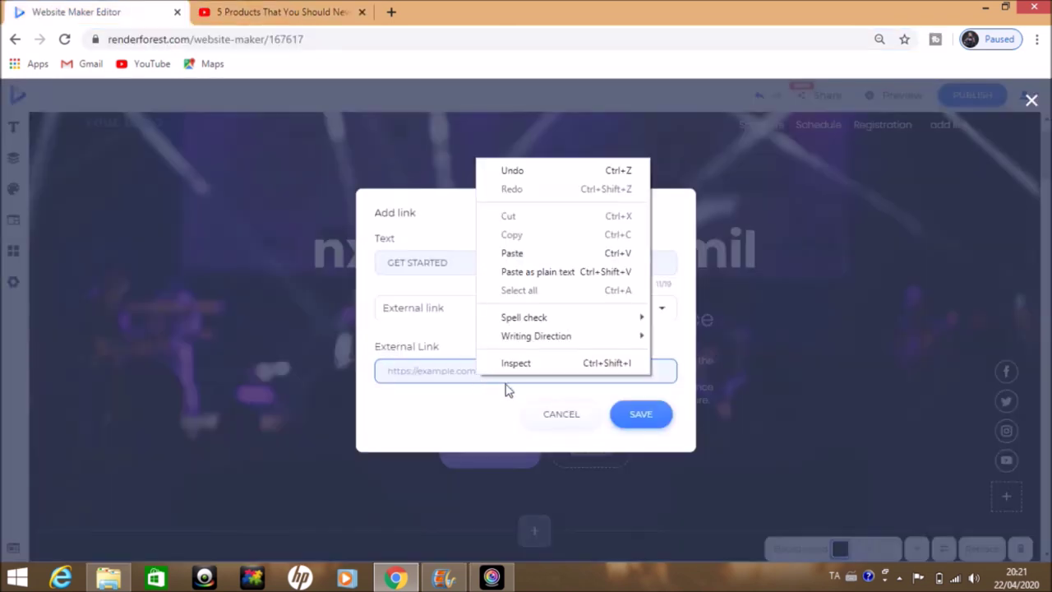
pyautogui.click(549, 252)
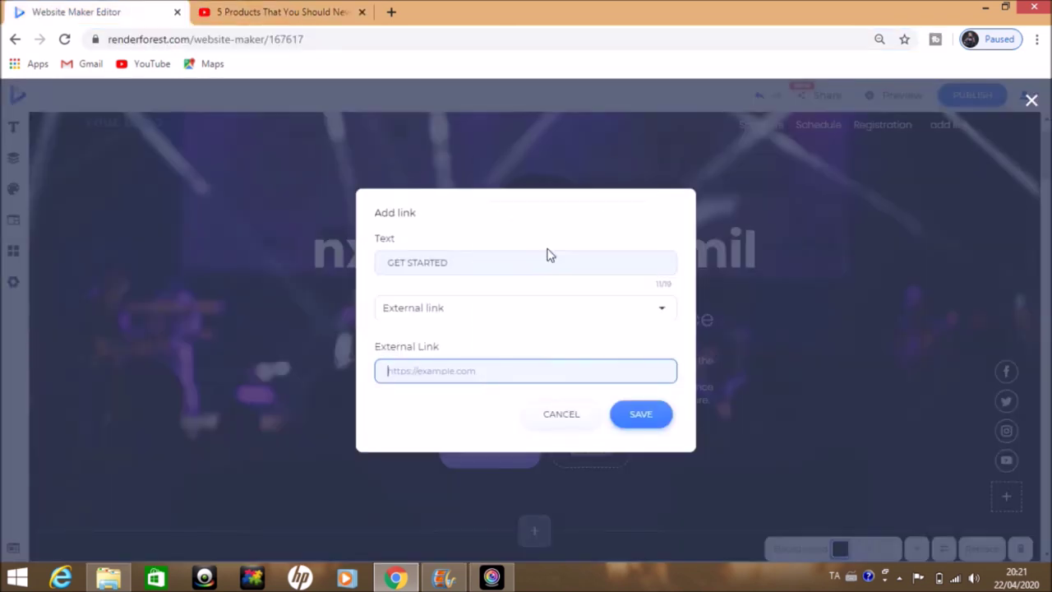
pyautogui.click(648, 423)
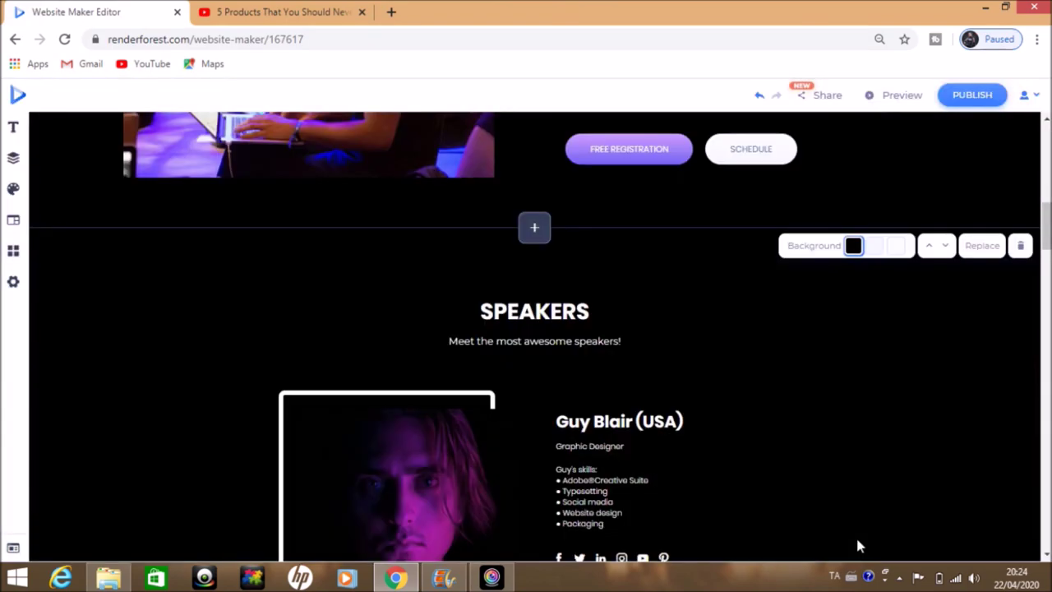
# Try the two light backgrounds on the Conference Details section and switch it back to black.
pyautogui.scroll(8, 857, 545)
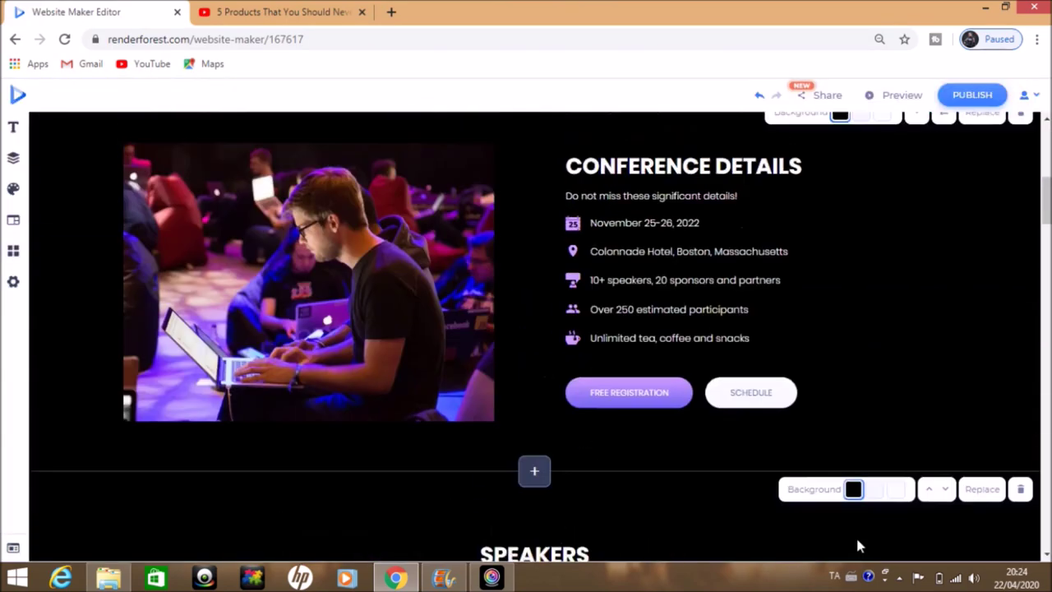
pyautogui.scroll(-5, 857, 544)
pyautogui.scroll(2, 857, 545)
pyautogui.scroll(4, 857, 545)
pyautogui.scroll(-3, 855, 534)
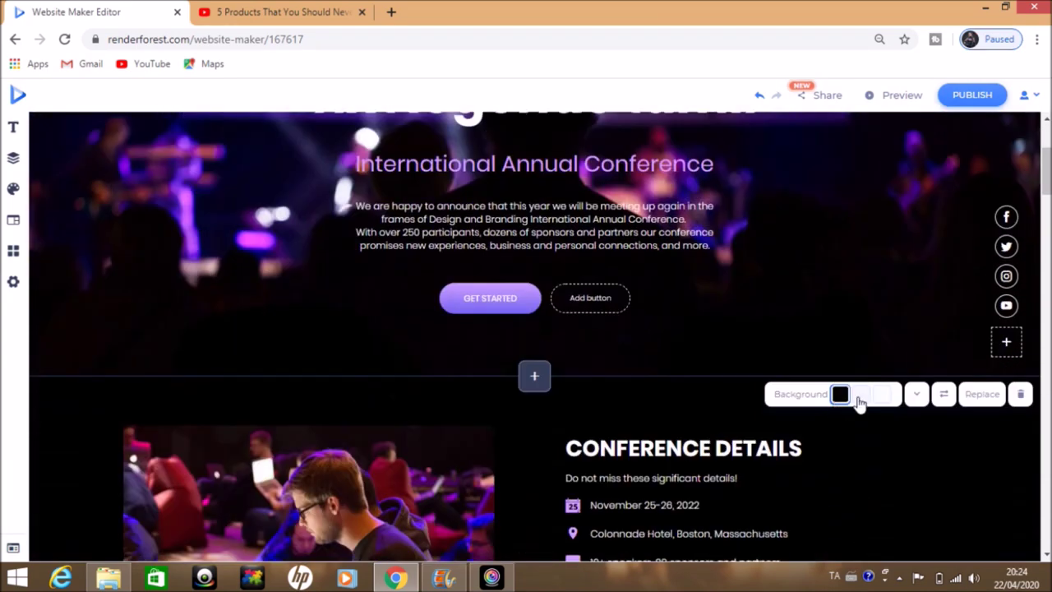
pyautogui.click(860, 396)
pyautogui.click(880, 397)
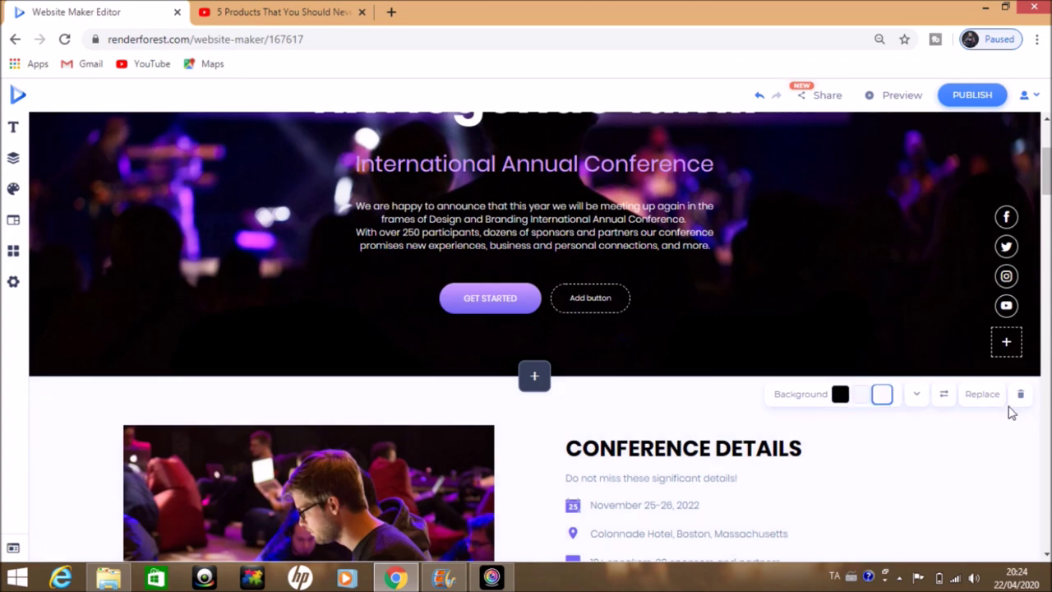
pyautogui.click(843, 395)
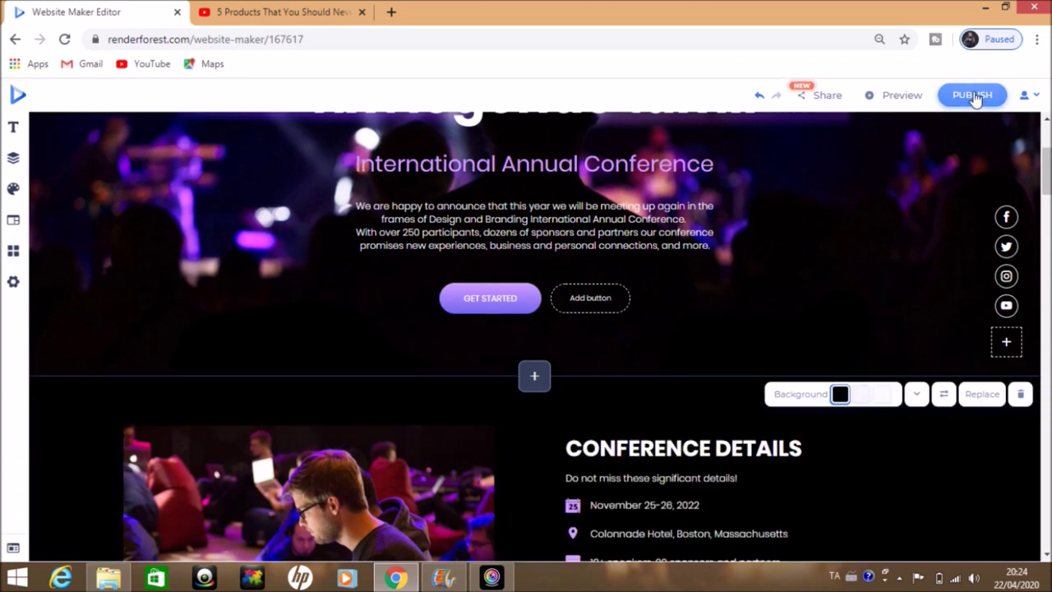
# Examine the page's sections from the header through the Conference Schedule, Sponsors and Registration form down to the footer.
pyautogui.scroll(-3, 978, 99)
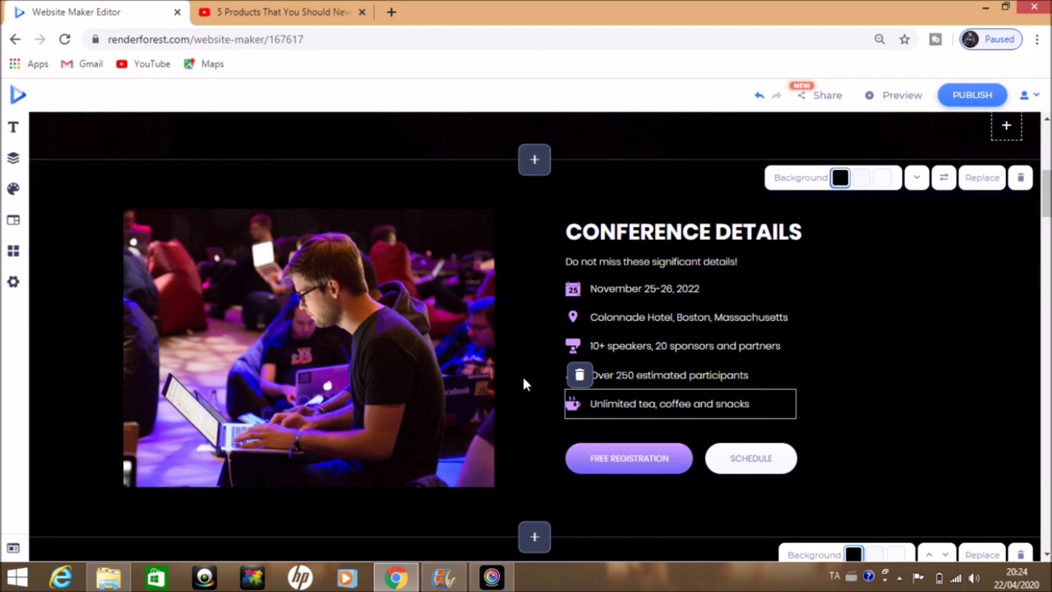
pyautogui.scroll(4, 521, 373)
pyautogui.scroll(-6, 523, 378)
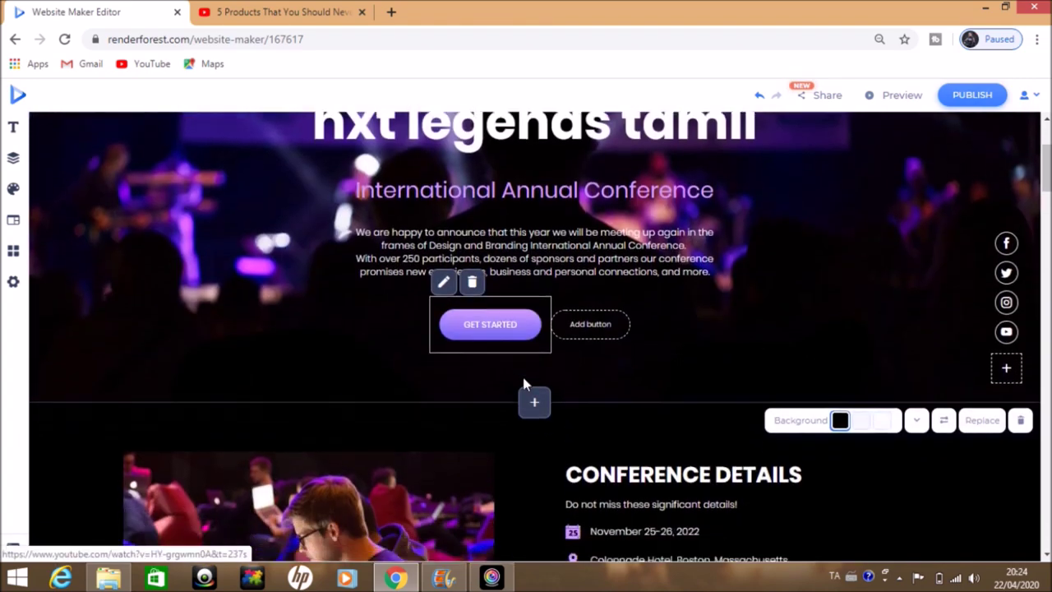
pyautogui.scroll(-15, 524, 377)
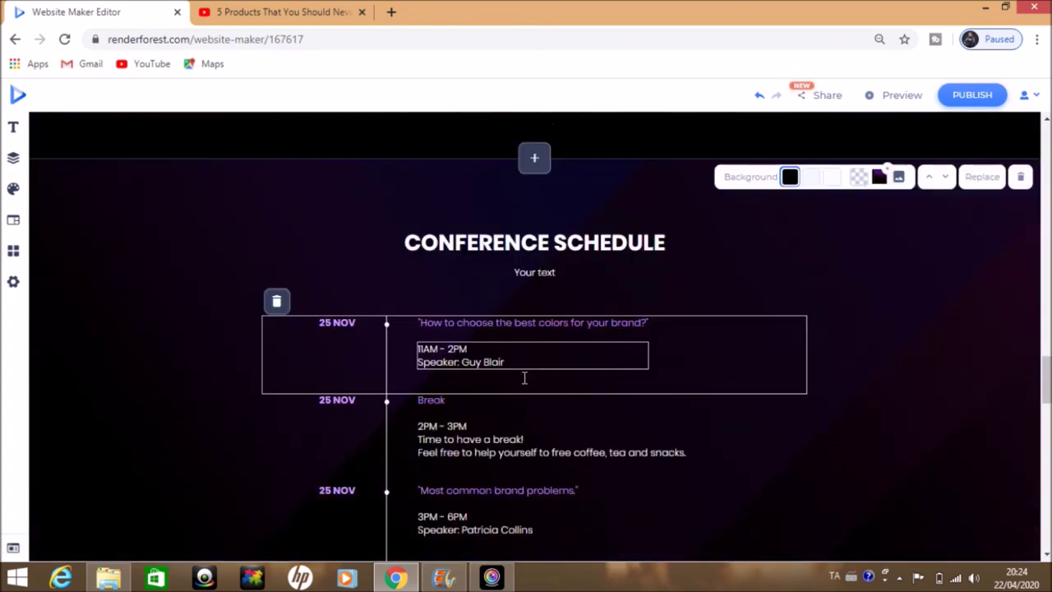
pyautogui.scroll(-10, 524, 384)
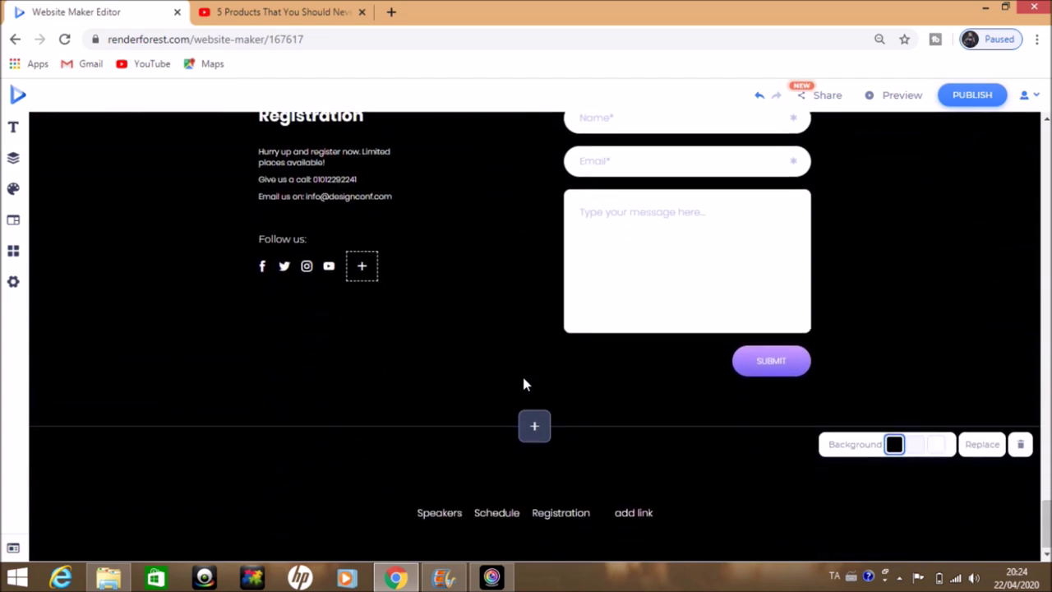
pyautogui.scroll(2, 524, 383)
pyautogui.scroll(-3, 525, 384)
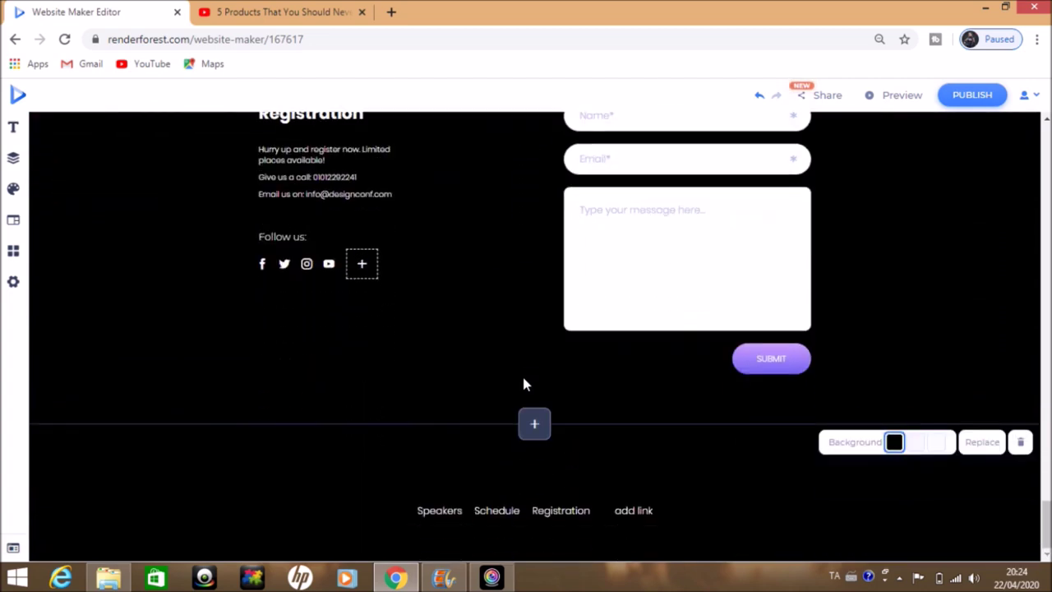
pyautogui.scroll(6, 524, 383)
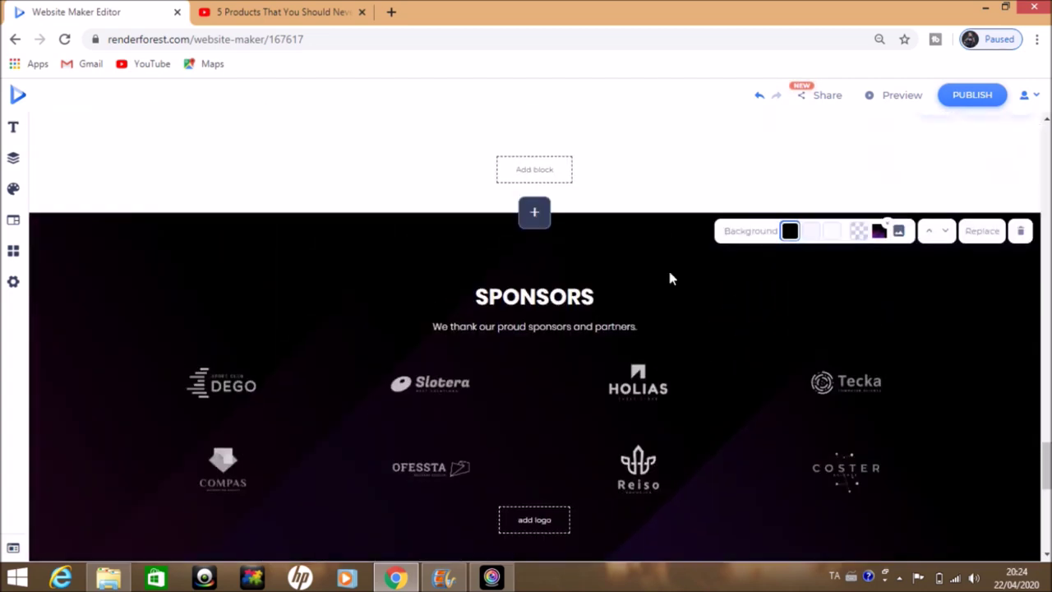
# Publish the nxt legends tamil website on the Free Plan and look through the list of website projects.
pyautogui.click(959, 103)
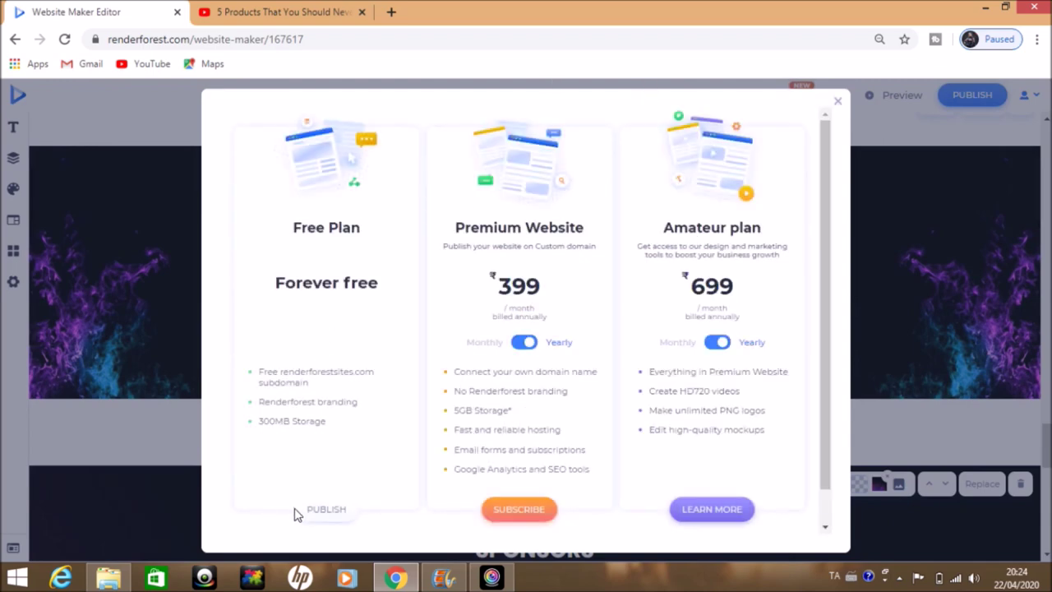
pyautogui.click(314, 516)
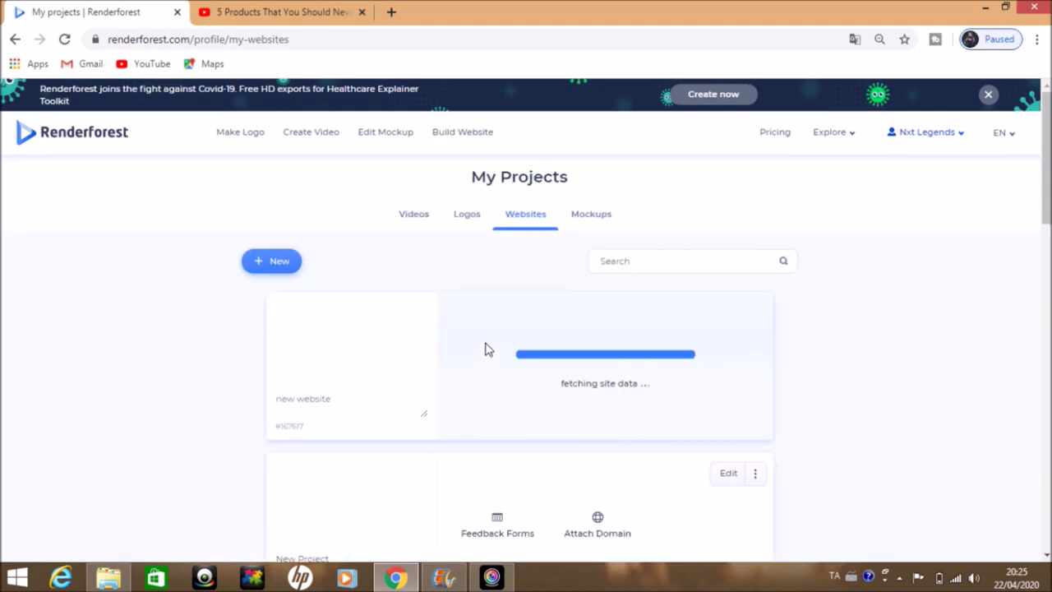
pyautogui.scroll(-4, 485, 349)
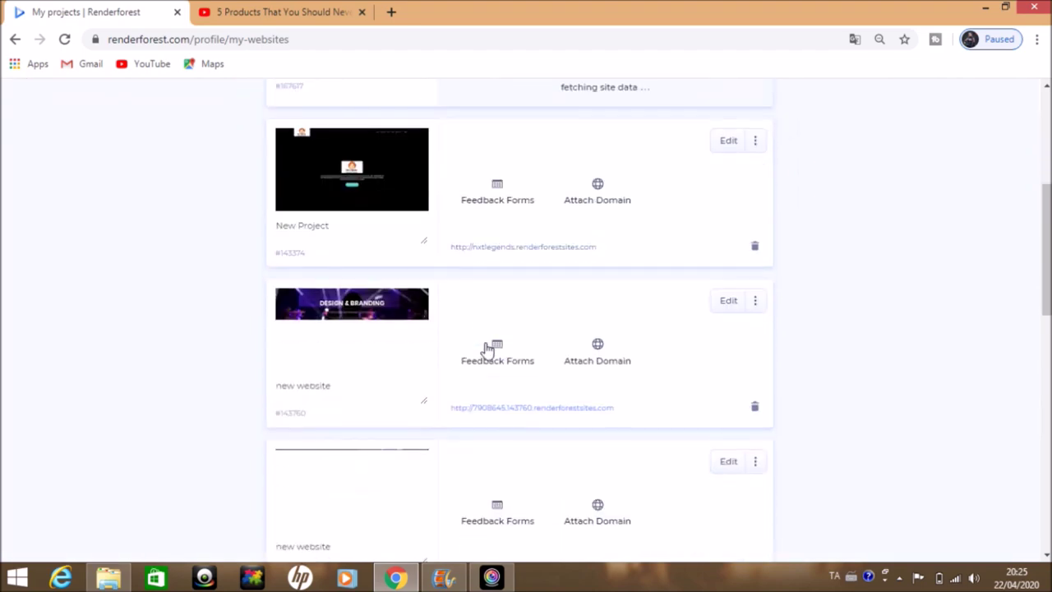
pyautogui.scroll(4, 485, 349)
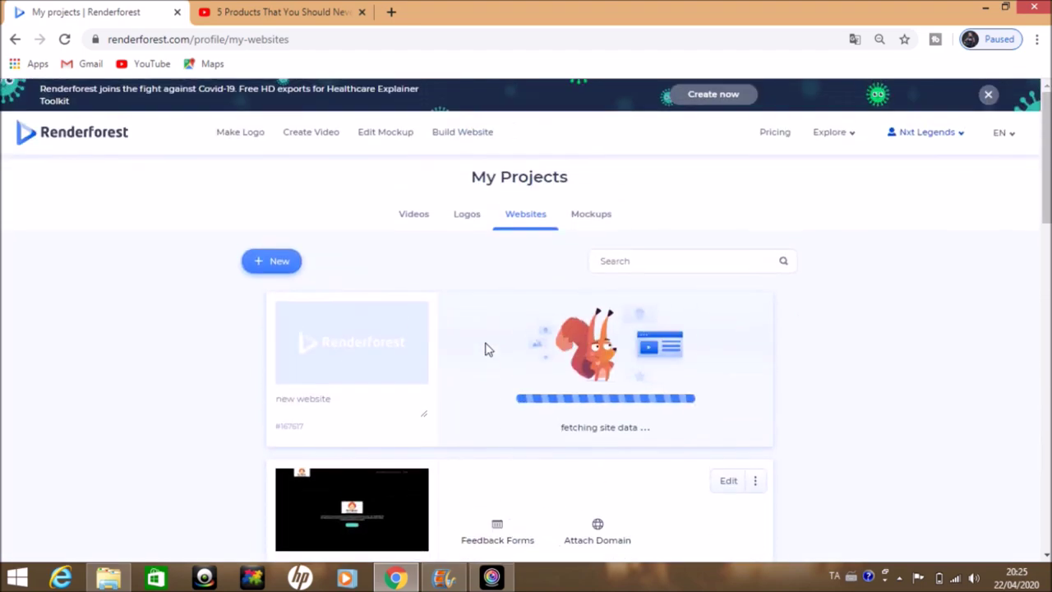
pyautogui.scroll(-15, 485, 350)
pyautogui.scroll(6, 484, 349)
pyautogui.scroll(5, 485, 350)
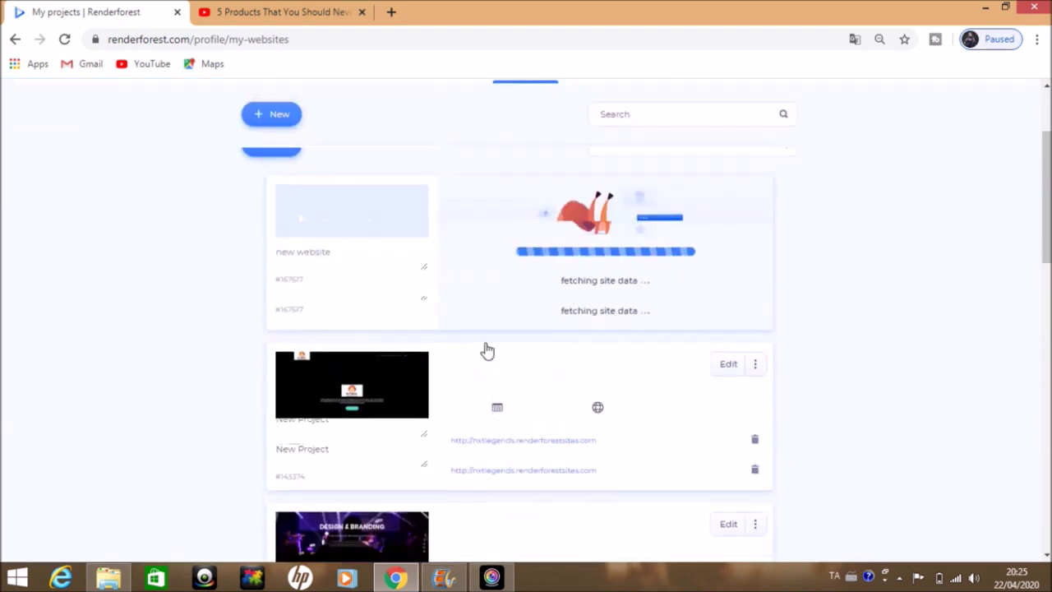
# Open the domain settings of the existing Design & Branding website and return to the website projects.
pyautogui.scroll(-3, 488, 350)
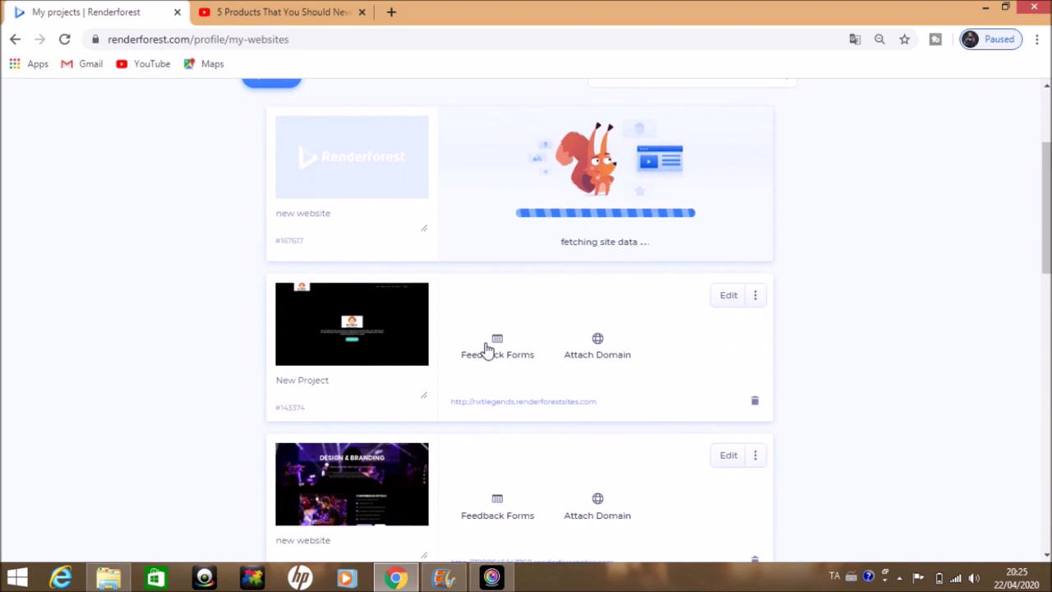
pyautogui.scroll(-2, 486, 348)
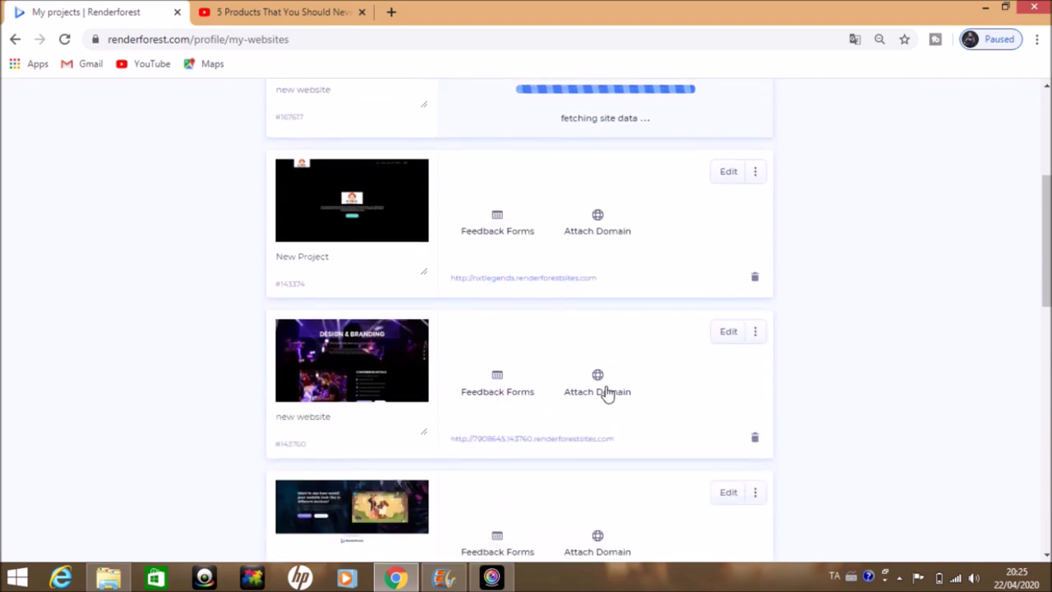
pyautogui.click(606, 394)
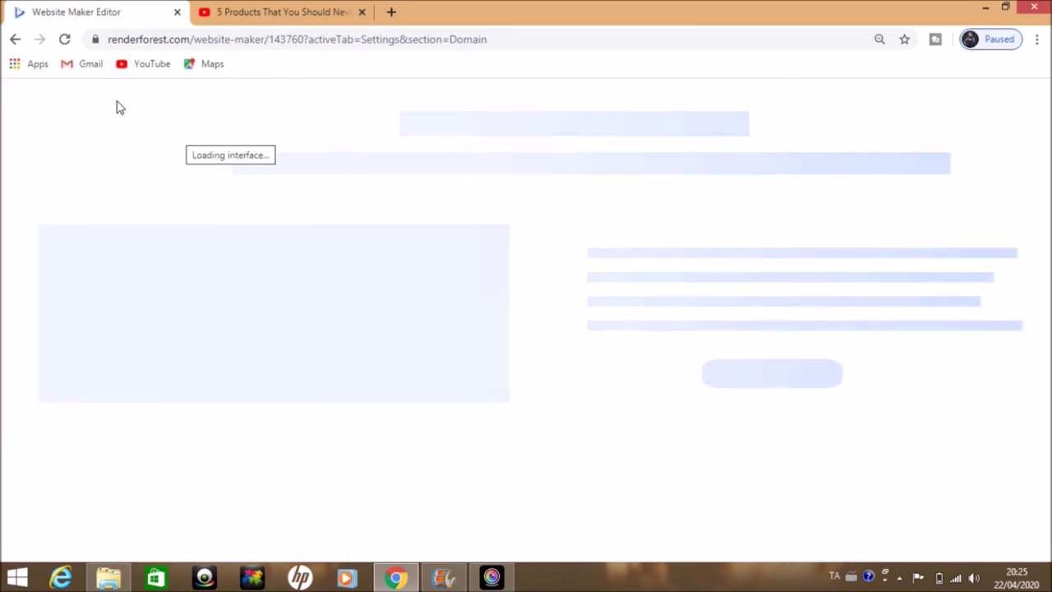
pyautogui.click(12, 40)
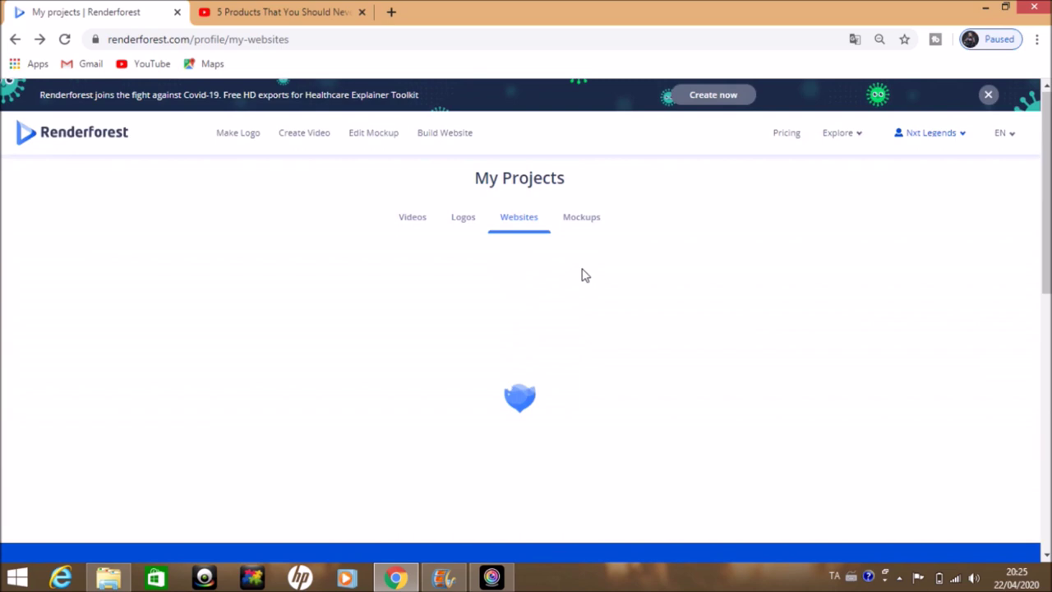
# In the Design & Branding website's domain settings, set the free subdomain to nxtlegendsgaming.
pyautogui.scroll(-2, 583, 275)
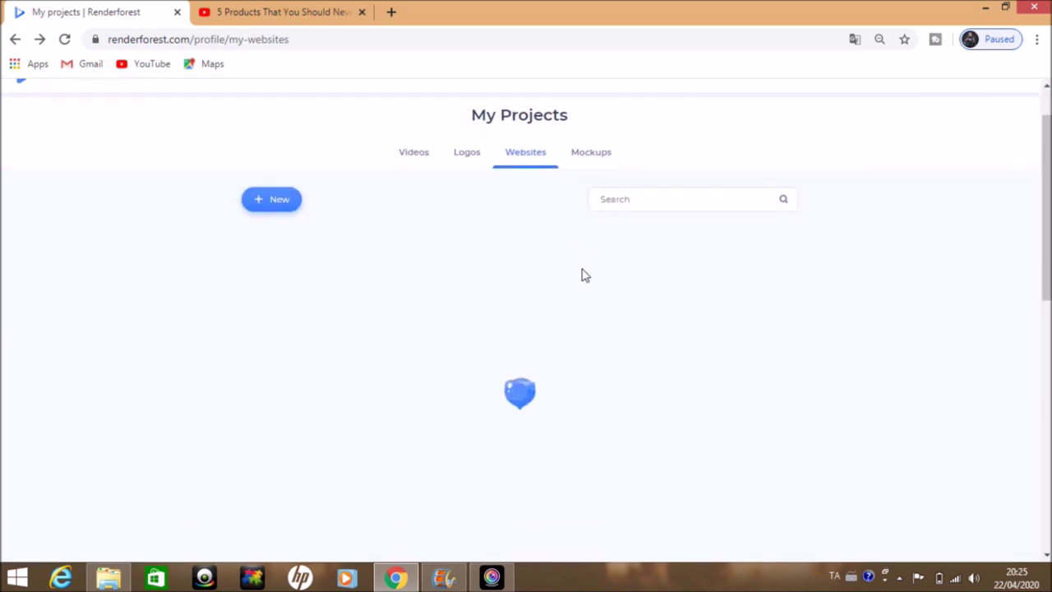
pyautogui.scroll(-4, 583, 275)
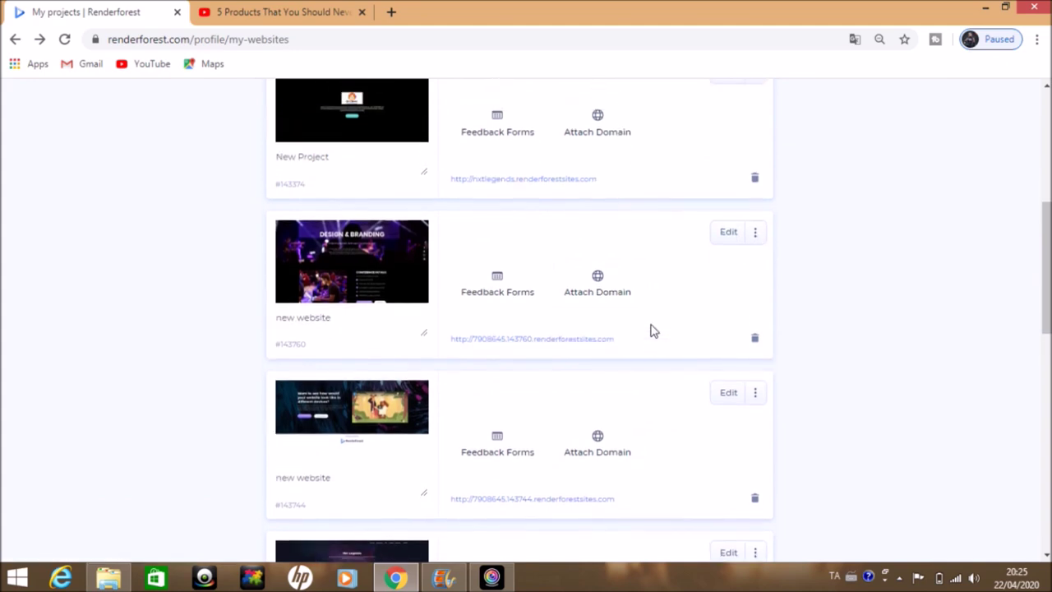
pyautogui.click(578, 293)
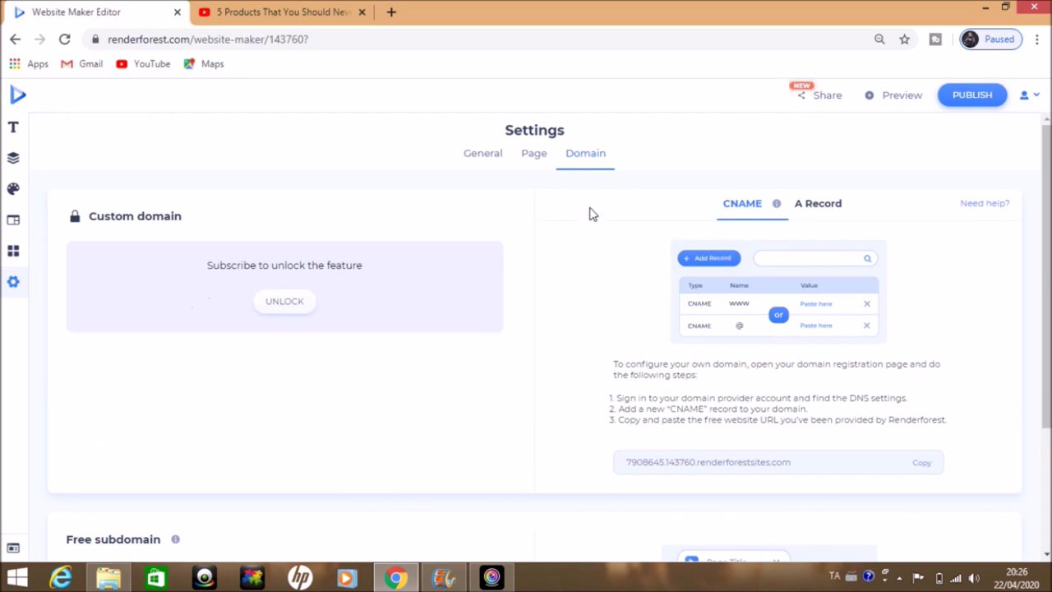
pyautogui.scroll(-2, 589, 214)
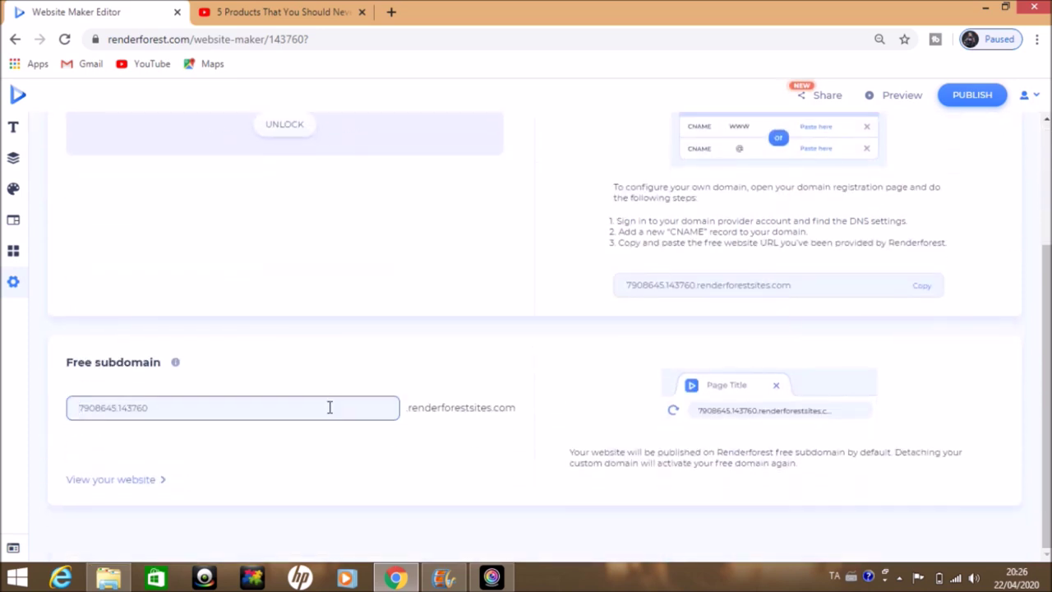
pyautogui.press('BackSpace')
pyautogui.write('nxtiegendsgaming')
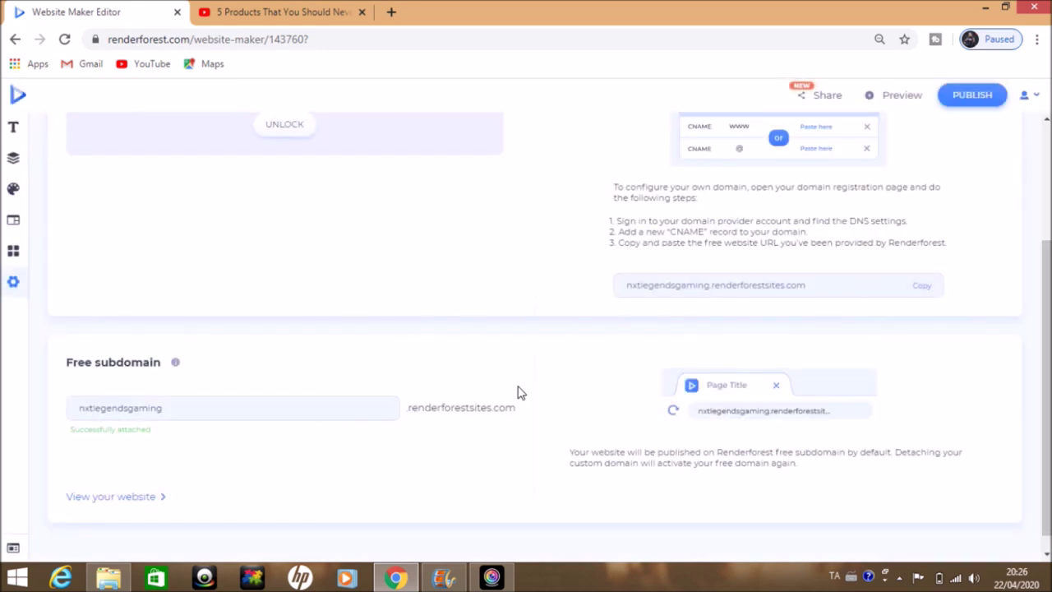
# Publish the Design & Branding website on the Free Plan and check its entry in the project list.
pyautogui.click(967, 97)
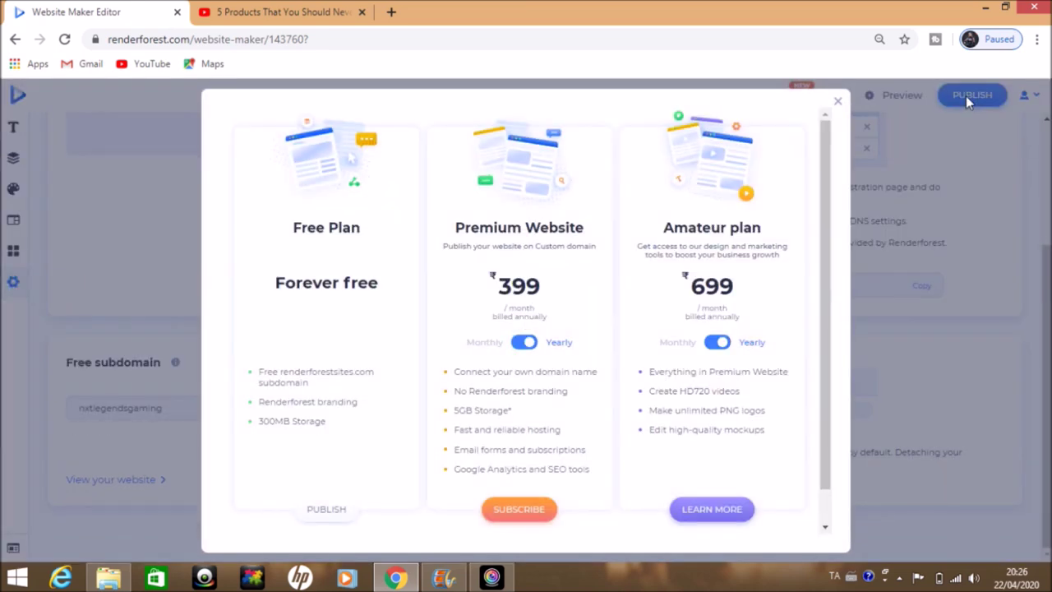
pyautogui.click(317, 511)
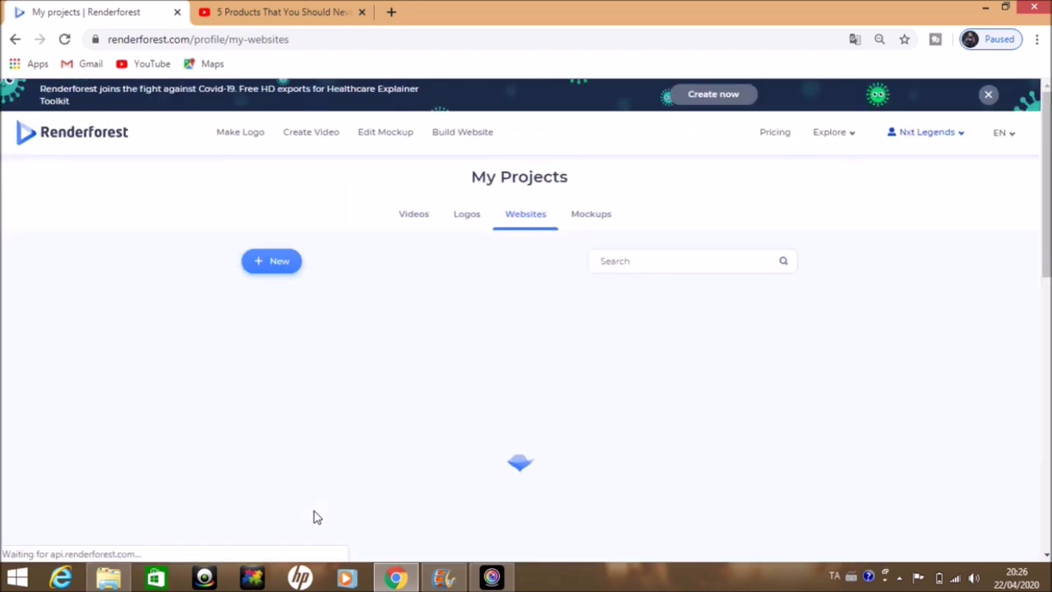
pyautogui.scroll(-2, 316, 516)
pyautogui.scroll(-1, 317, 517)
pyautogui.scroll(1, 316, 517)
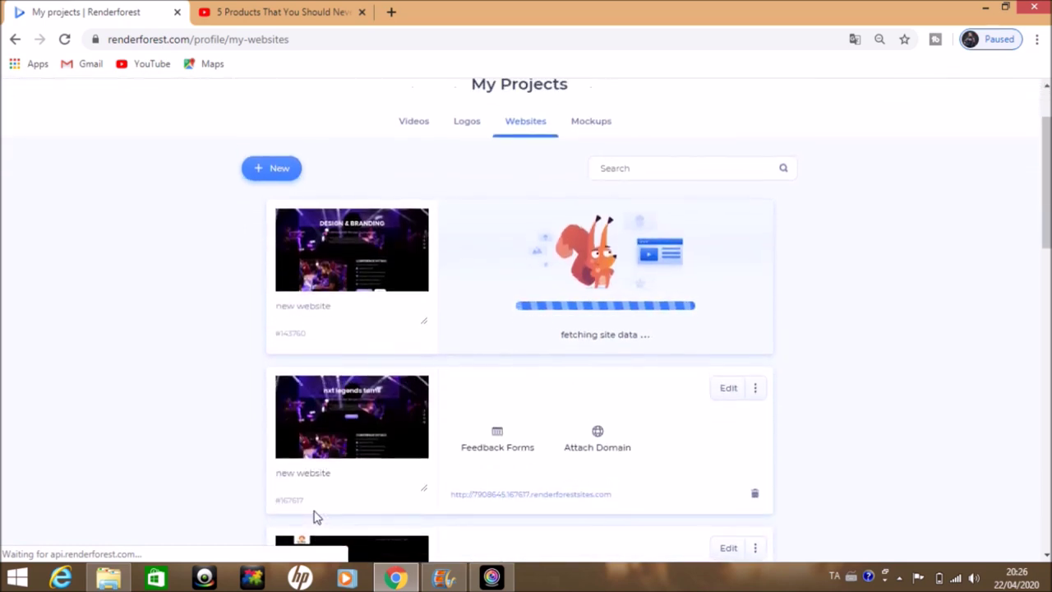
pyautogui.scroll(1, 321, 516)
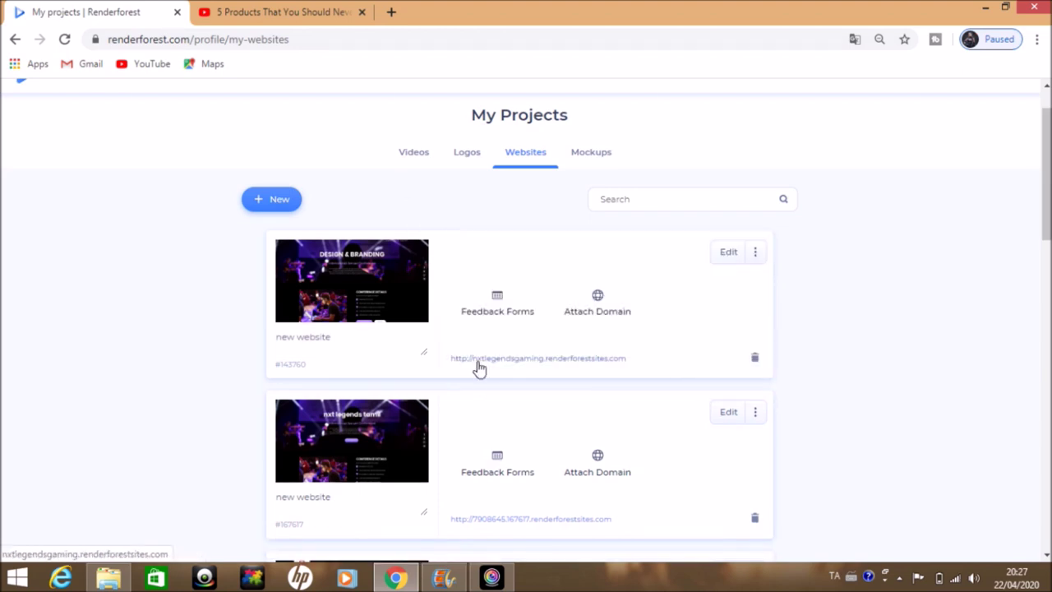
# Copy the Design & Branding website's link and visit the published site at nxtlegendsgaming.renderforestsites.com.
pyautogui.rightClick(573, 362)
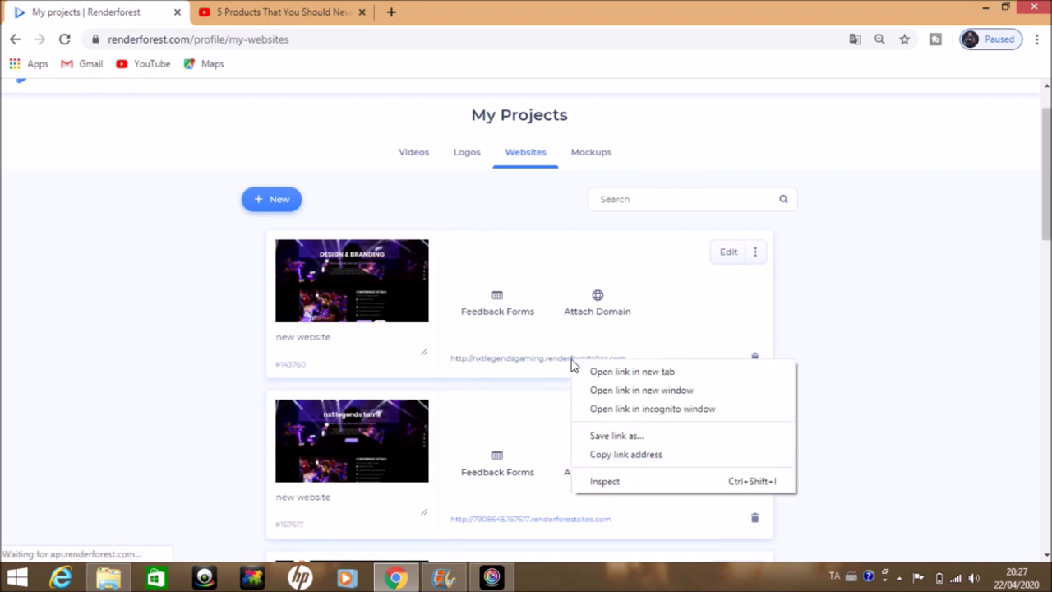
pyautogui.click(626, 453)
pyautogui.click(326, 33)
pyautogui.press('BackSpace')
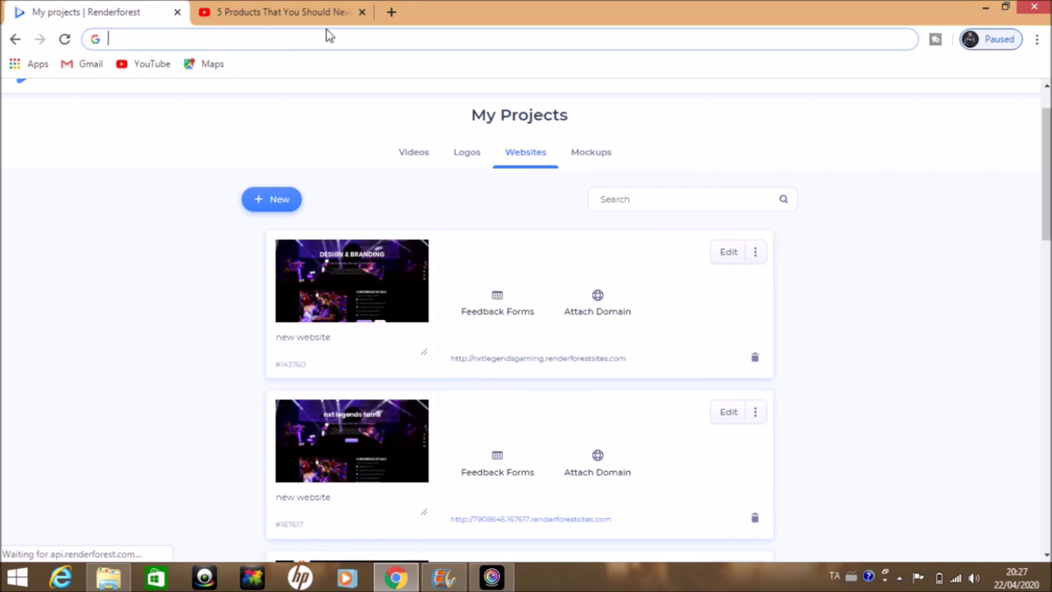
pyautogui.write('nxtleg')
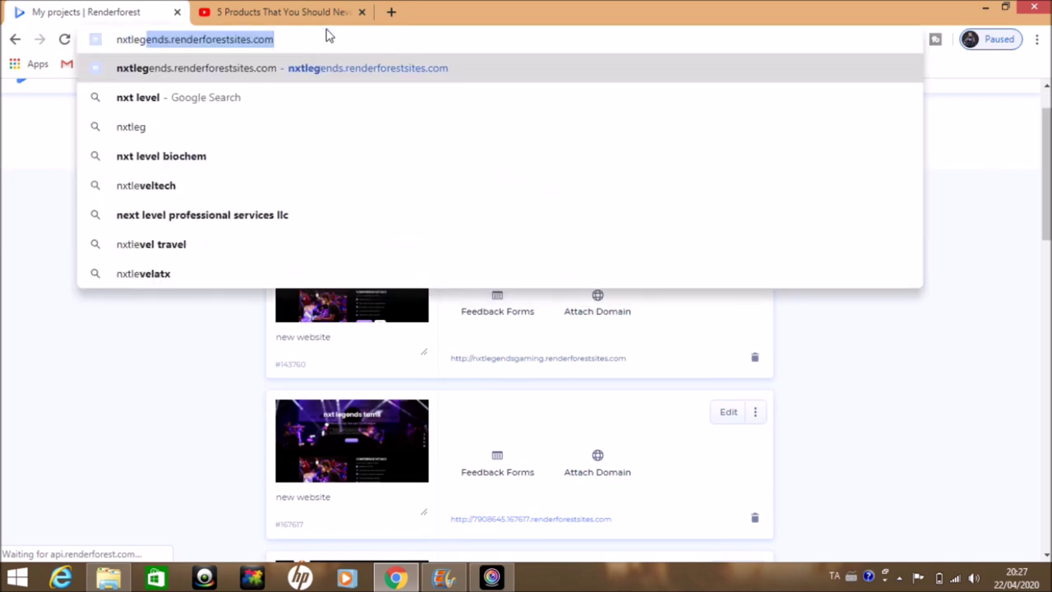
pyautogui.write('endsga')
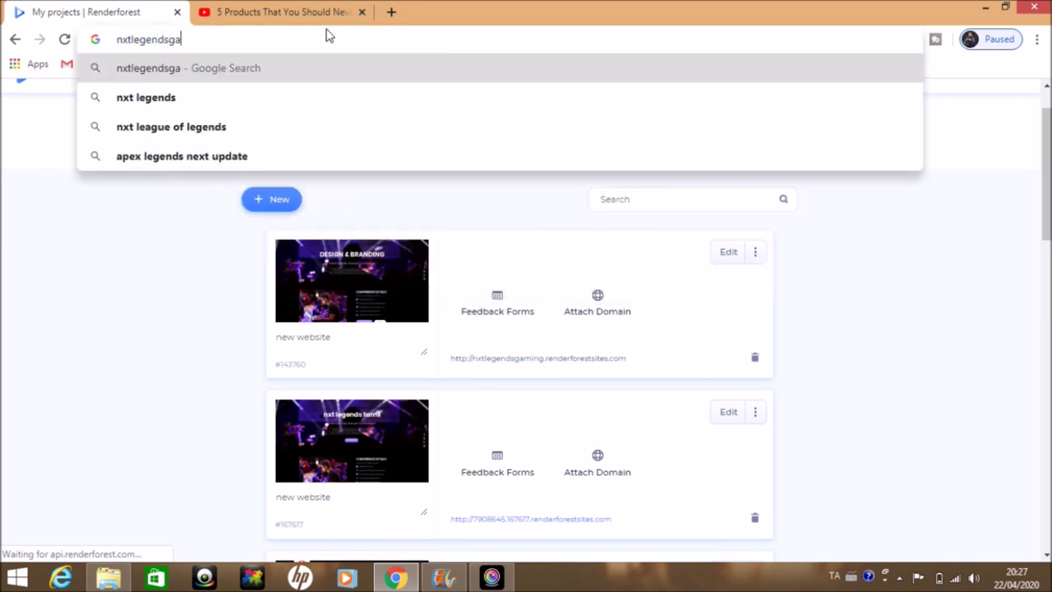
pyautogui.write('ming.render')
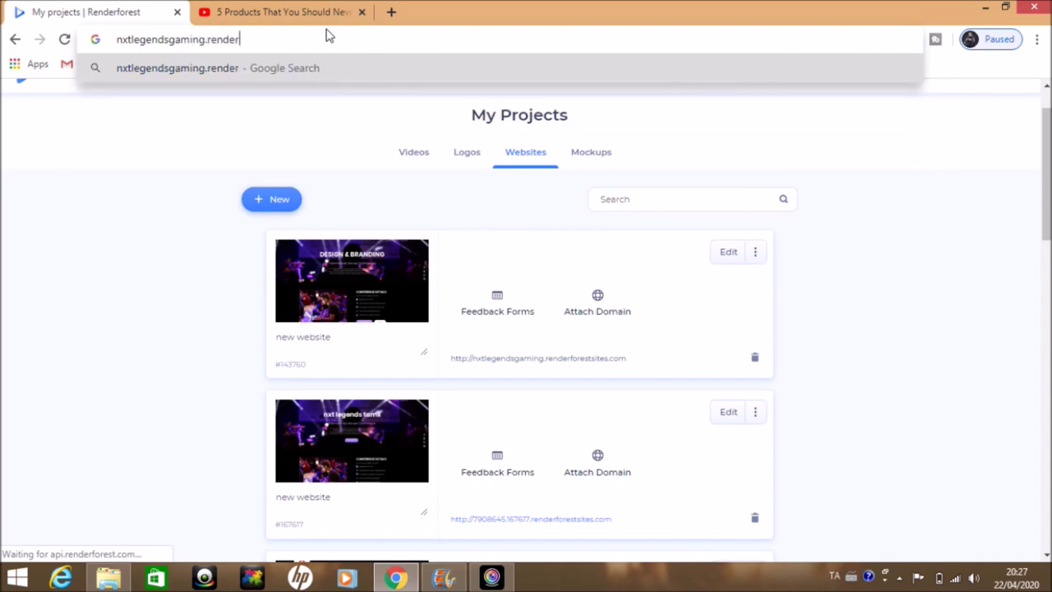
pyautogui.write('forest')
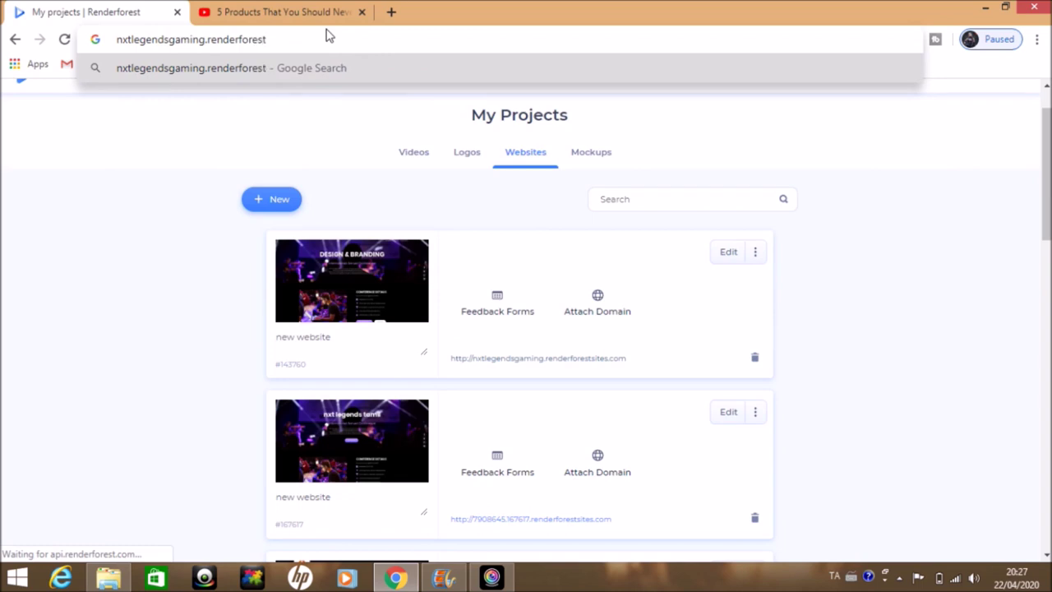
pyautogui.write('site')
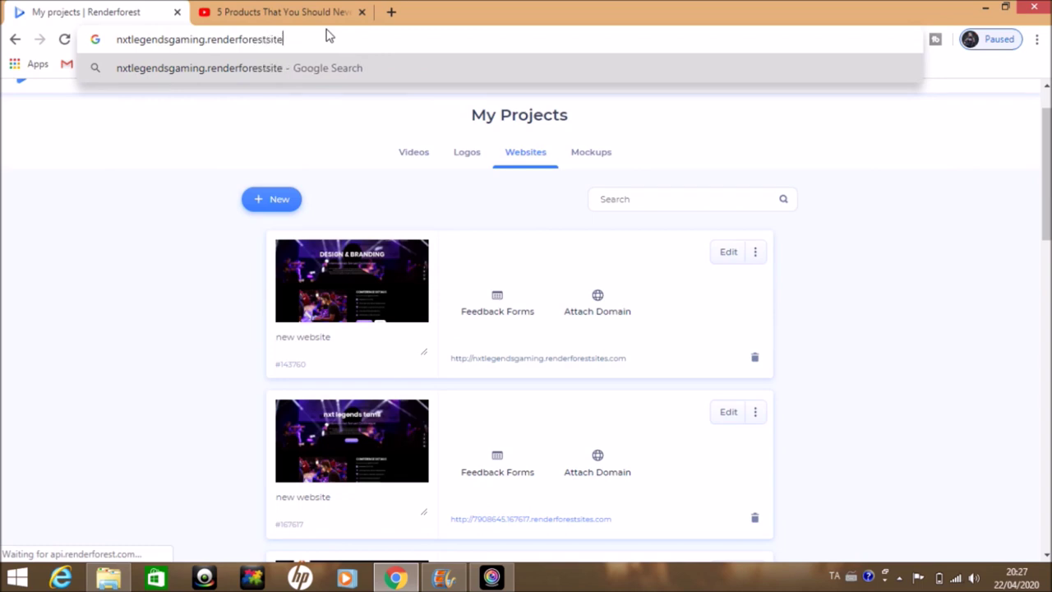
pyautogui.write('s.com')
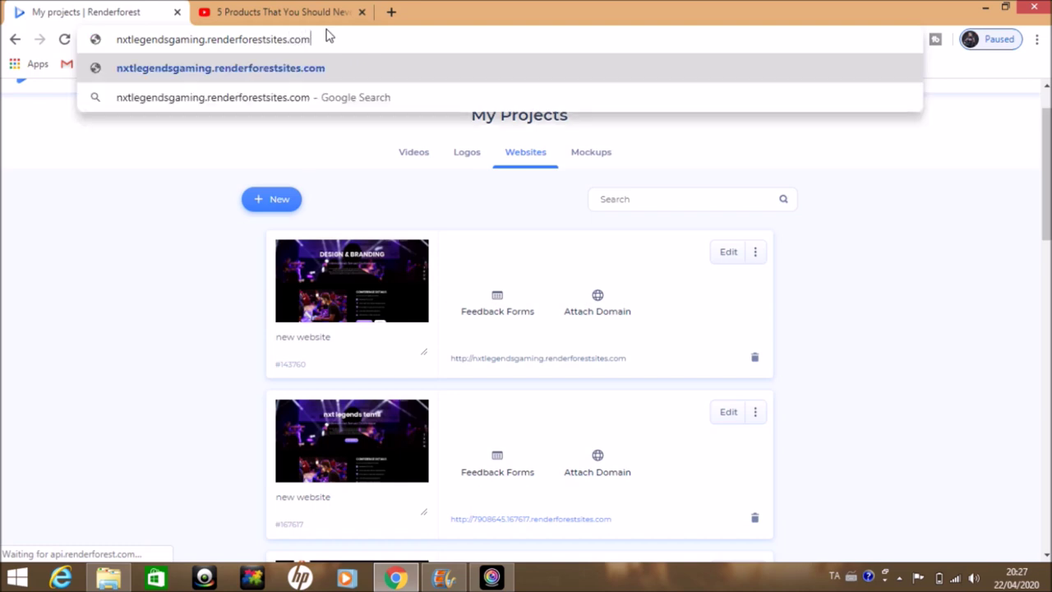
pyautogui.press('Return')
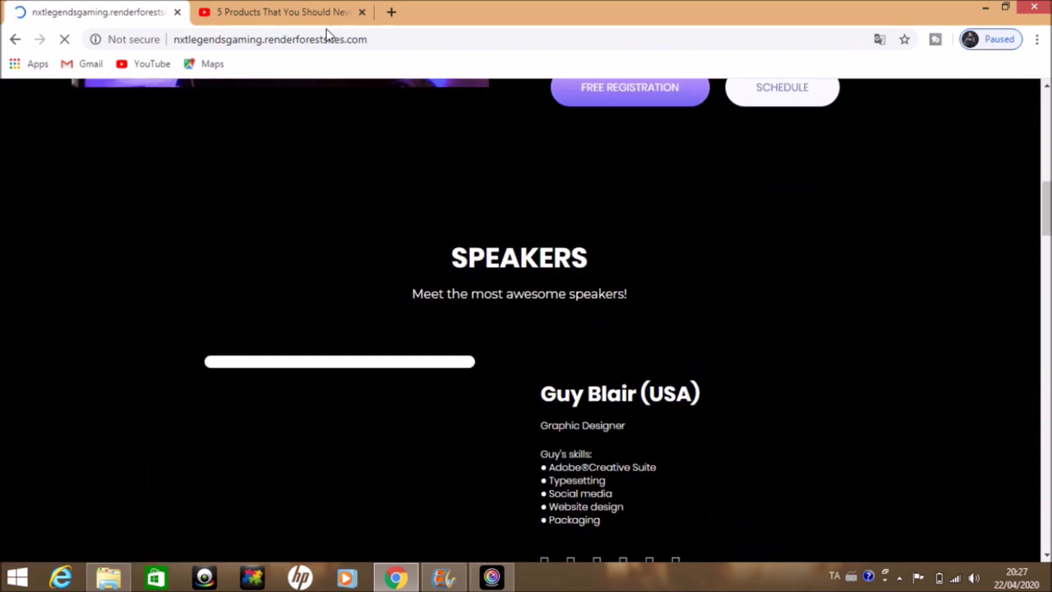
# Check the published site's connection security information and close the site.
pyautogui.click(146, 40)
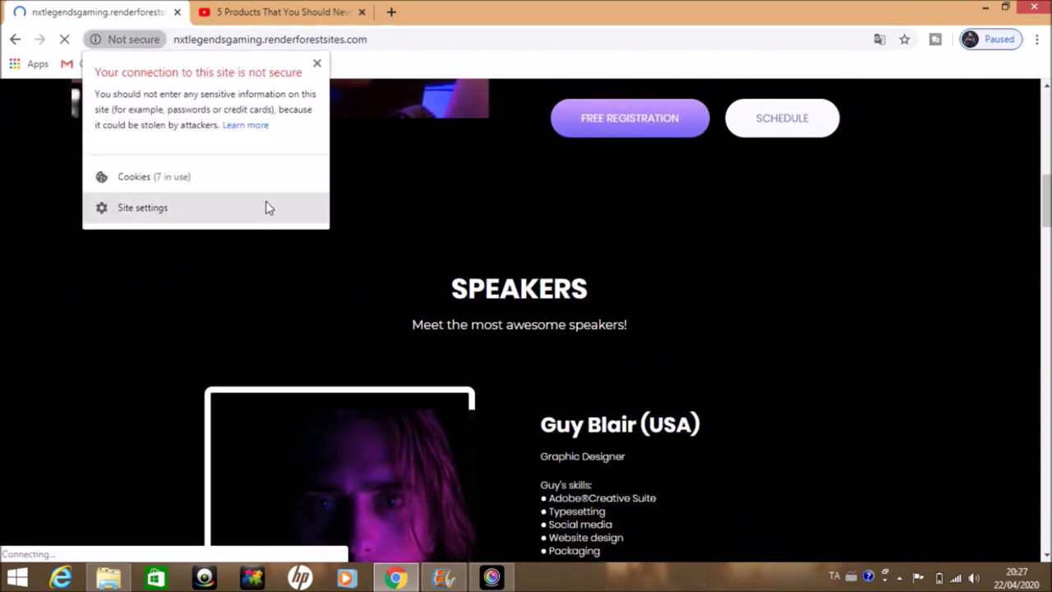
pyautogui.click(318, 62)
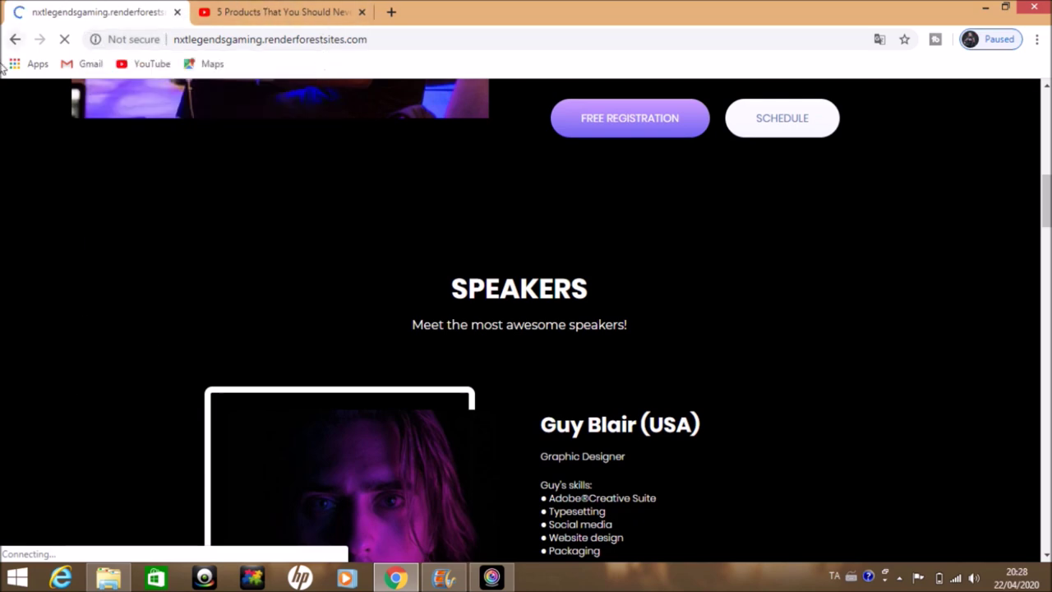
pyautogui.click(177, 12)
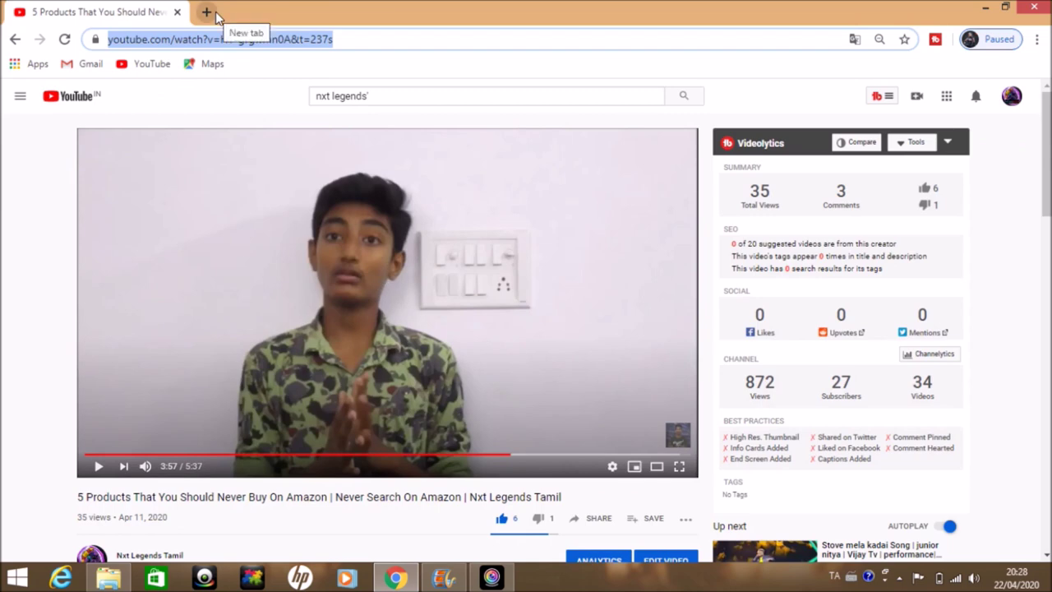
# Open renderforest.com in a new browser tab and go to its online mockup editor.
pyautogui.click(208, 12)
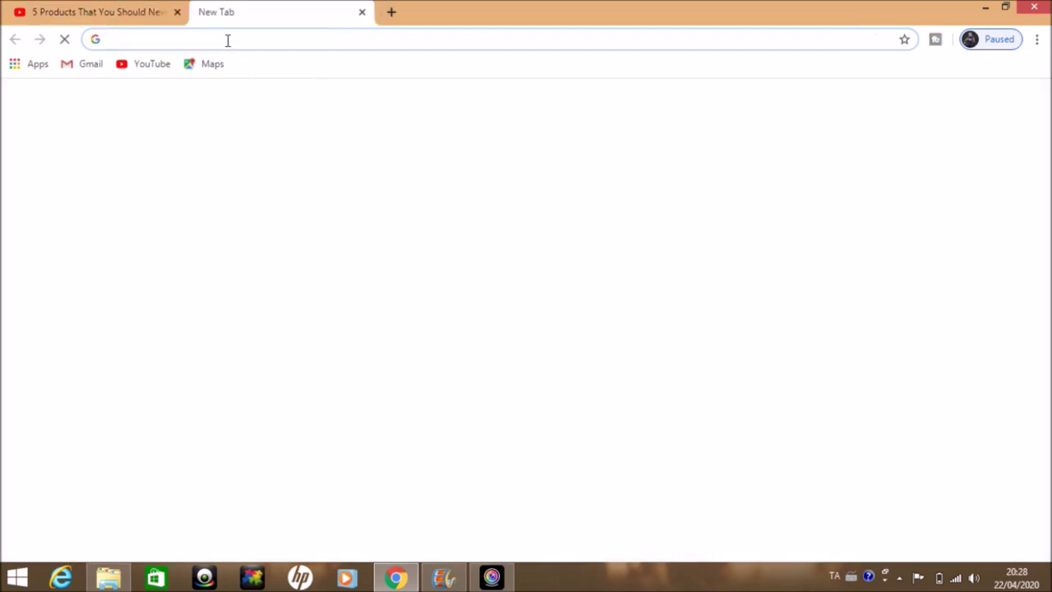
pyautogui.write('rend')
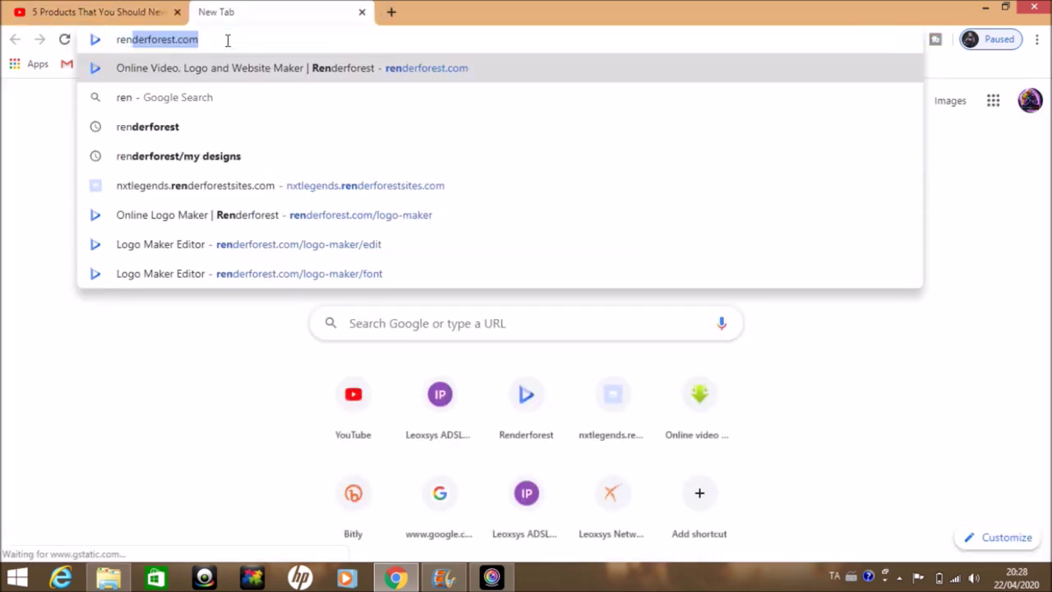
pyautogui.write('er')
pyautogui.press('Return')
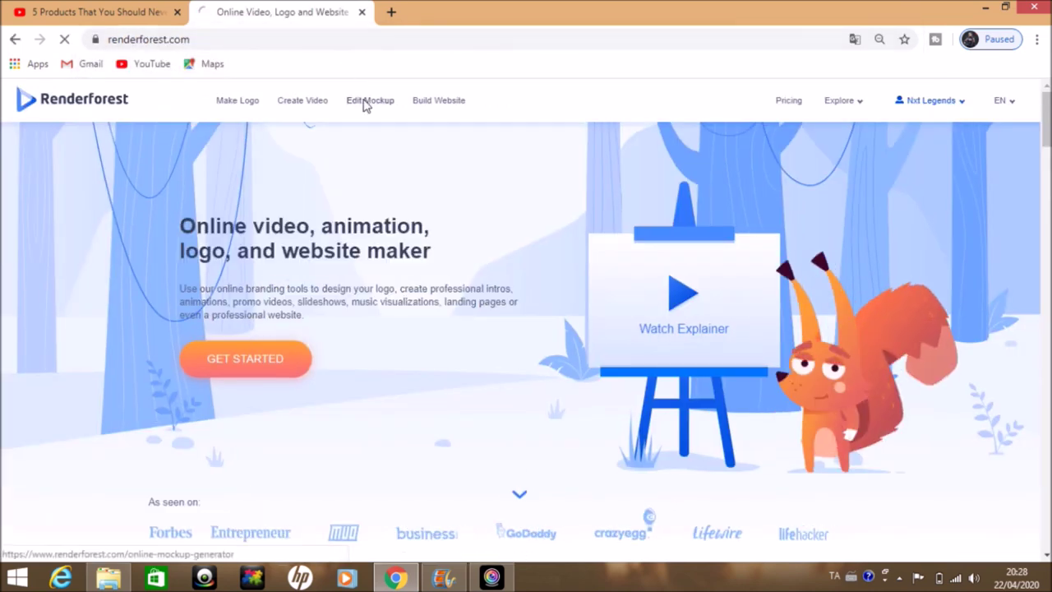
pyautogui.click(365, 102)
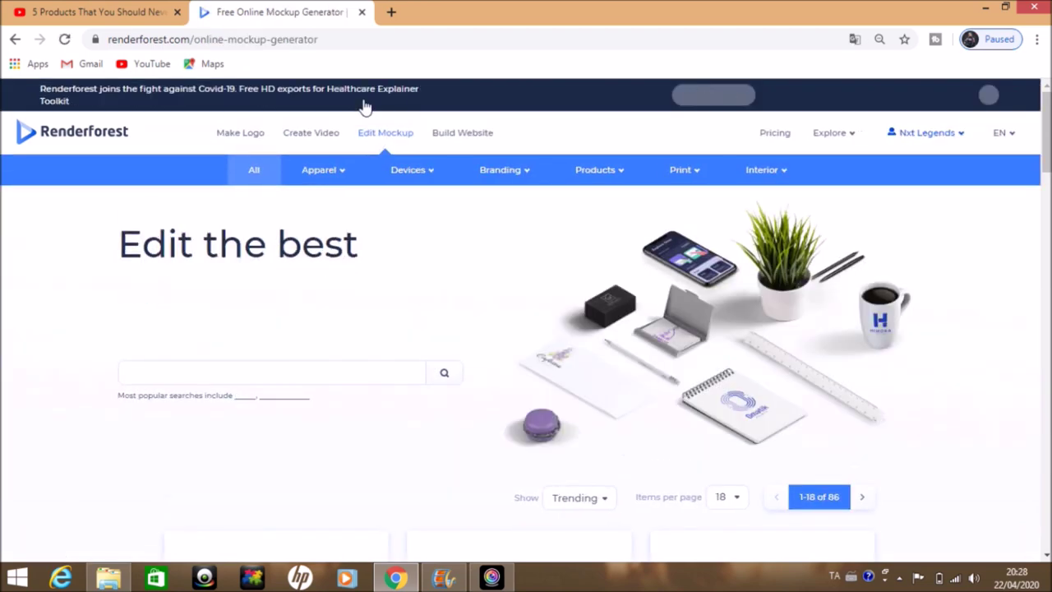
# Look through the mockup packs and the Branding category on the mockup page, dismissing the low-battery notice.
pyautogui.scroll(-1, 365, 107)
pyautogui.scroll(-3, 364, 107)
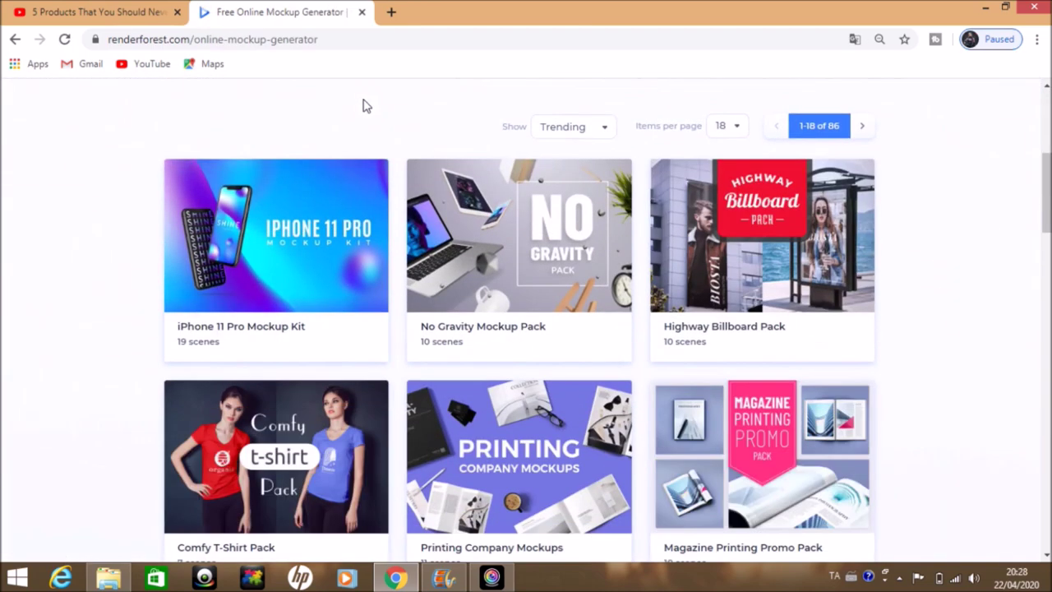
pyautogui.scroll(4, 365, 106)
pyautogui.scroll(-5, 365, 107)
pyautogui.scroll(-10, 365, 107)
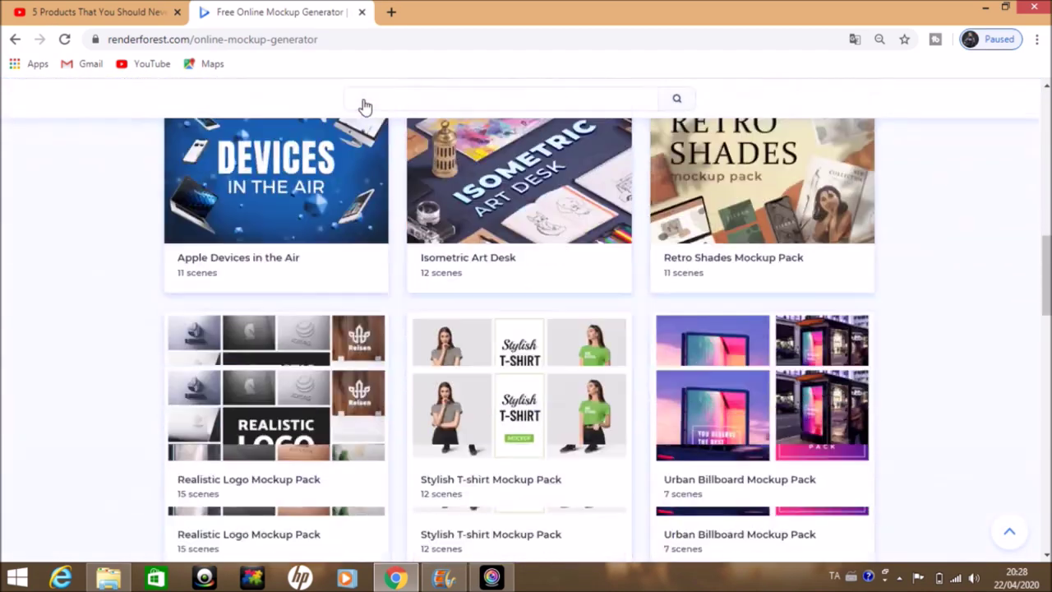
pyautogui.scroll(-3, 364, 107)
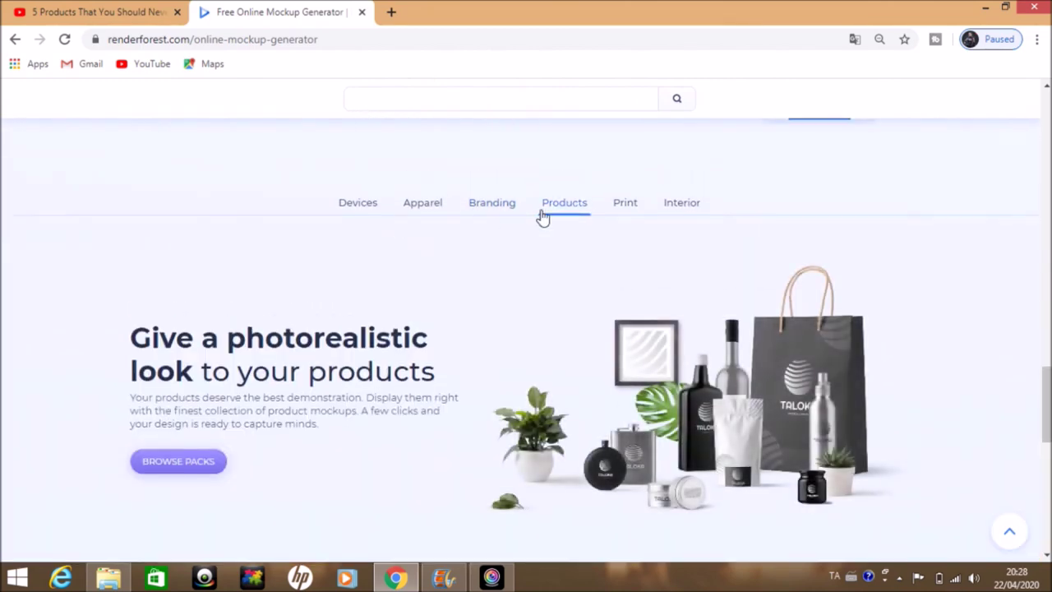
pyautogui.click(502, 217)
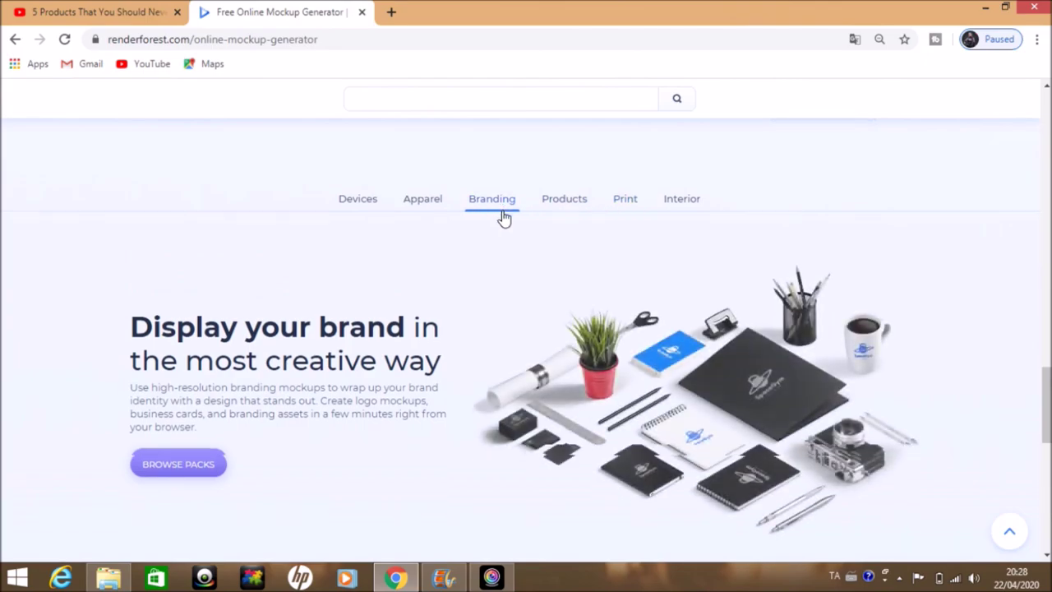
pyautogui.scroll(4, 504, 217)
pyautogui.scroll(10, 504, 217)
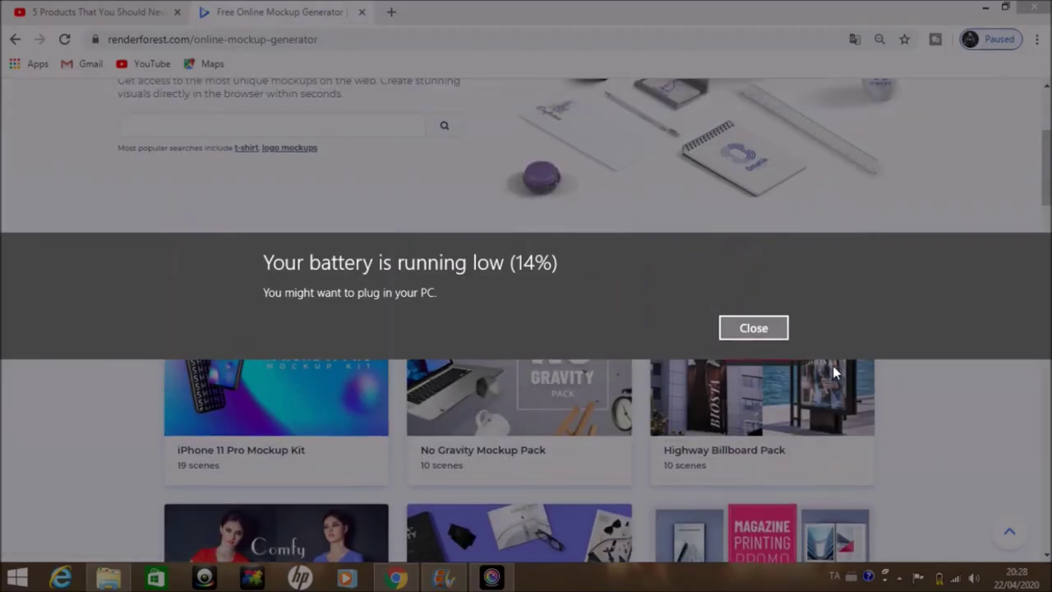
pyautogui.click(754, 329)
pyautogui.scroll(3, 755, 333)
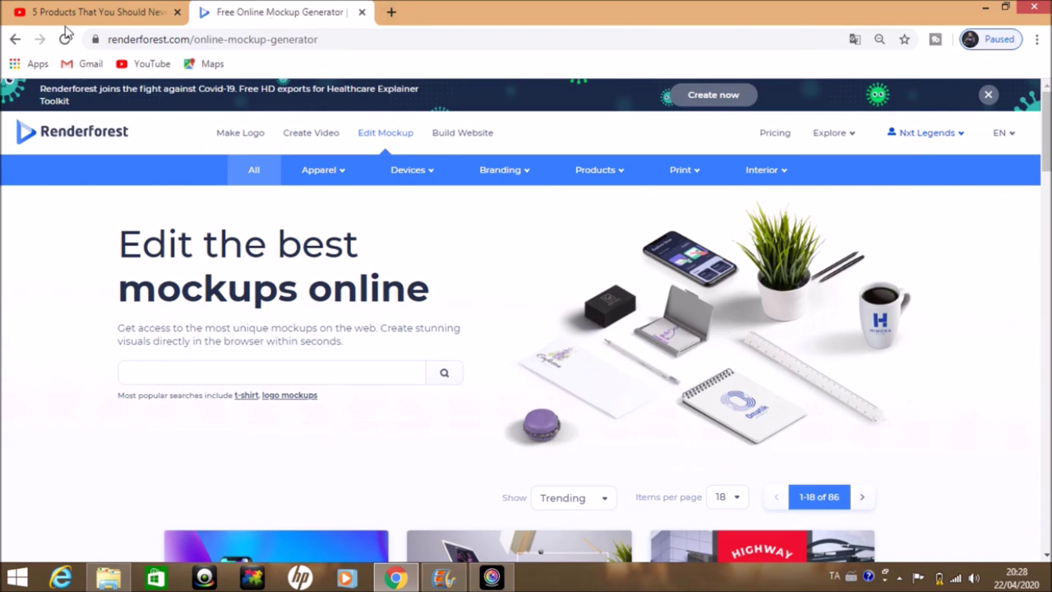
# Close the remaining browser tabs, Movie Maker and the Youcam folder window, and refresh the desktop.
pyautogui.click(361, 12)
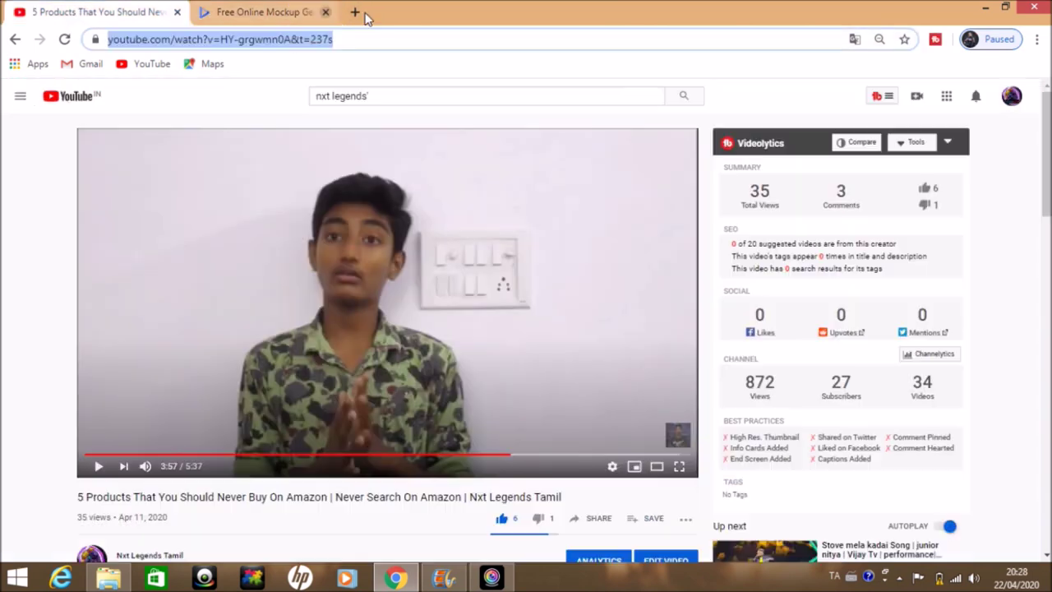
pyautogui.click(178, 13)
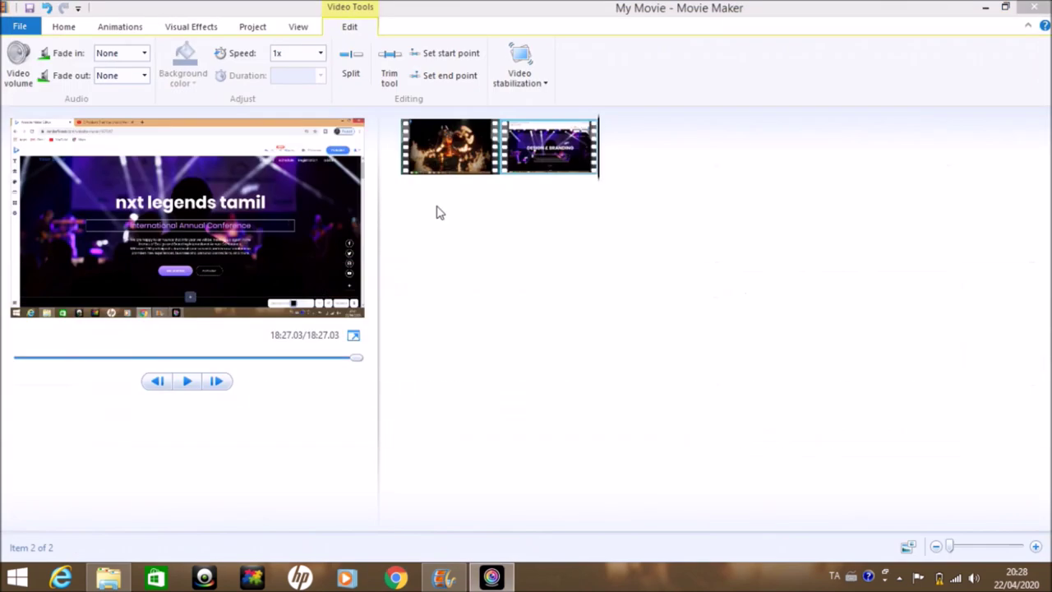
pyautogui.click(1032, 7)
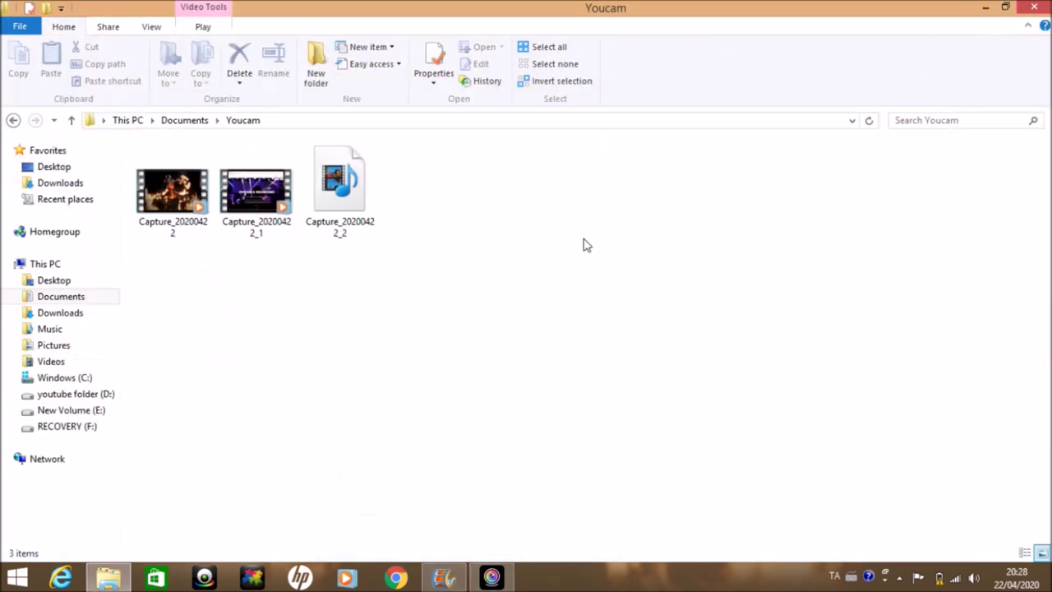
pyautogui.click(1033, 7)
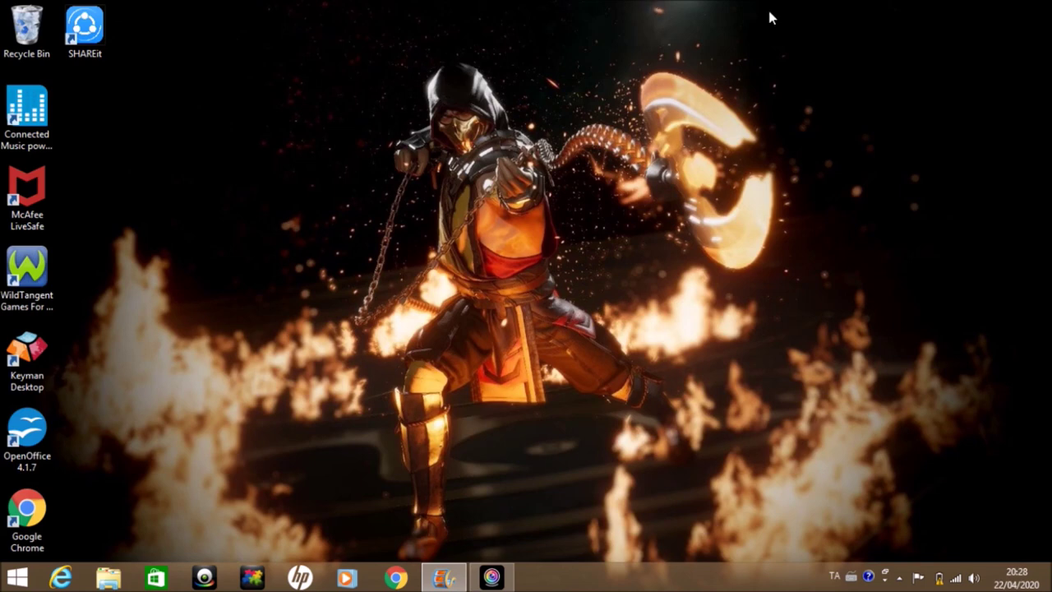
pyautogui.rightClick(395, 128)
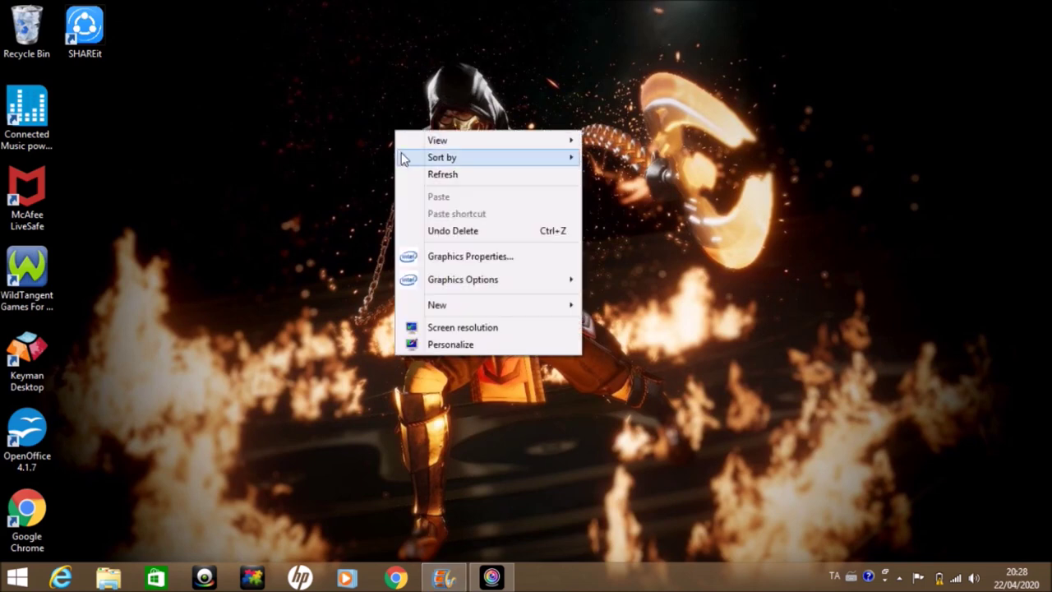
pyautogui.click(407, 174)
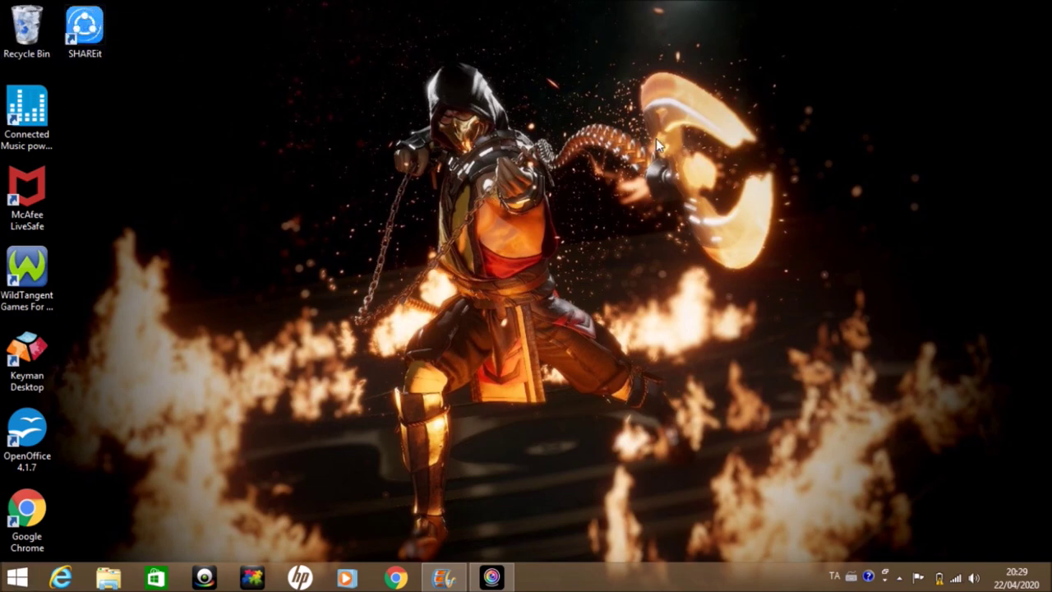
pyautogui.click(17, 578)
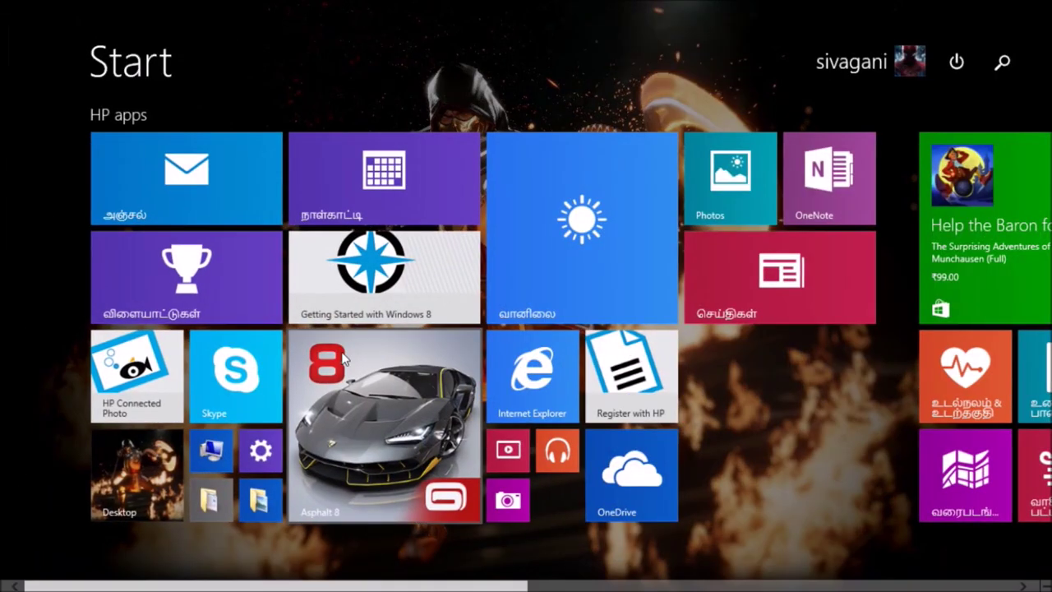
pyautogui.press('super')
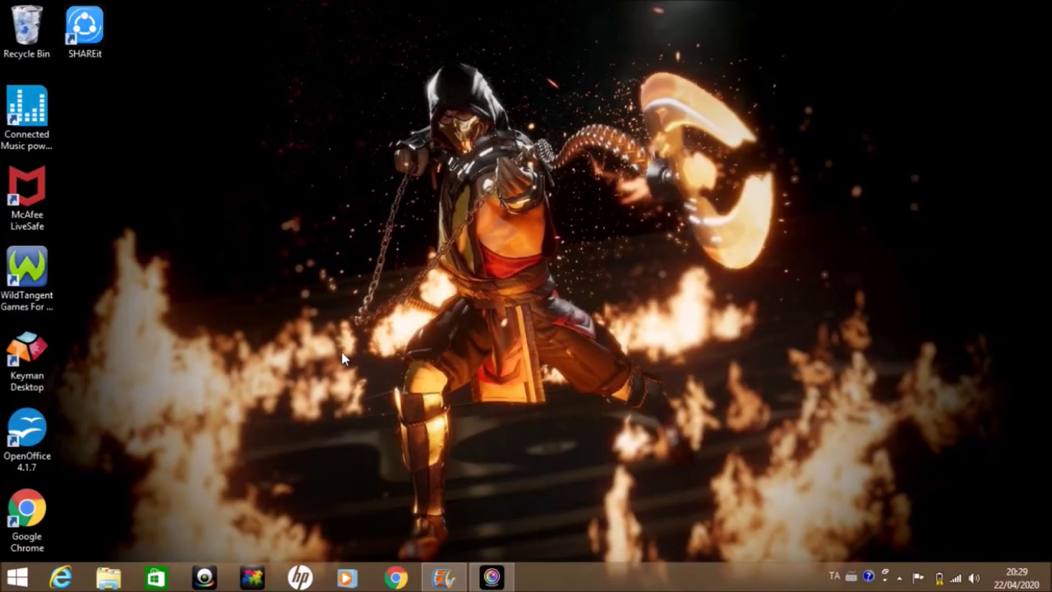